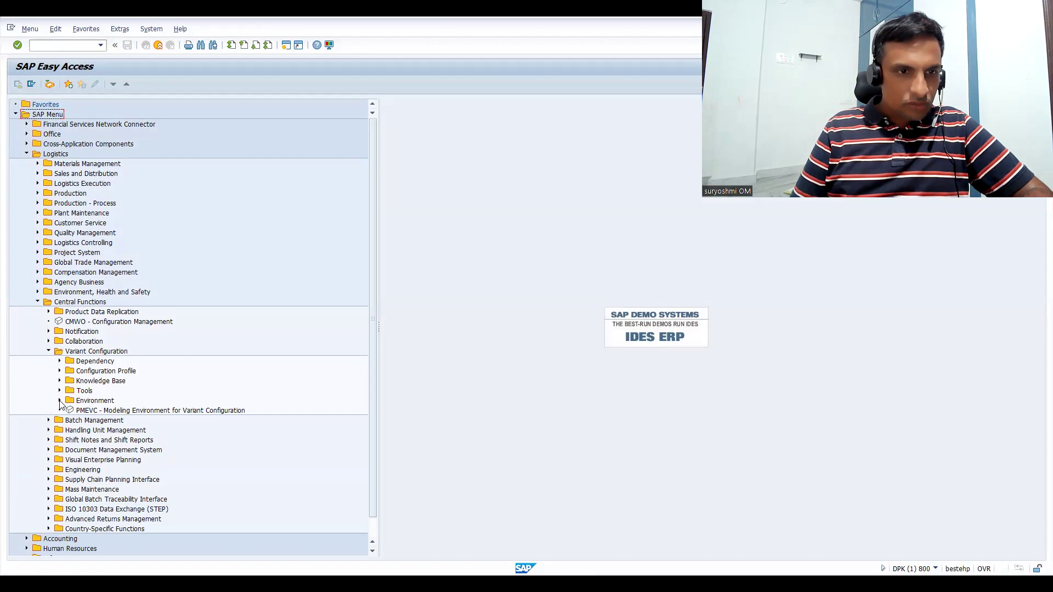
- Launch CT04 Characteristics from Environment > Classification > Master Data in the SAP menu
left_click(60, 401)
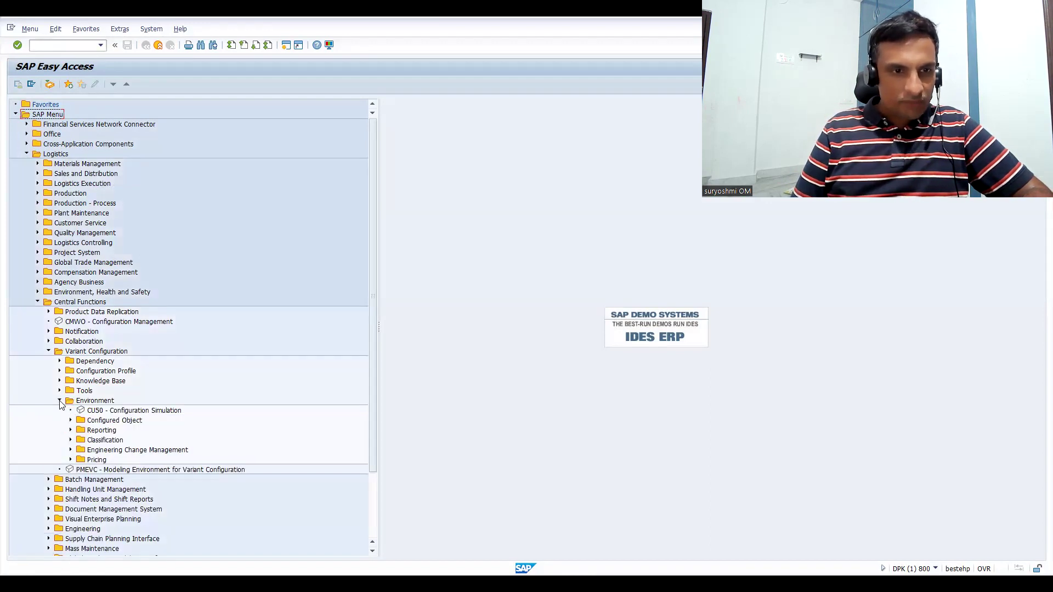
left_click(70, 440)
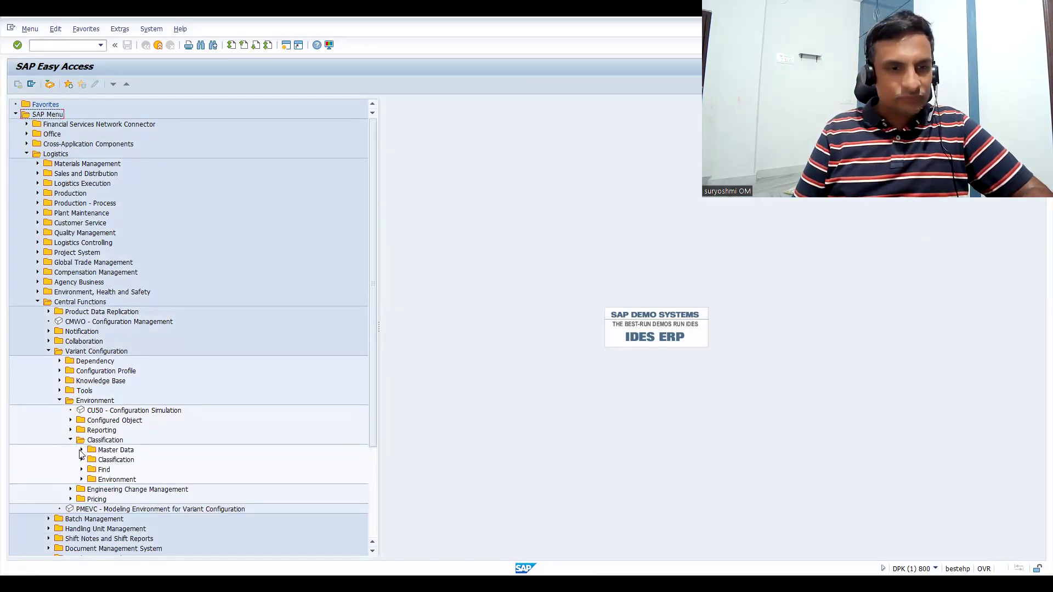
left_click(81, 450)
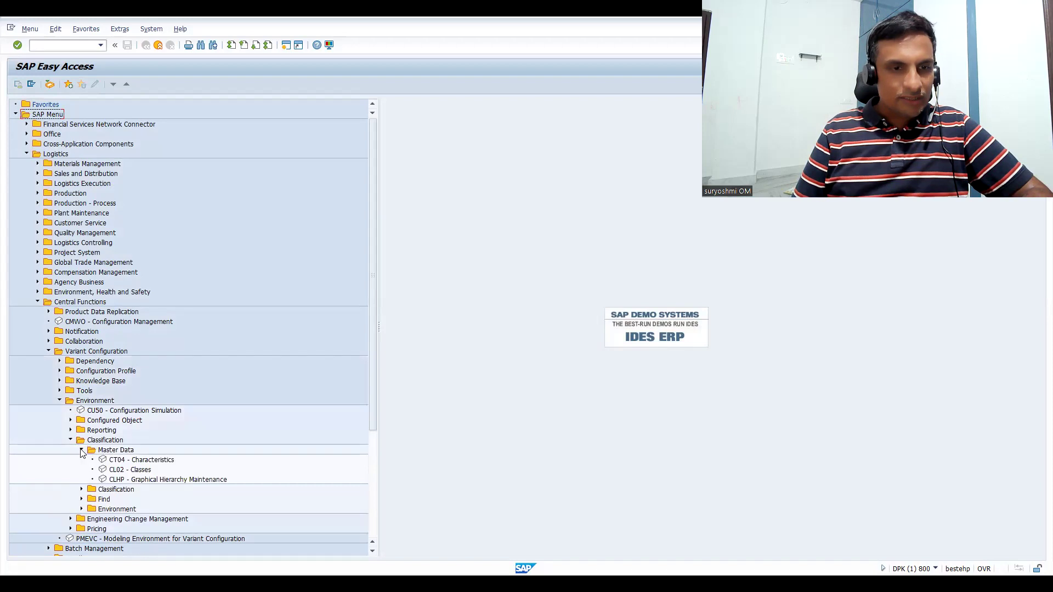
left_click(120, 460)
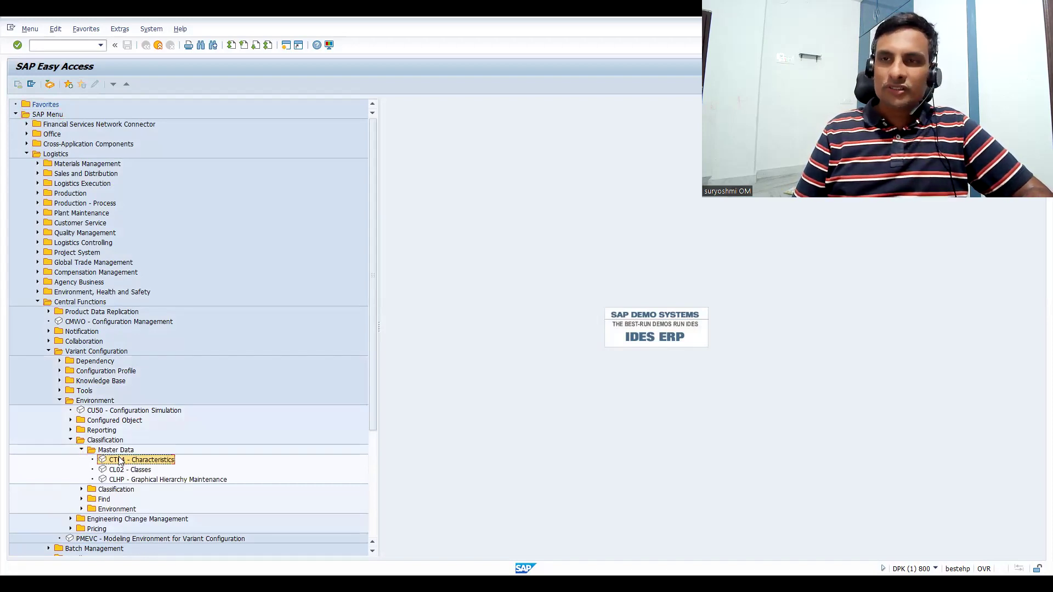
double_click(120, 461)
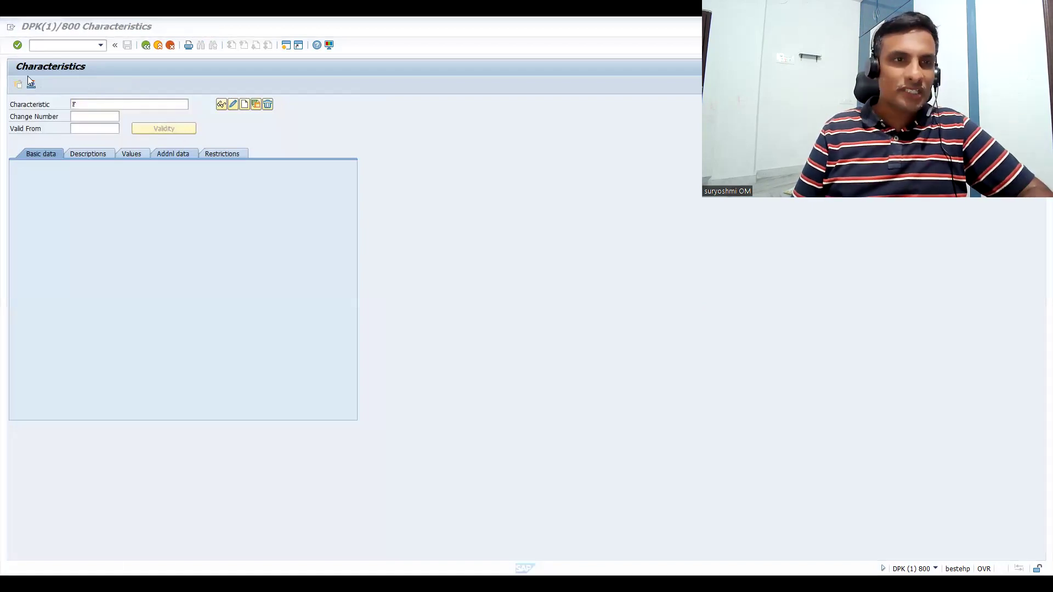
left_click(145, 45)
- Reopen CT04 with /nct04 and start creating characteristic Z_IPHONE_STORAGE
type("/nct04")
key("Return")
type("F")
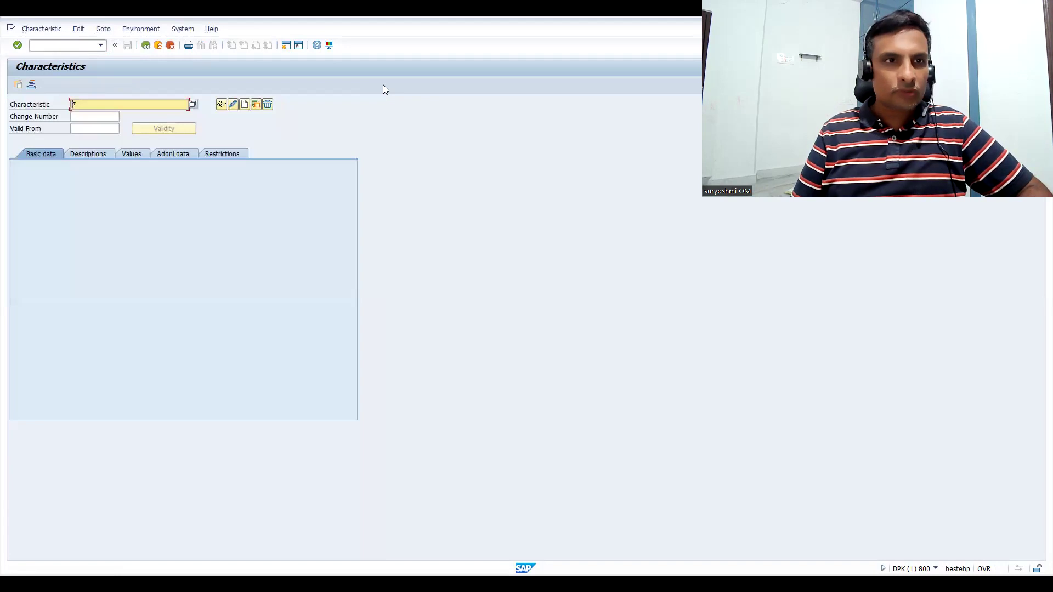
key("BackSpace")
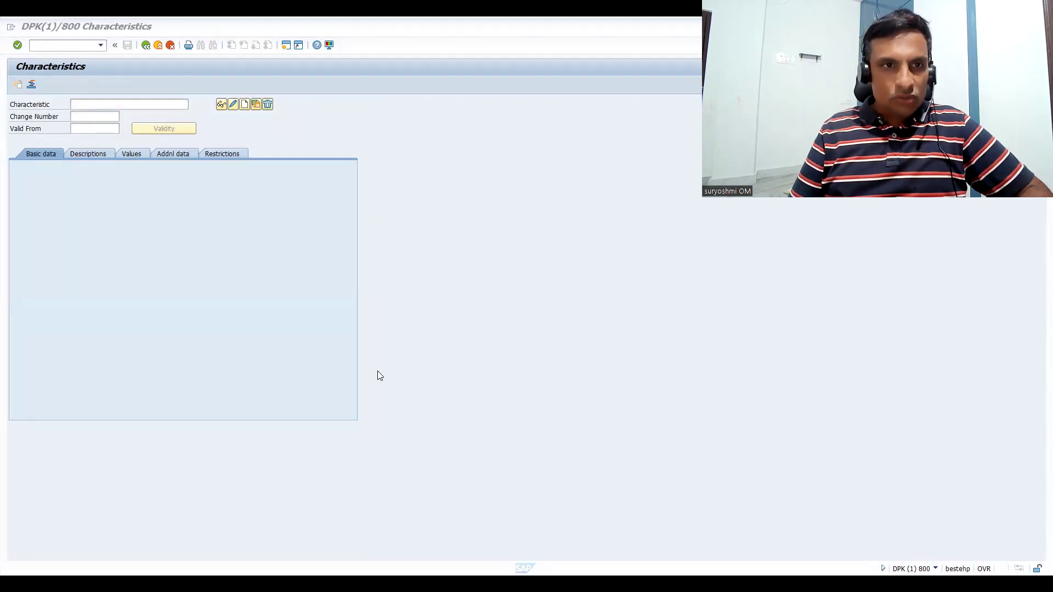
key("alt+Tab")
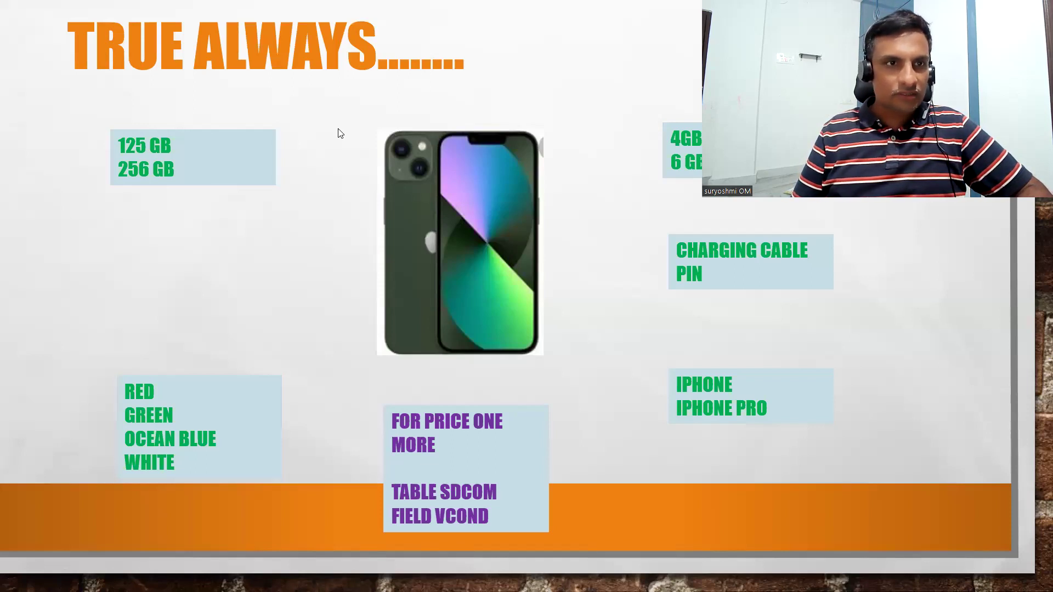
key("alt+Tab")
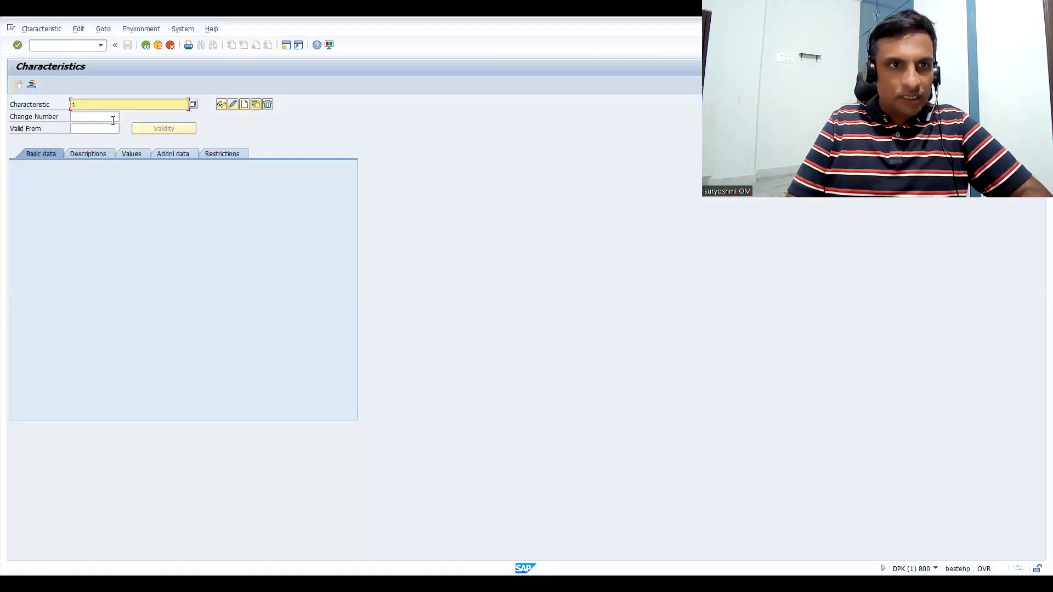
key("BackSpace")
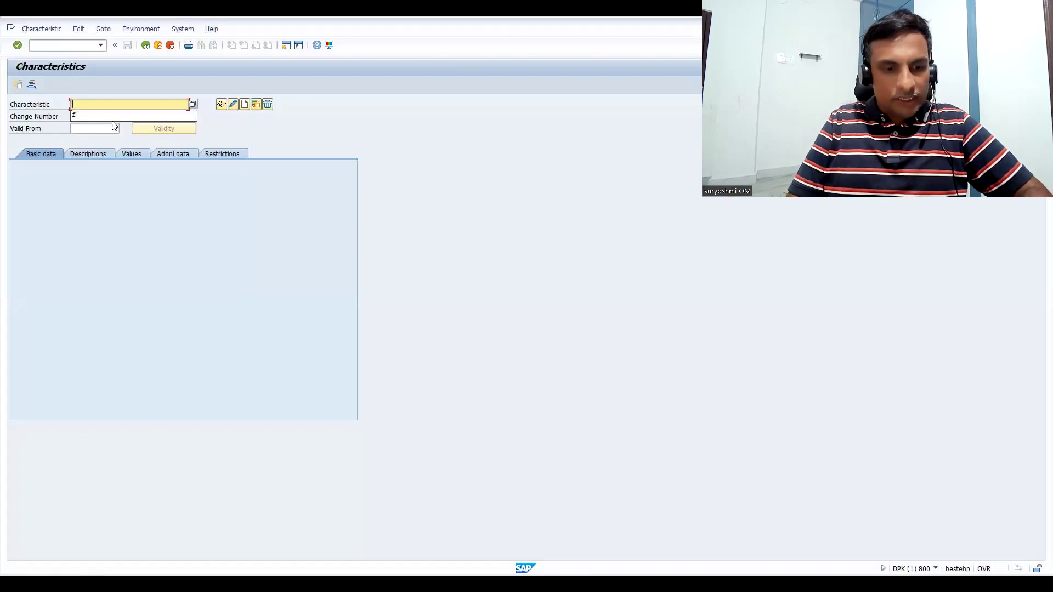
type("Z_IPHONE")
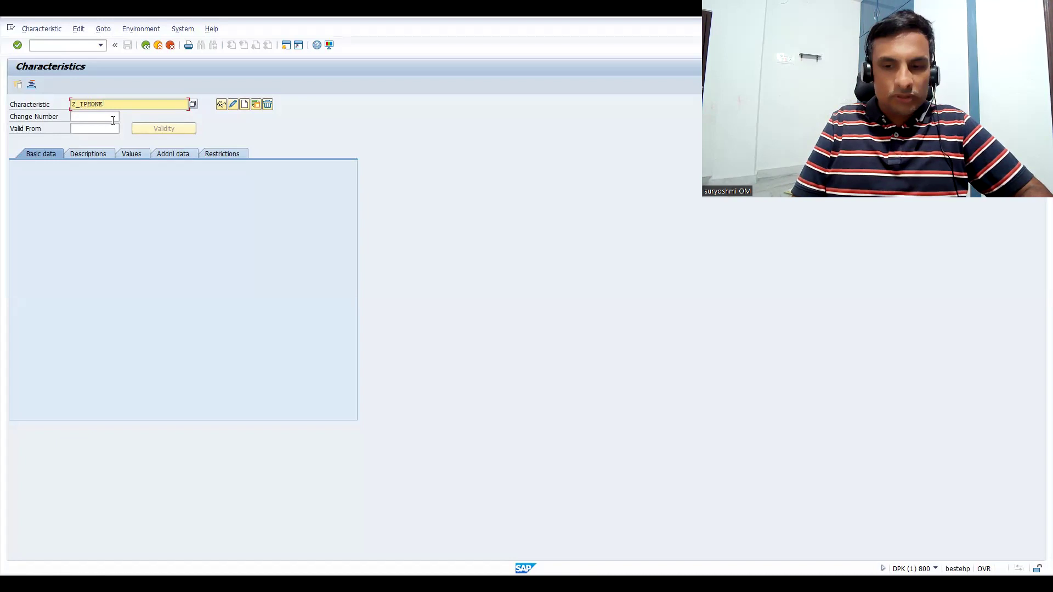
type("_STORAGE")
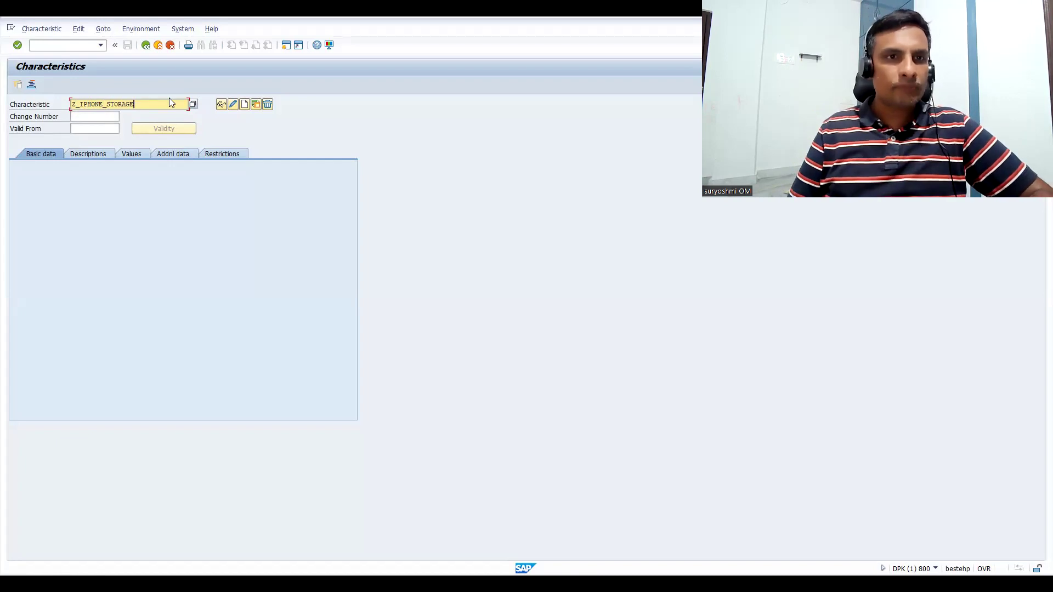
left_click(245, 106)
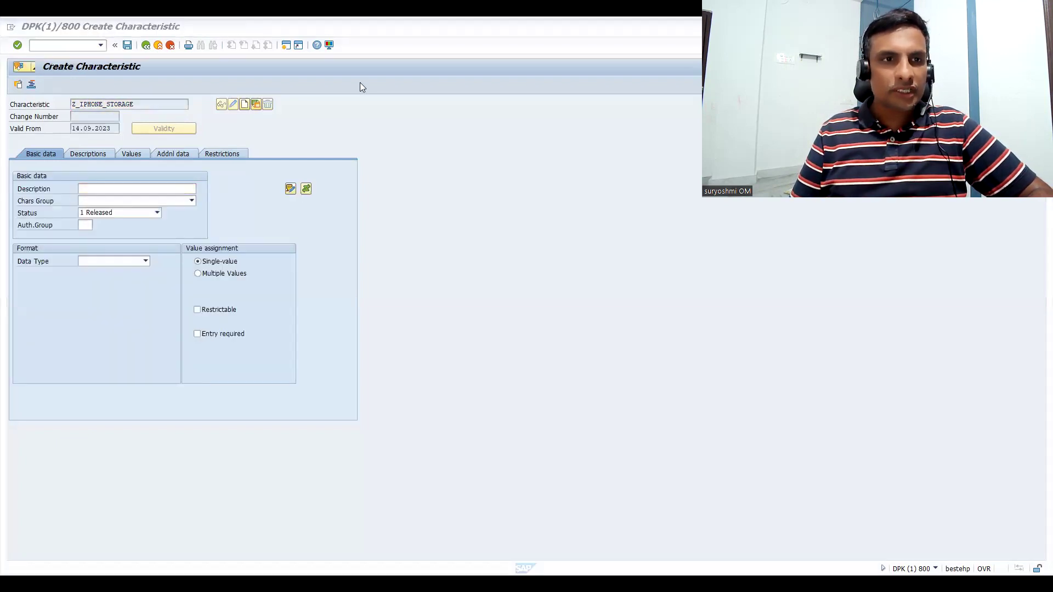
- Describe Z_IPHONE_STORAGE as 'IPHONE STORAGE REQ', with no characteristic group and status 1 Released
left_click(113, 189)
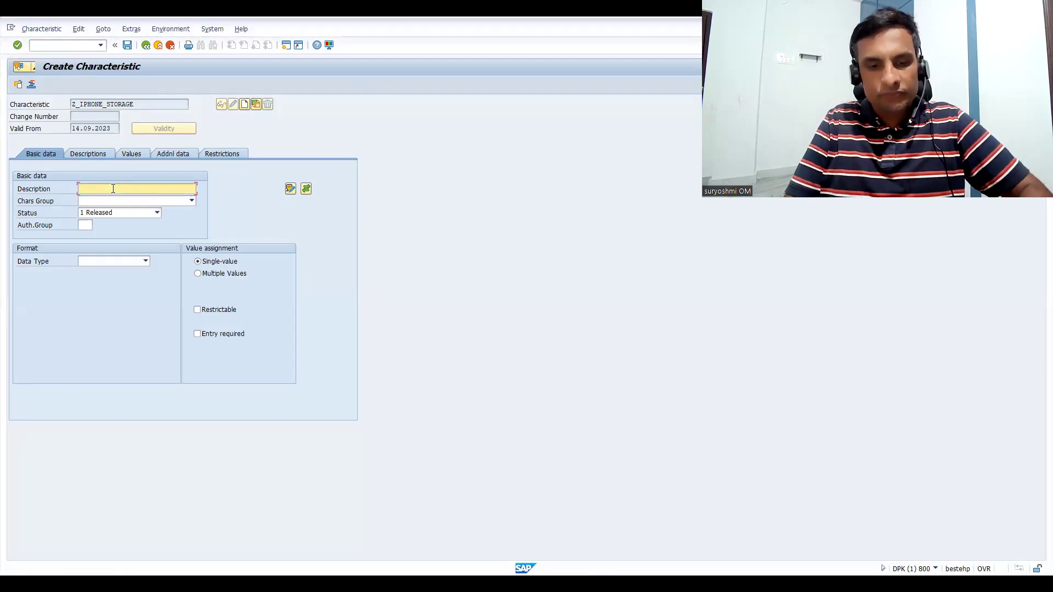
type("IPHONE")
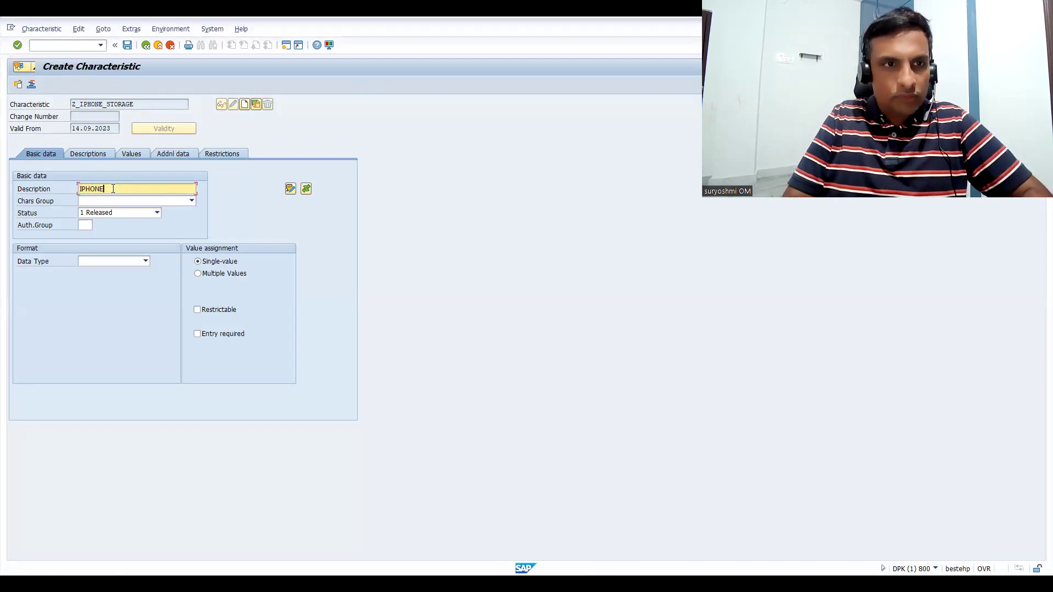
type(" STORAGE REQ")
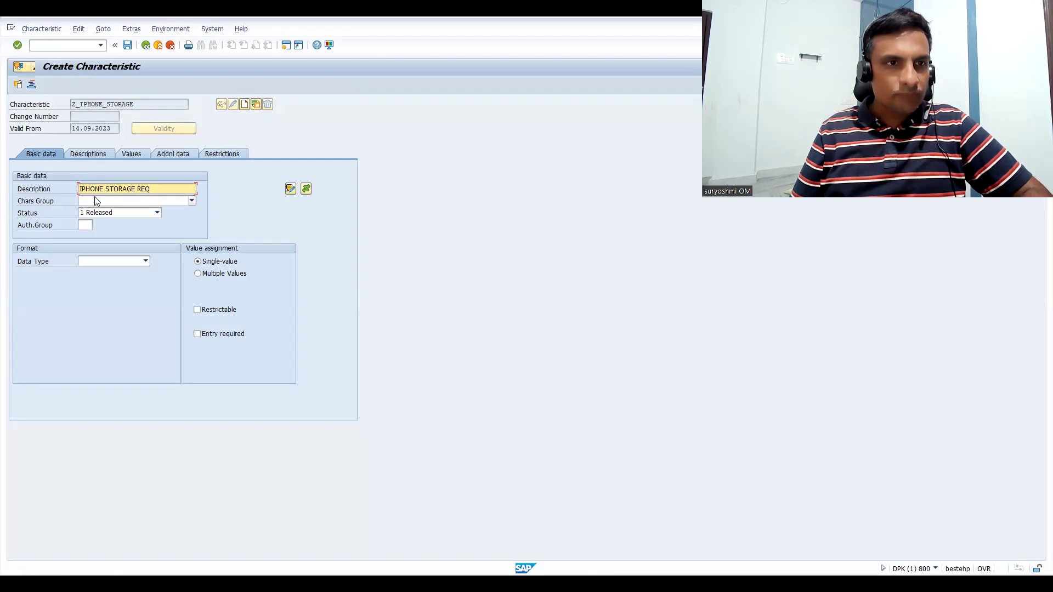
left_click(137, 201)
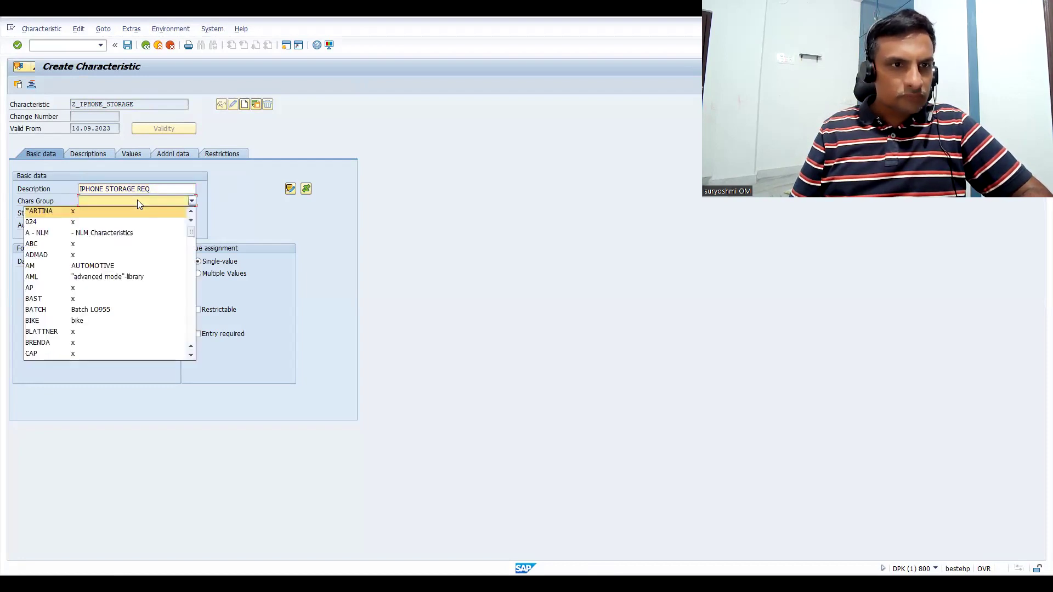
left_click(298, 199)
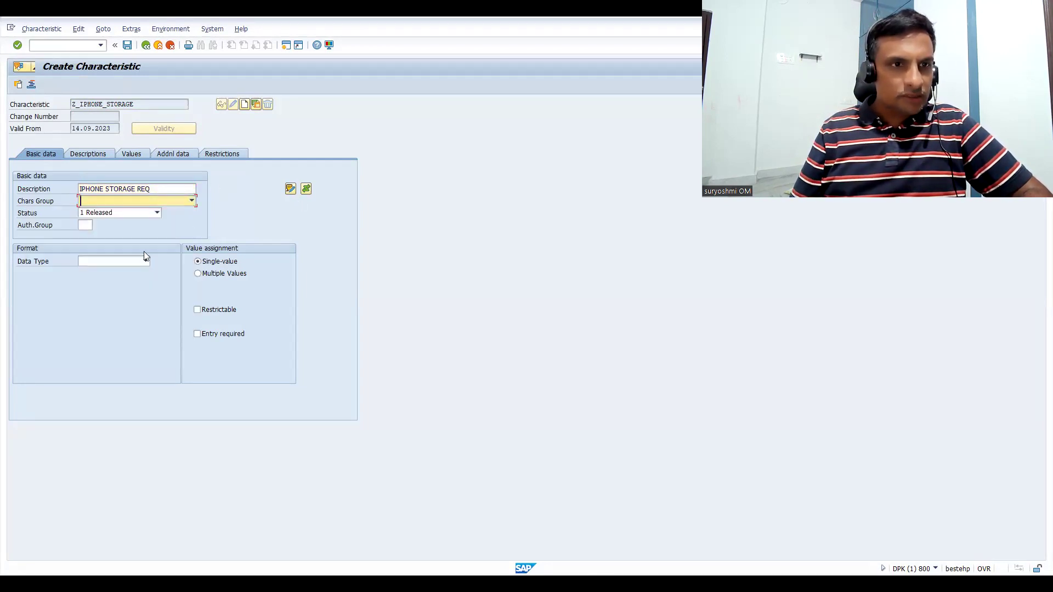
left_click(108, 214)
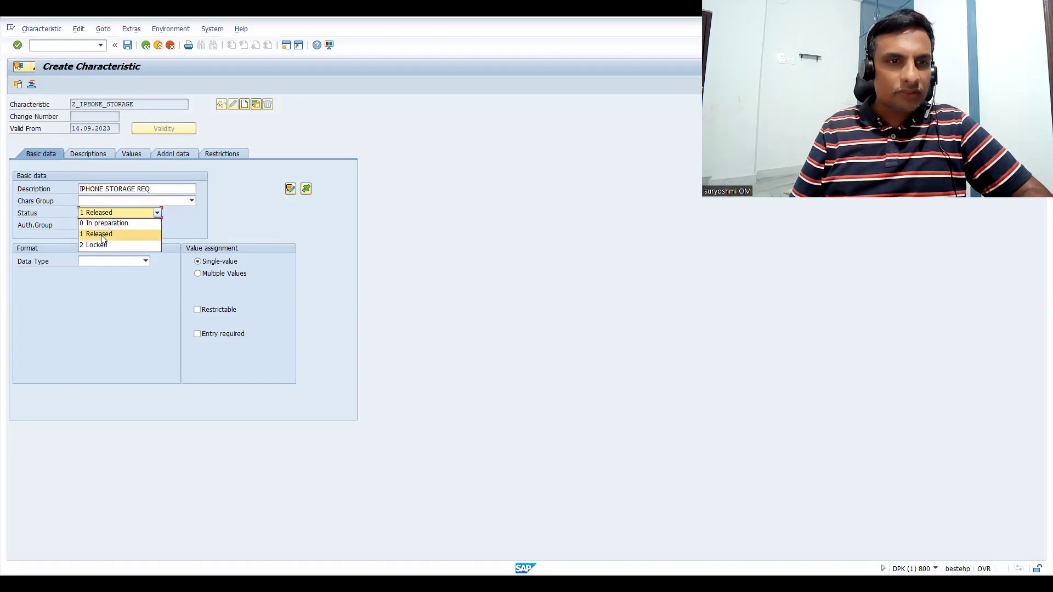
left_click(102, 238)
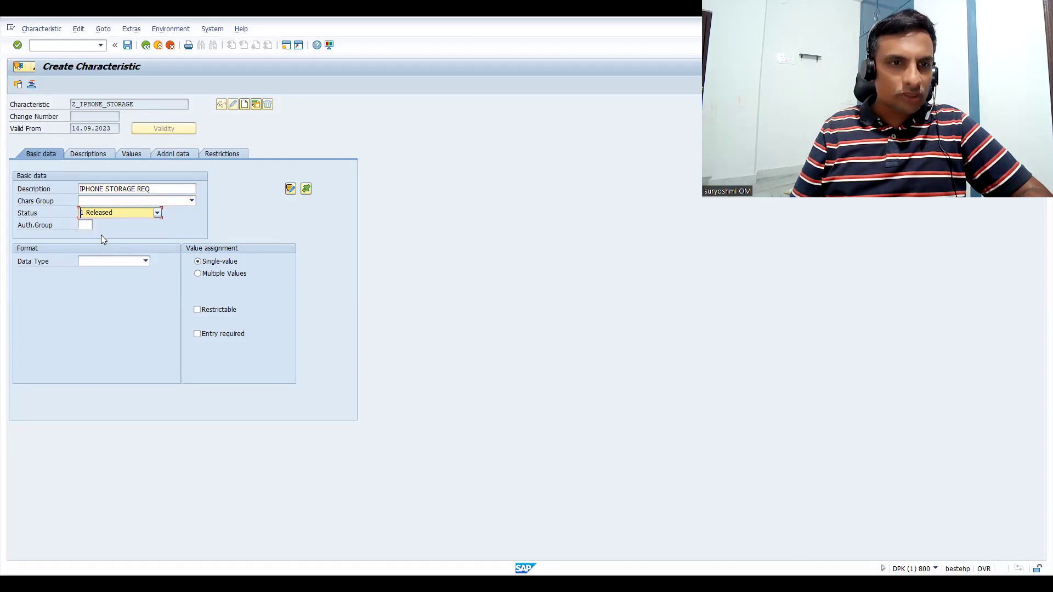
left_click(131, 209)
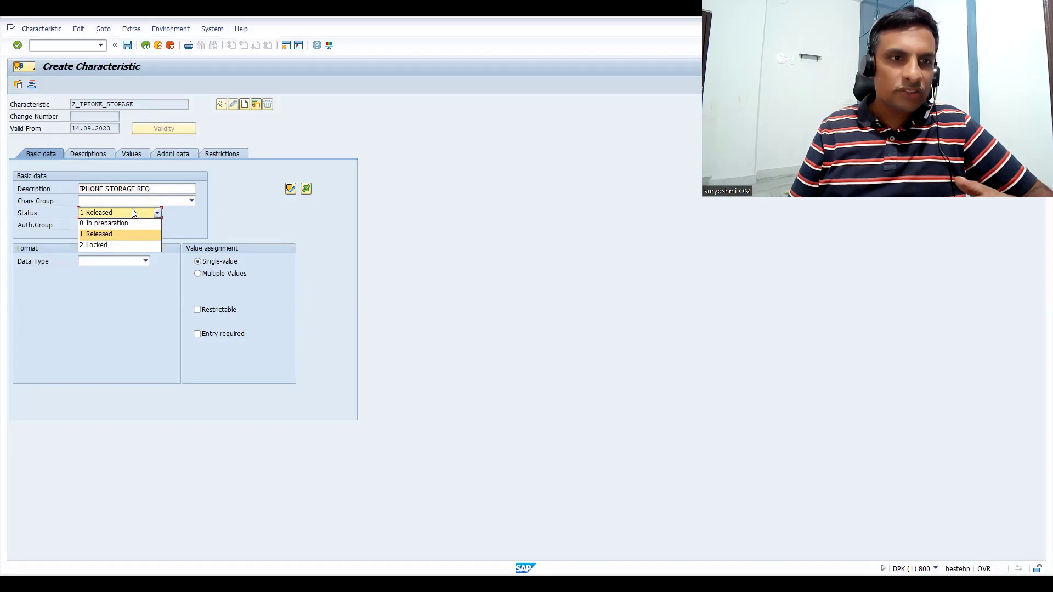
left_click(117, 235)
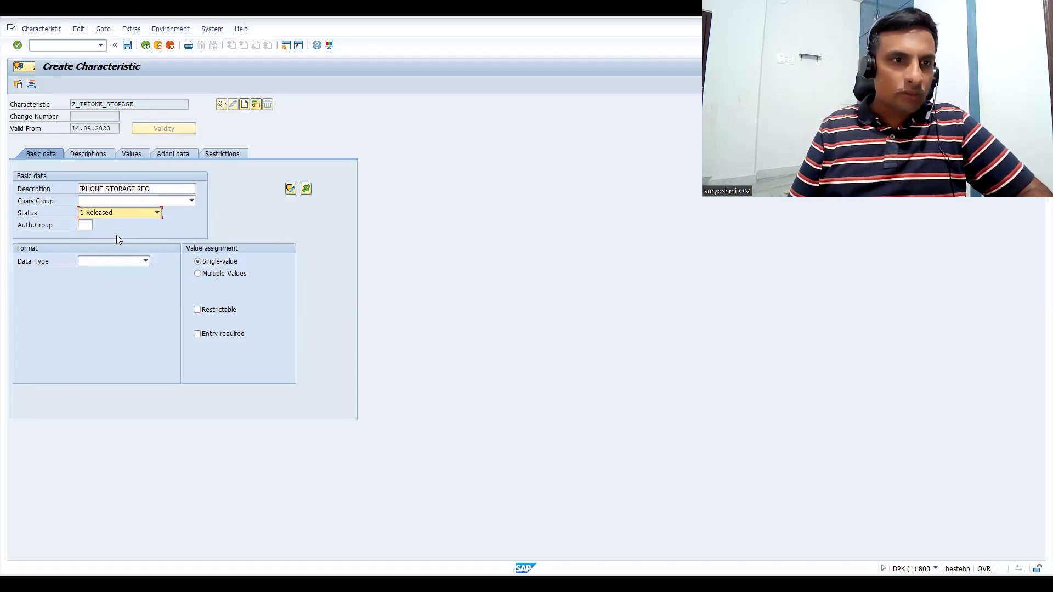
- Set Z_IPHONE_STORAGE to data type CHAR with 15 characters
left_click(105, 263)
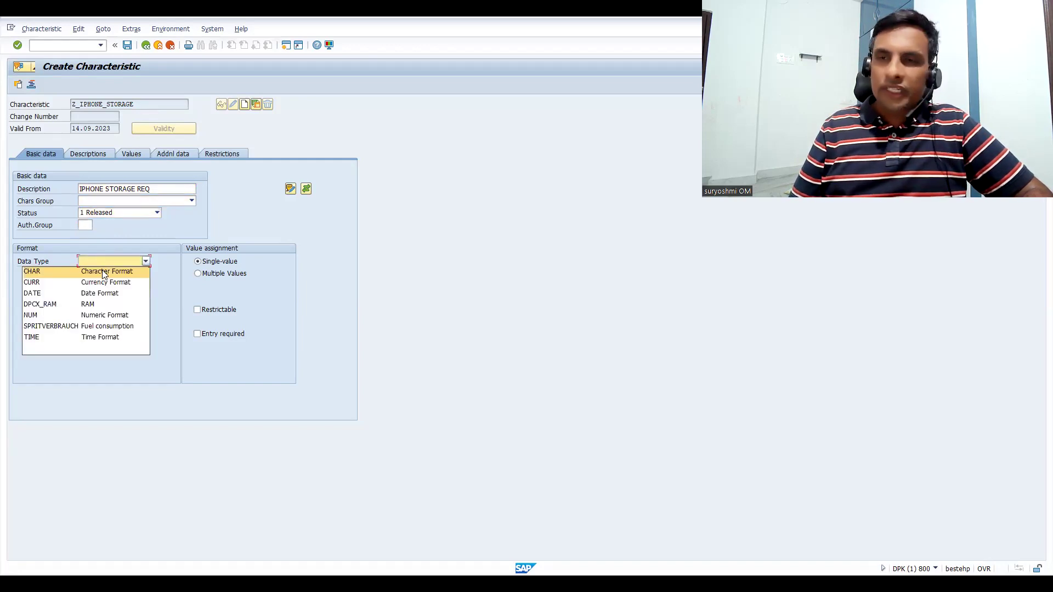
left_click(103, 271)
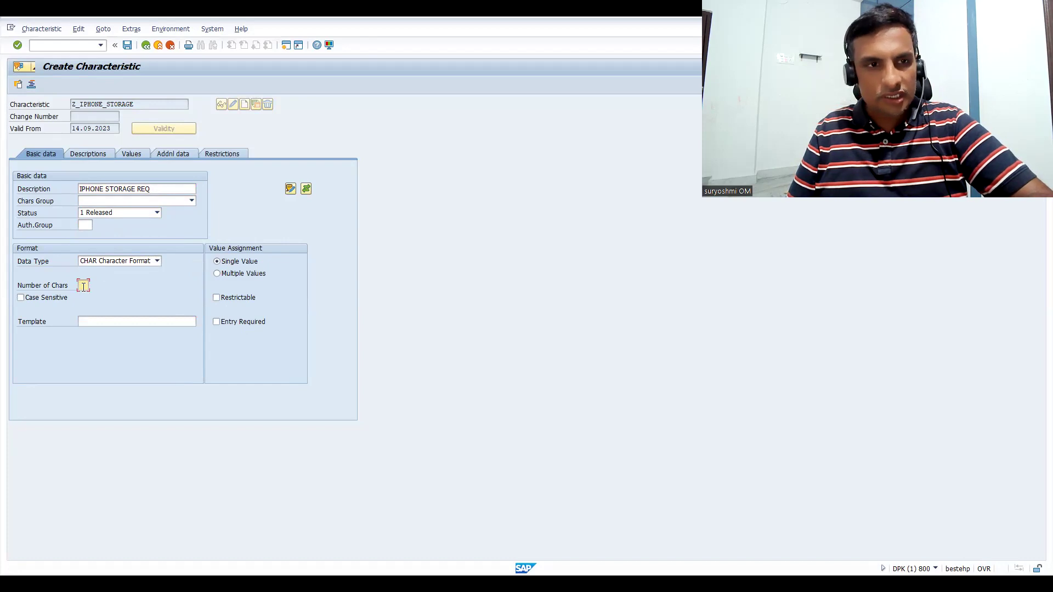
type("5")
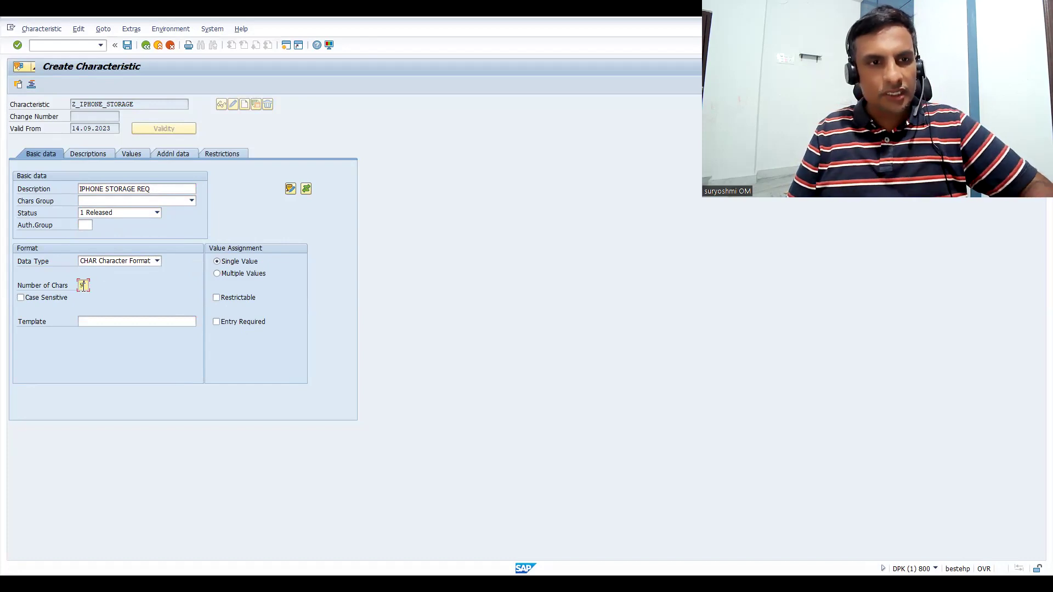
key("BackSpace")
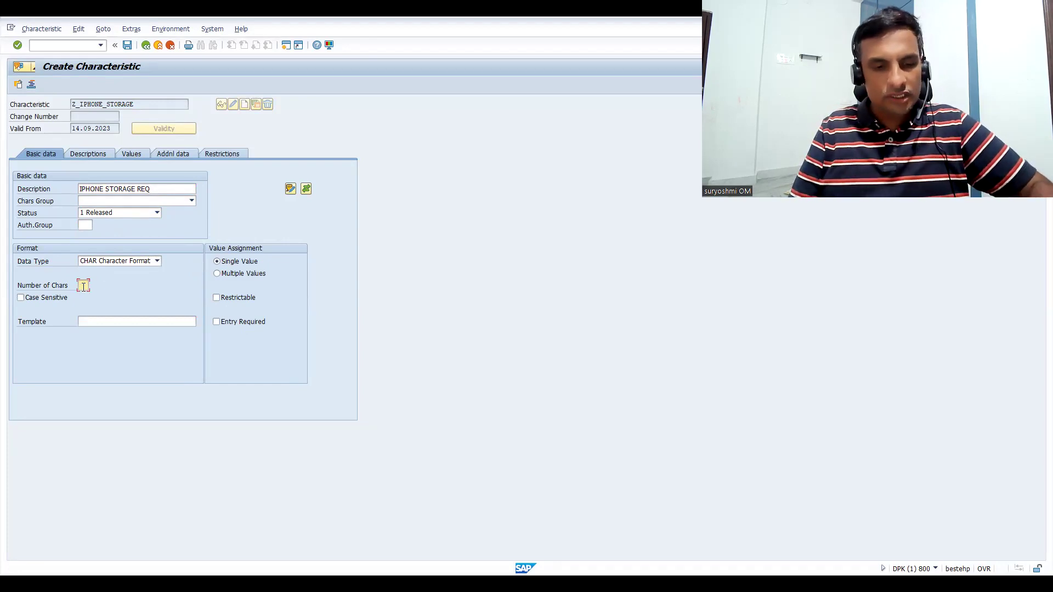
type("15")
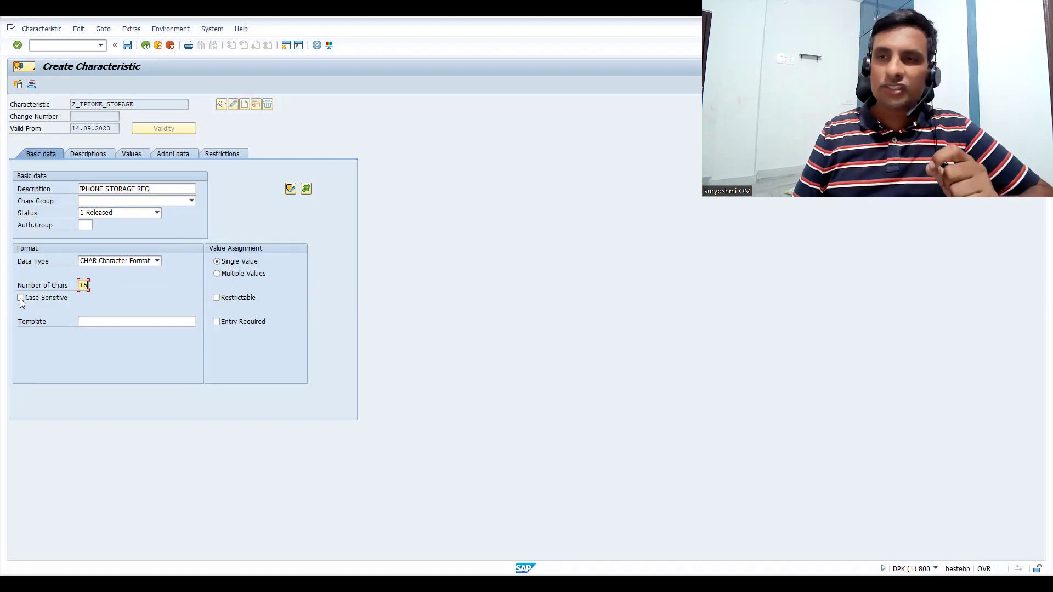
left_click(153, 323)
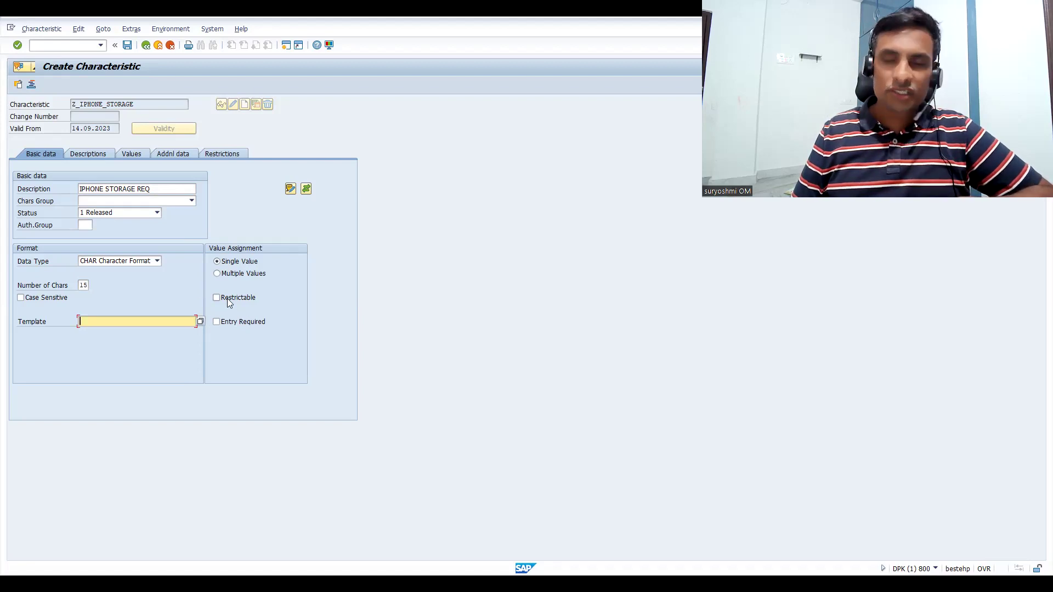
- Mark Z_IPHONE_STORAGE entry-required and bring up its empty Values list
left_click(216, 322)
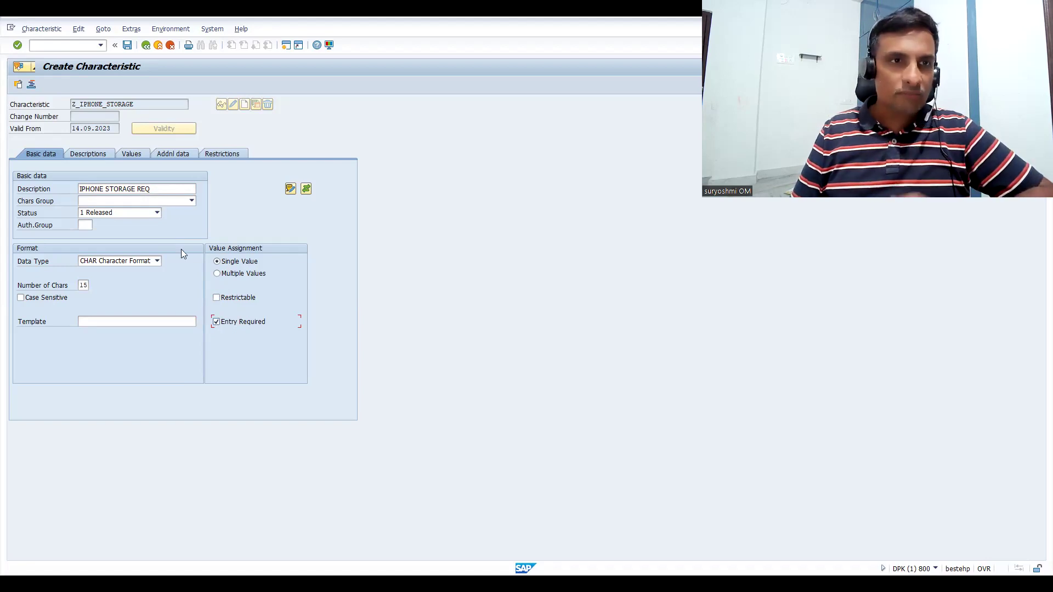
left_click(84, 153)
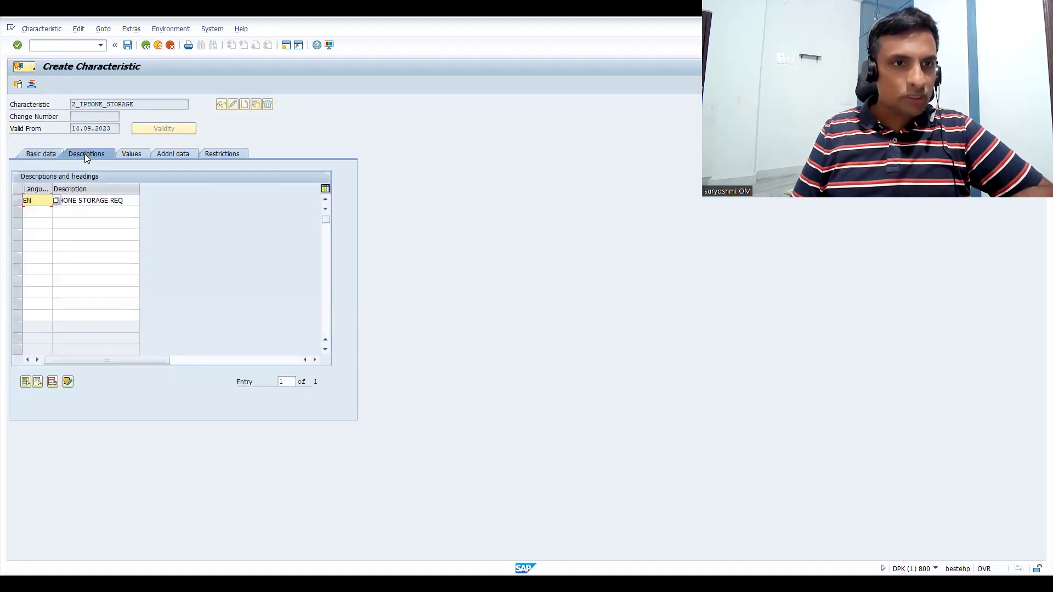
left_click(92, 208)
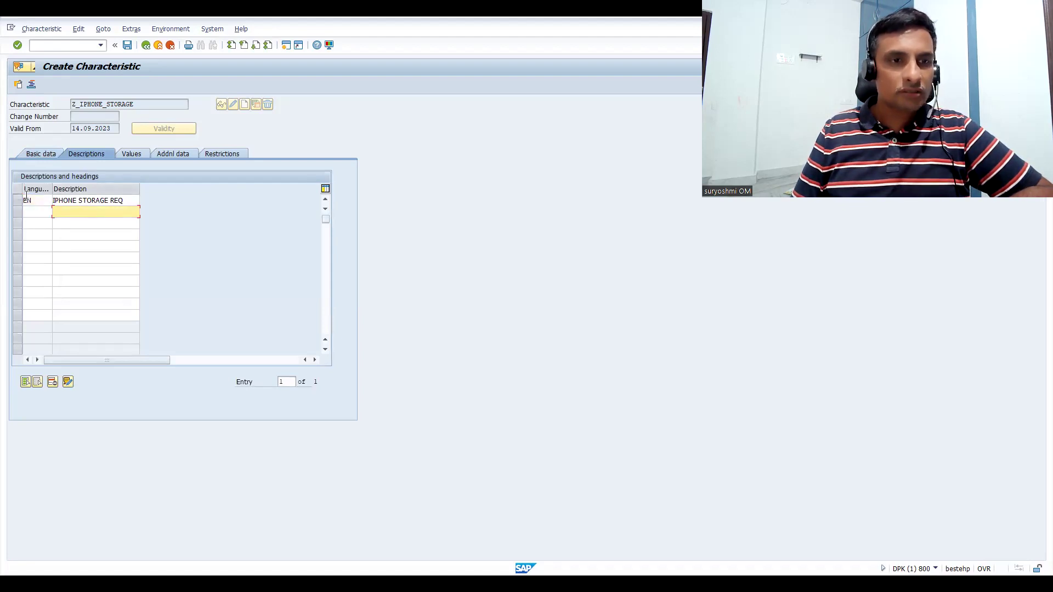
left_click(131, 154)
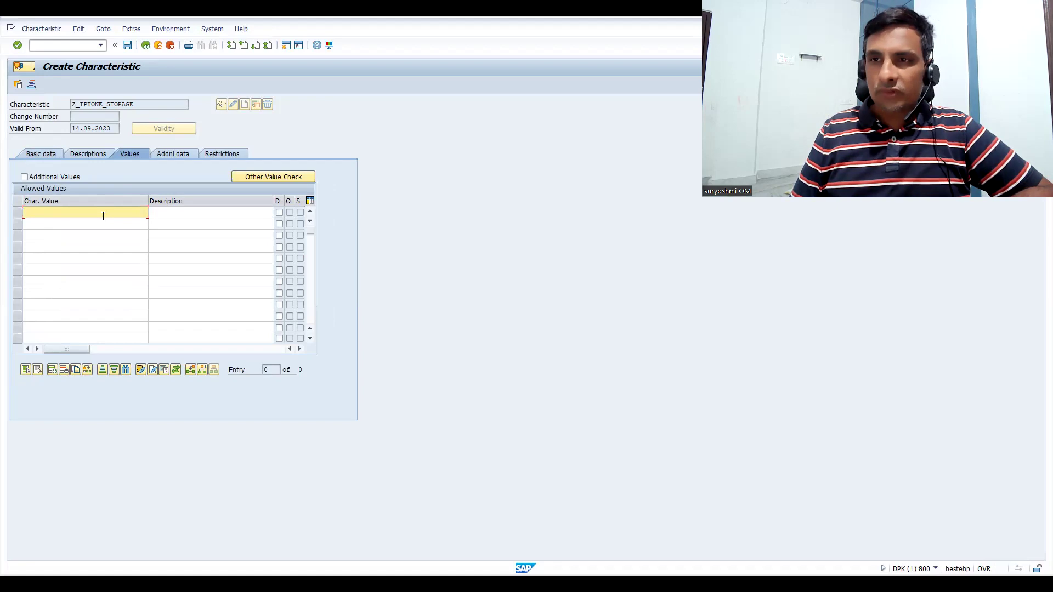
- Enter allowed values 125GB ('125 GB STORAGE') and 256GB ('256 GB STORAGE')
left_click(195, 213)
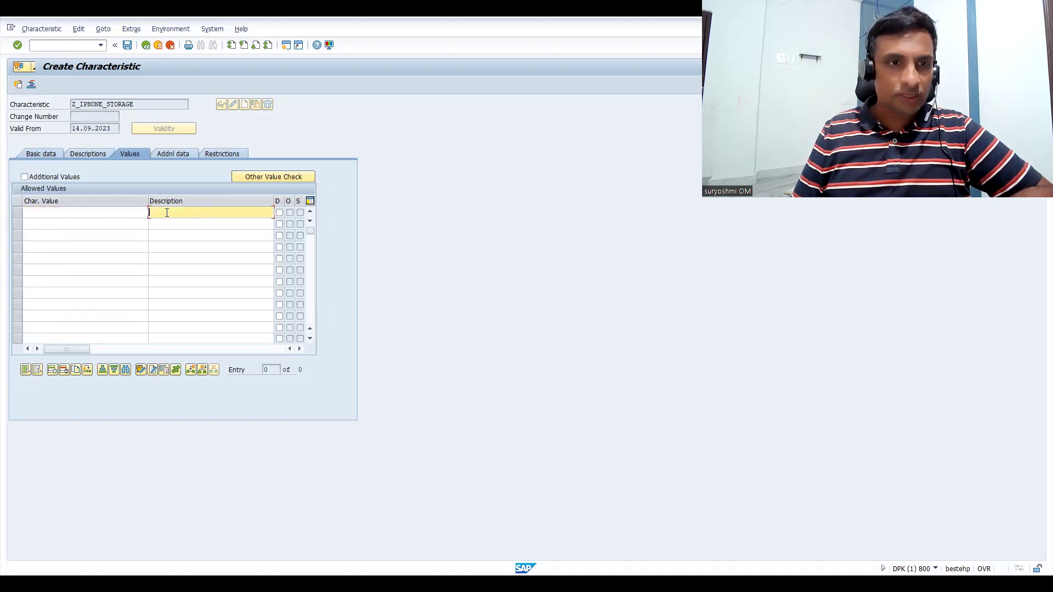
left_click(119, 210)
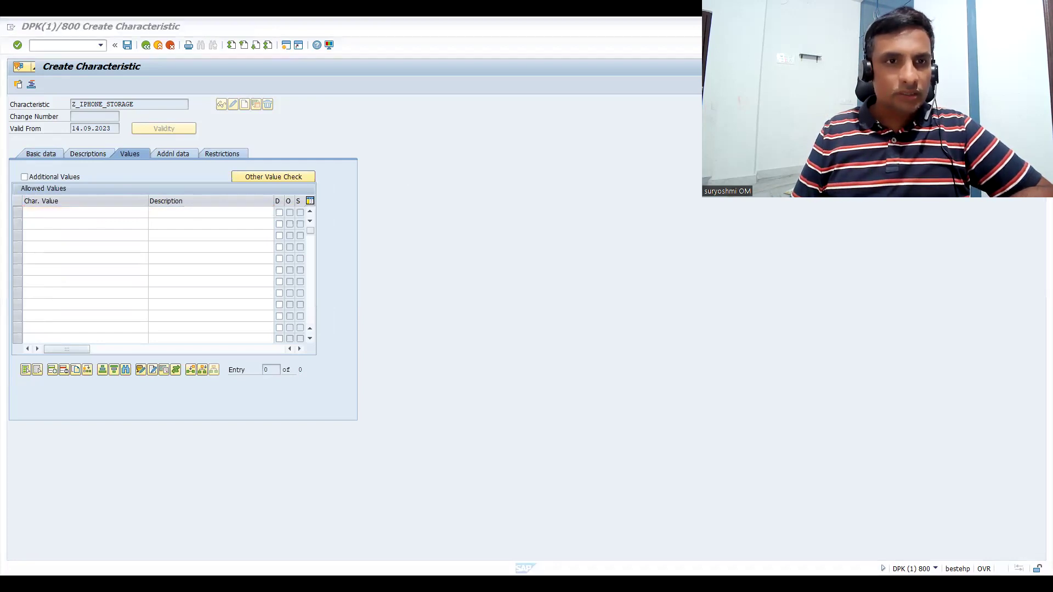
key("alt+Tab")
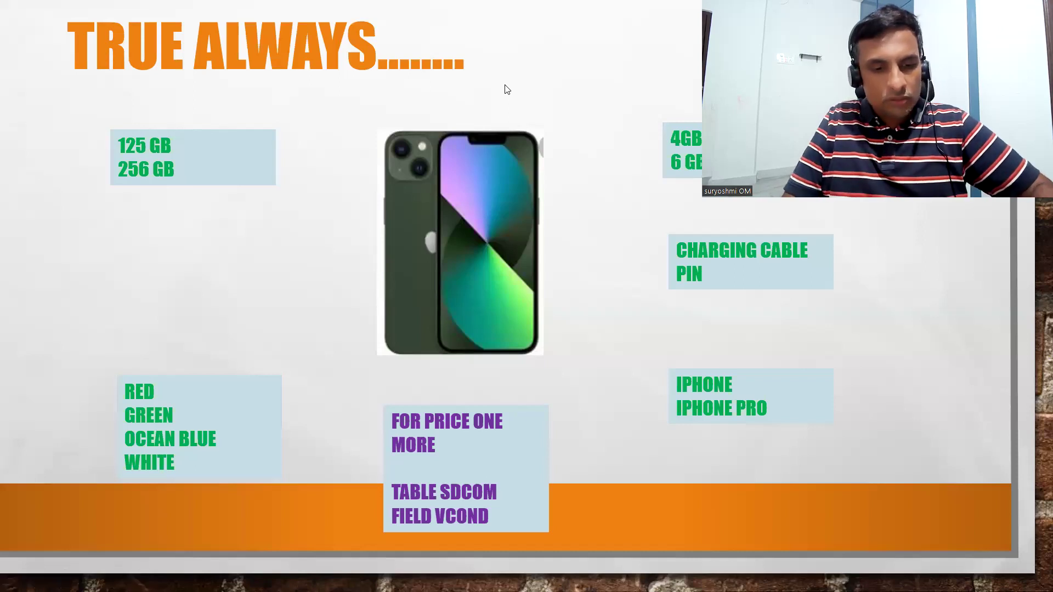
key("alt+Tab")
type("GB")
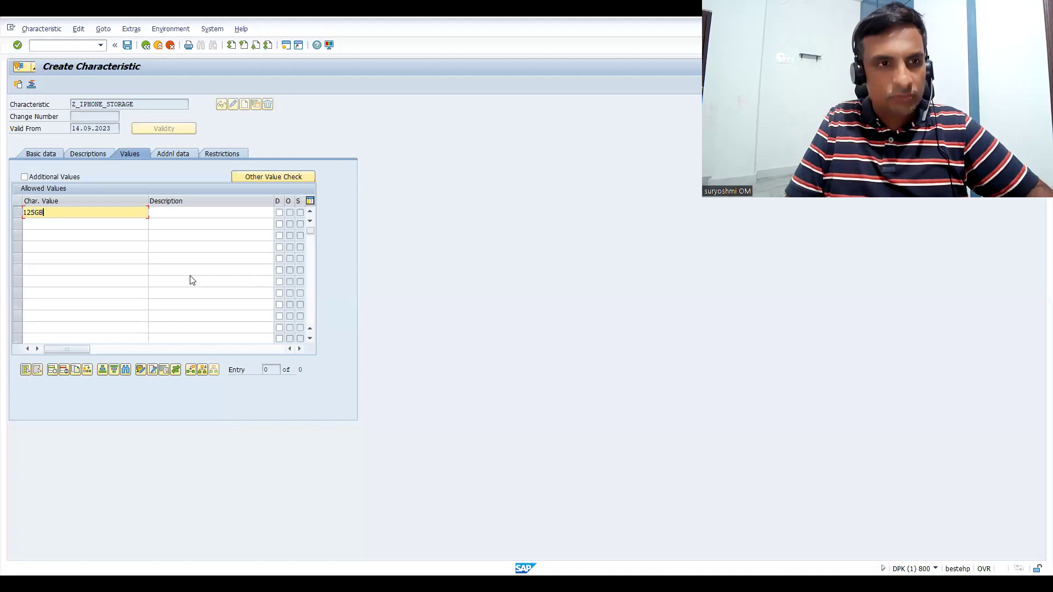
key("Tab")
type("1")
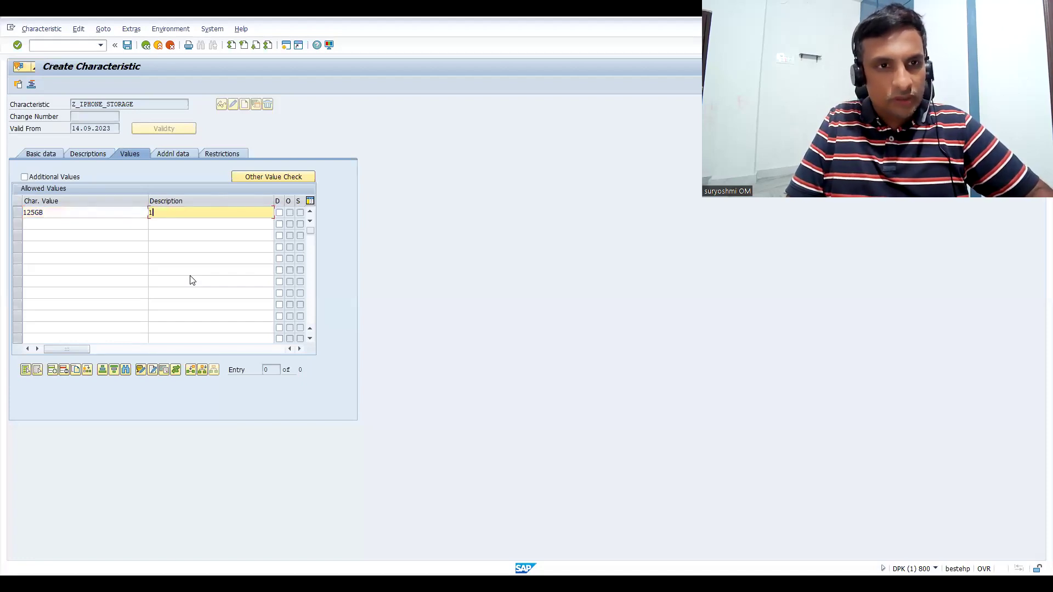
type("2")
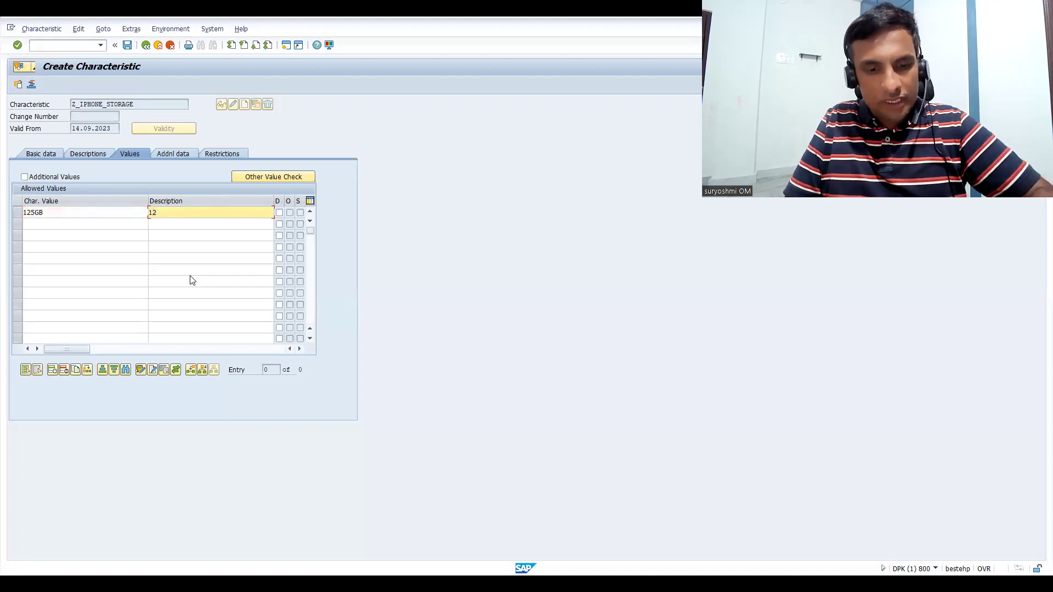
type("5 GB S")
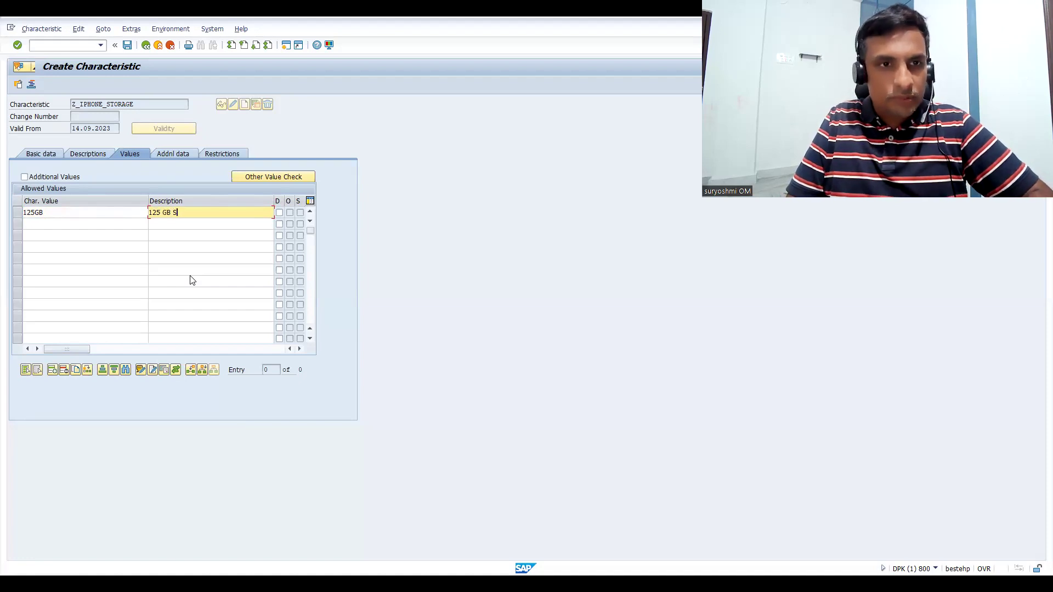
type("TORAGE")
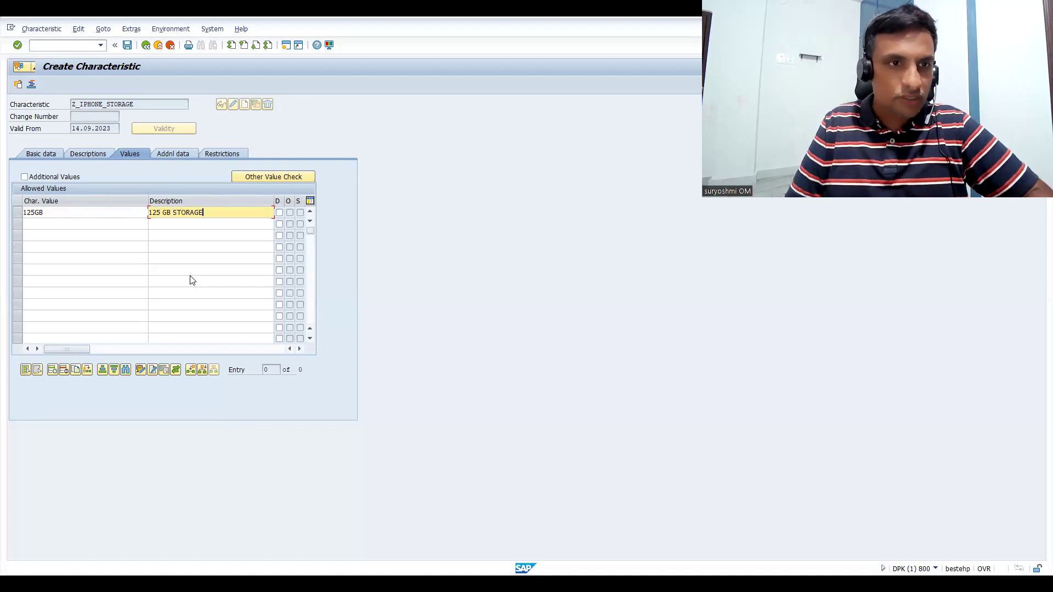
left_click(84, 227)
type("256")
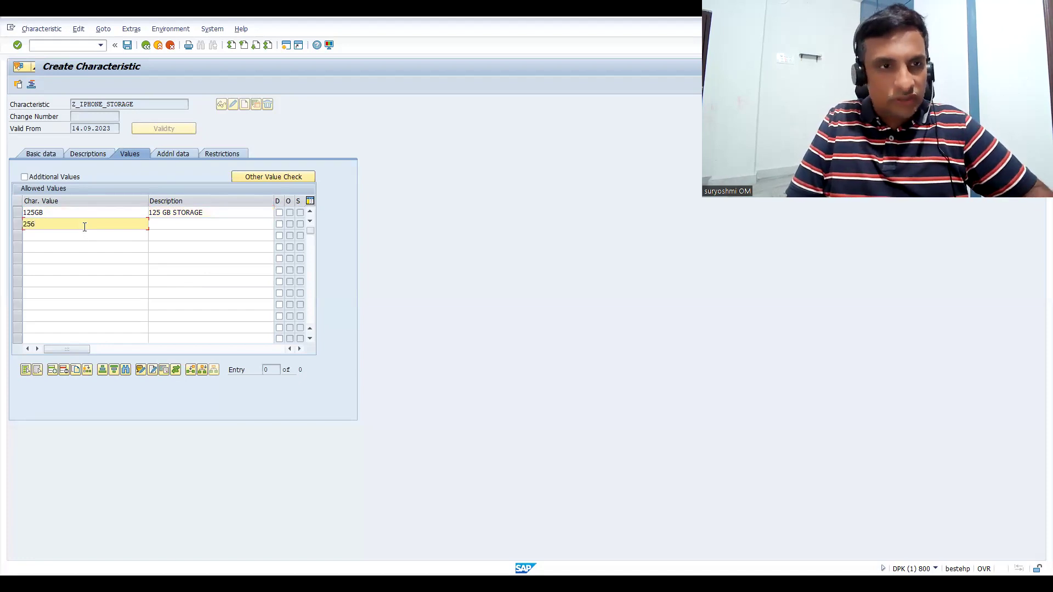
type("GB")
key("Tab")
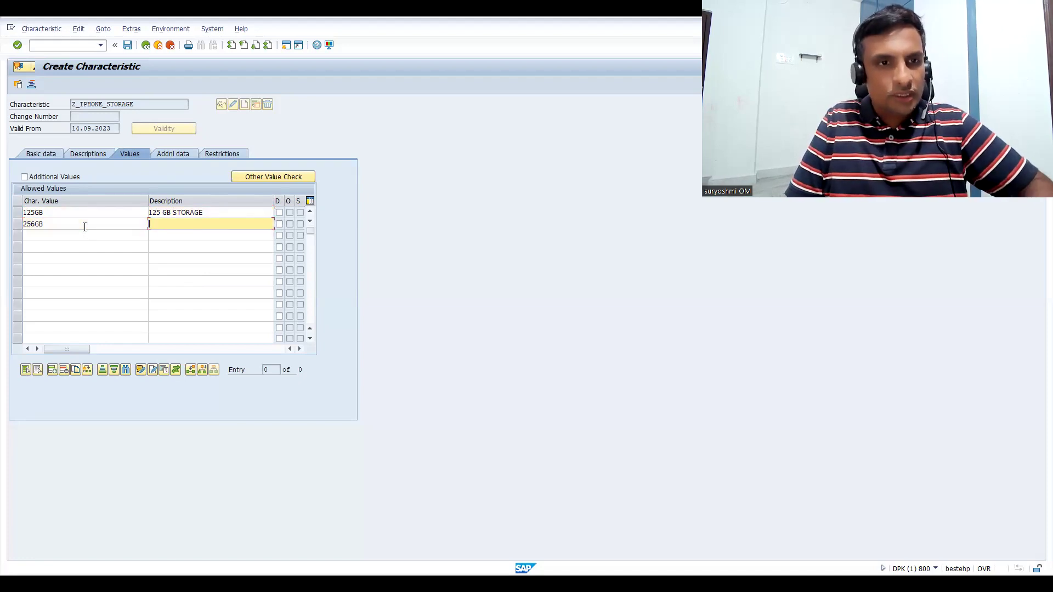
type("256")
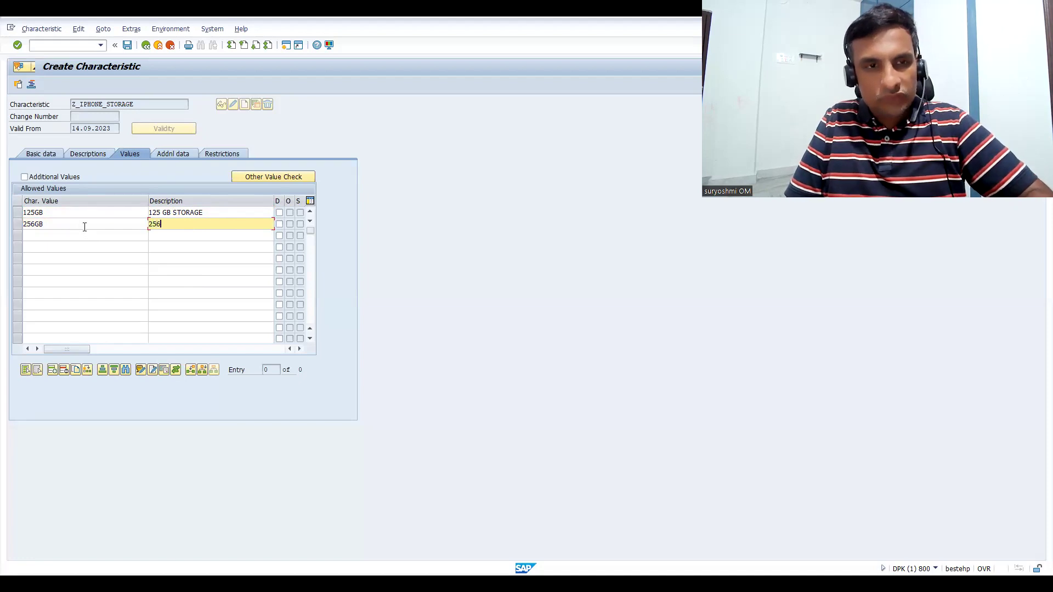
type(" GB STORAGE")
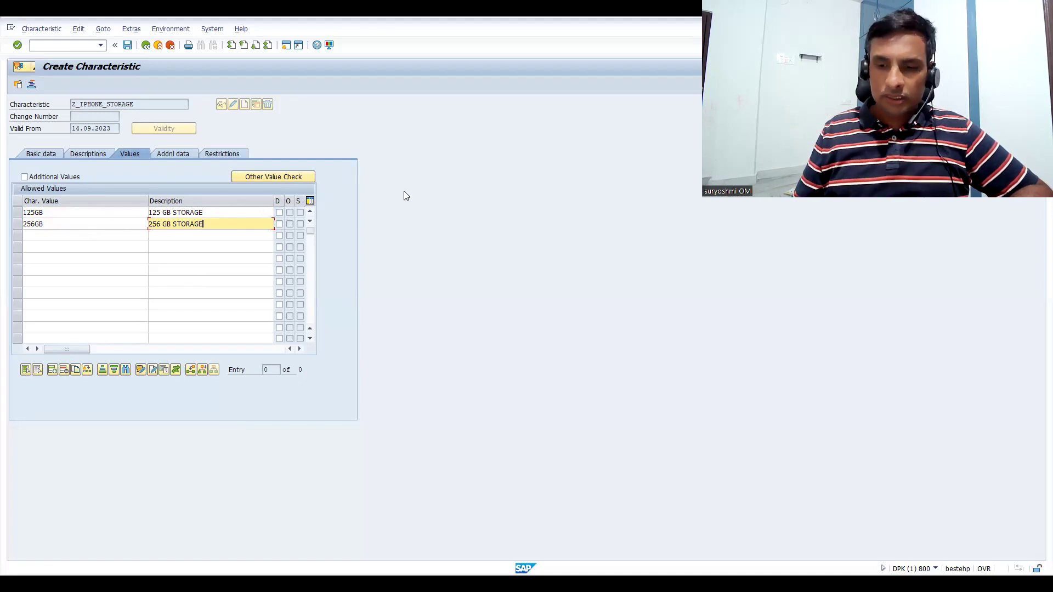
key("Return")
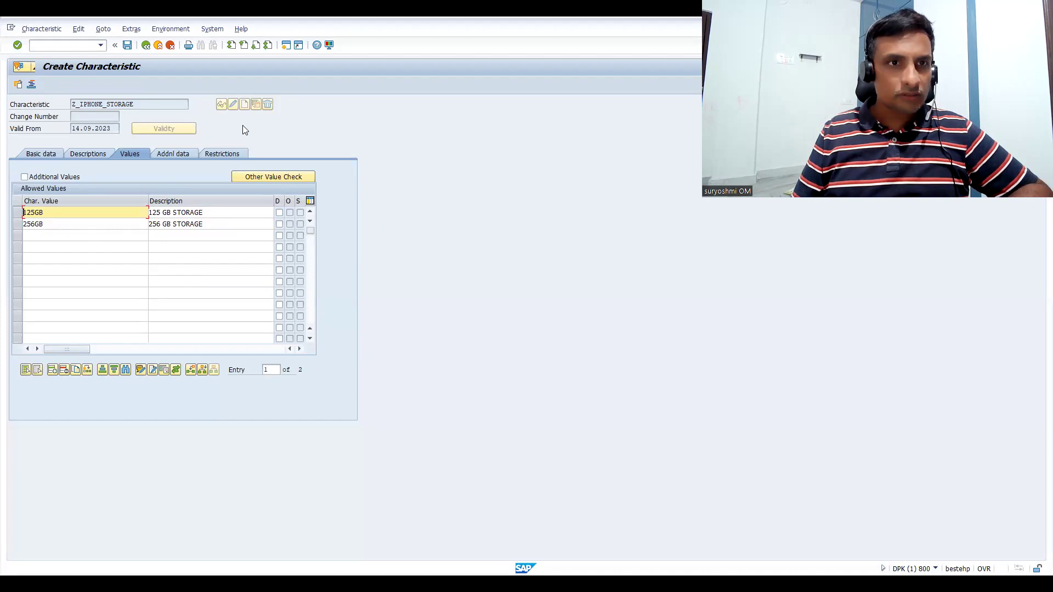
- Save Z_IPHONE_STORAGE and select its name for copying
left_click(127, 45)
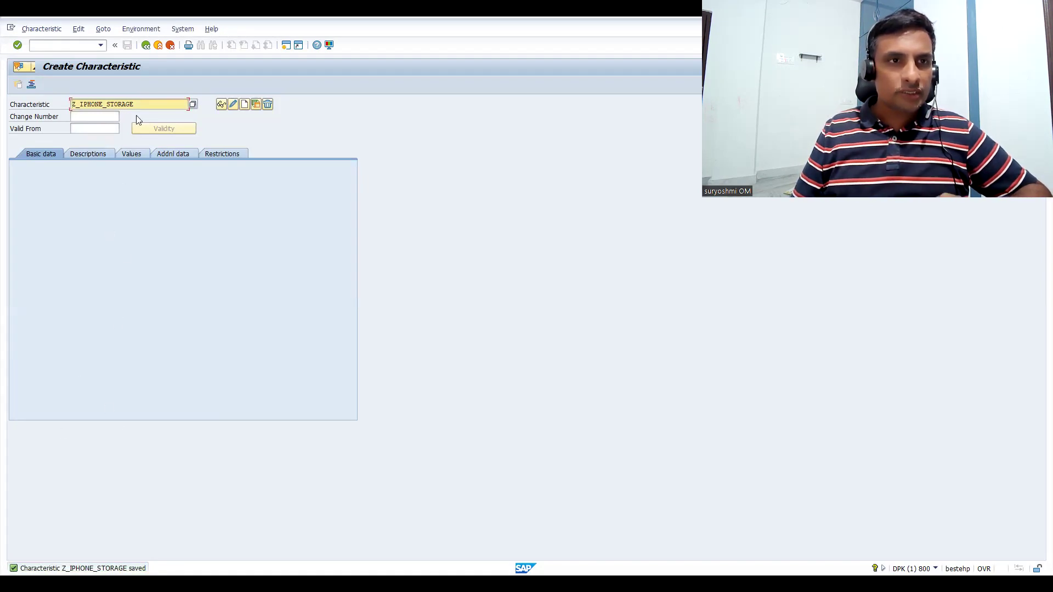
left_click_drag(141, 104, 70, 107)
key("ctrl+c")
left_click(70, 107)
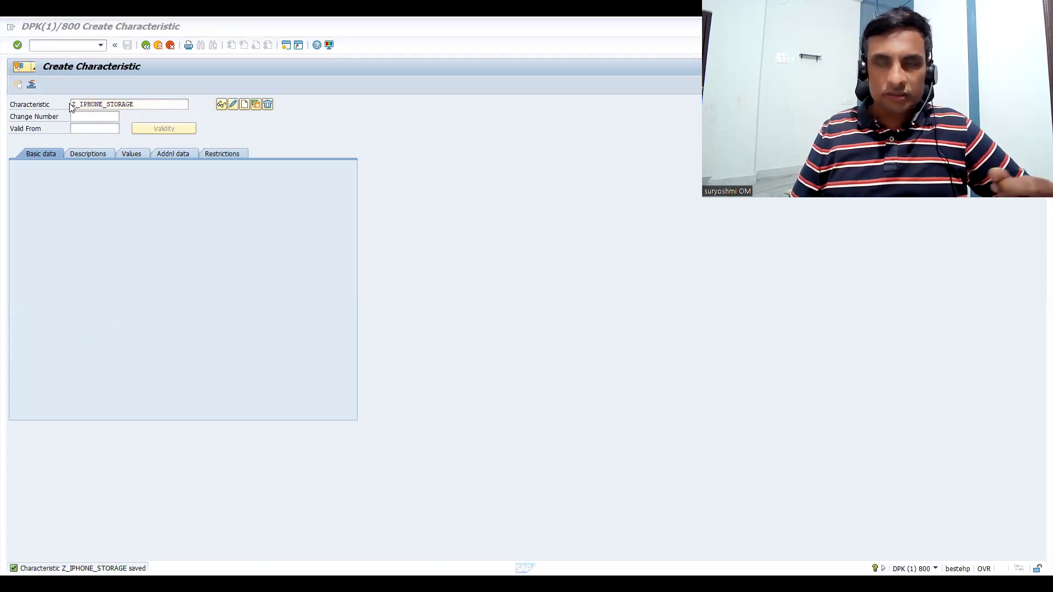
- Paste Z_IPHONE_STORAGE into the CHAR VALUES Notepad notes
key("alt+Tab")
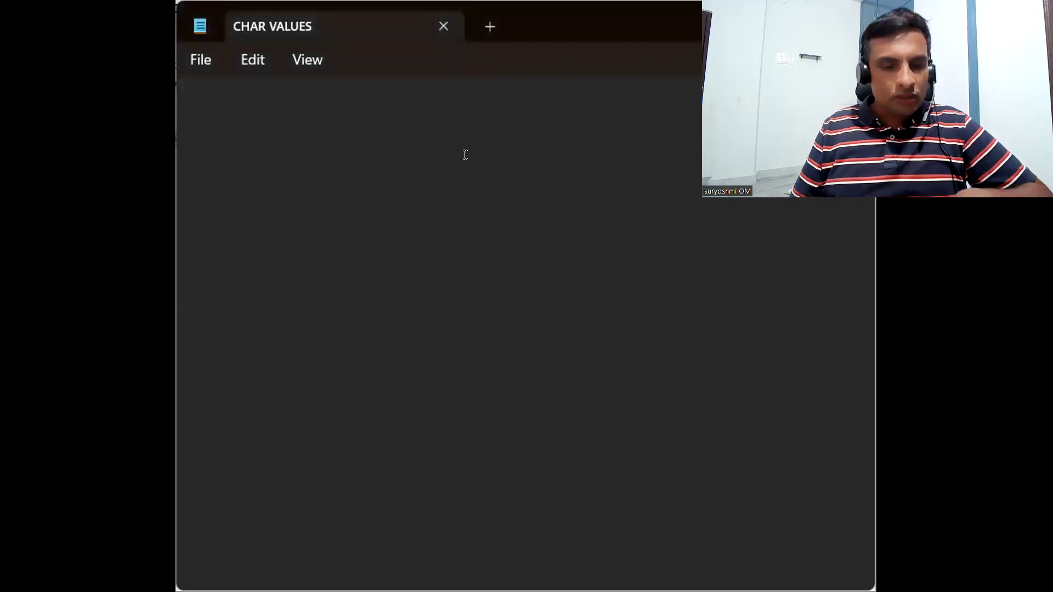
key("ctrl+v")
key("Return")
key("Return")
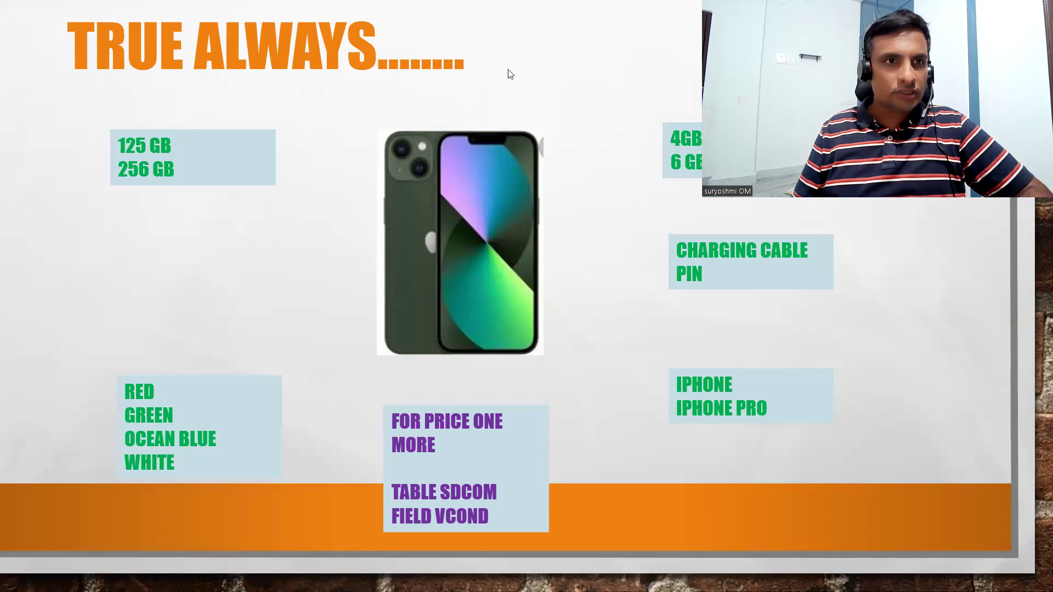
- Create characteristic Z_IPHONE_COLOUR with description 'COULOURS ALLOWED FOR IPHONE'
key("alt+Tab")
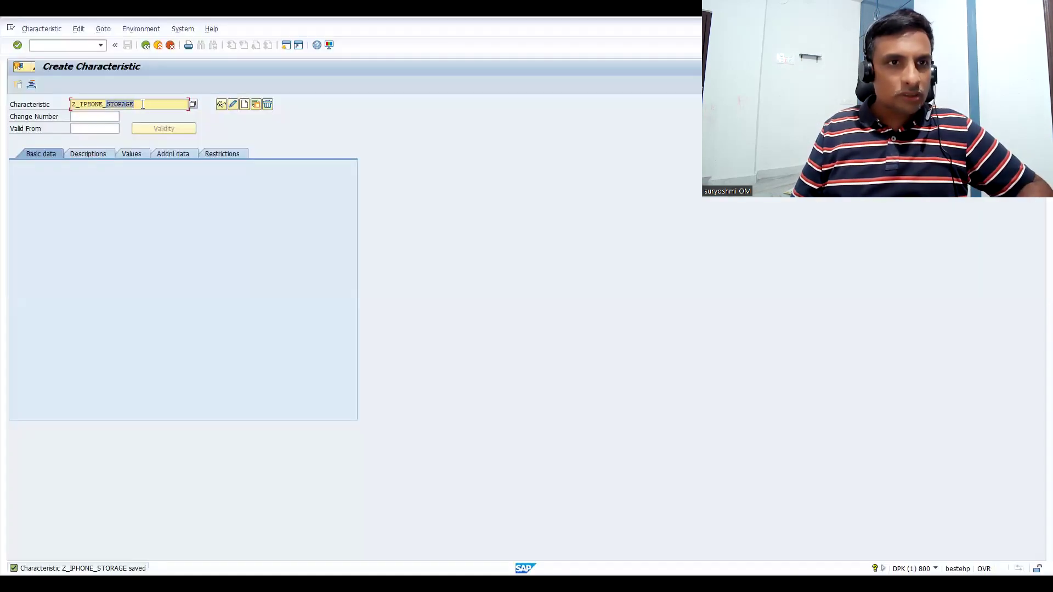
type("COL")
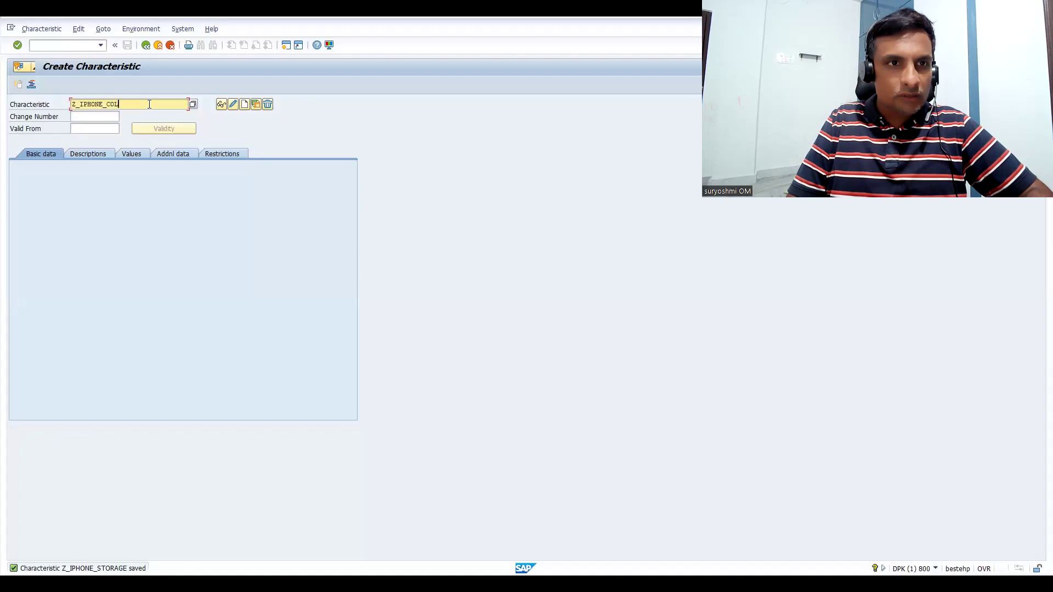
type("OUR")
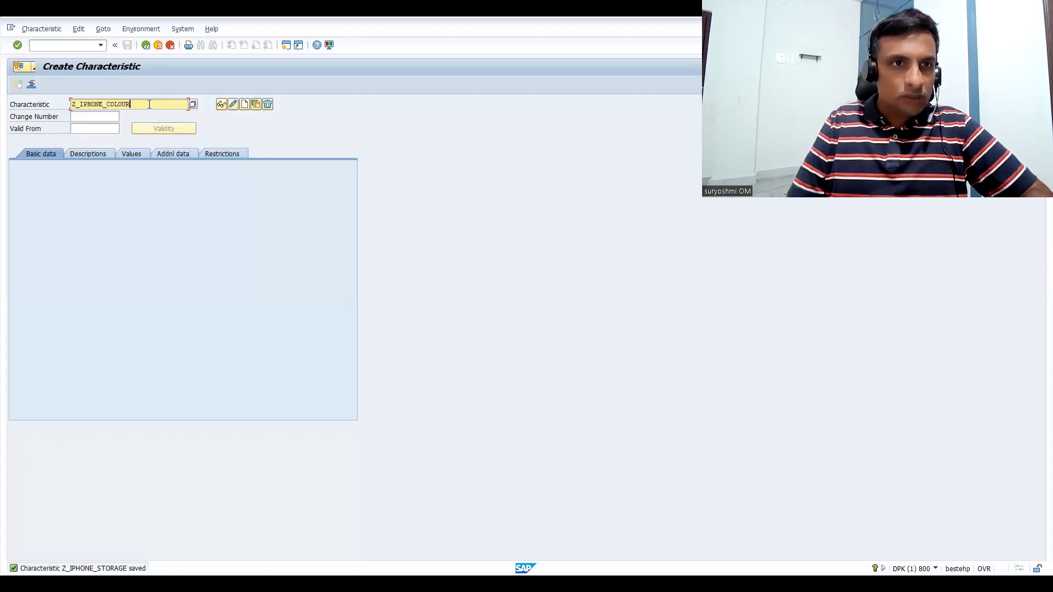
left_click(246, 106)
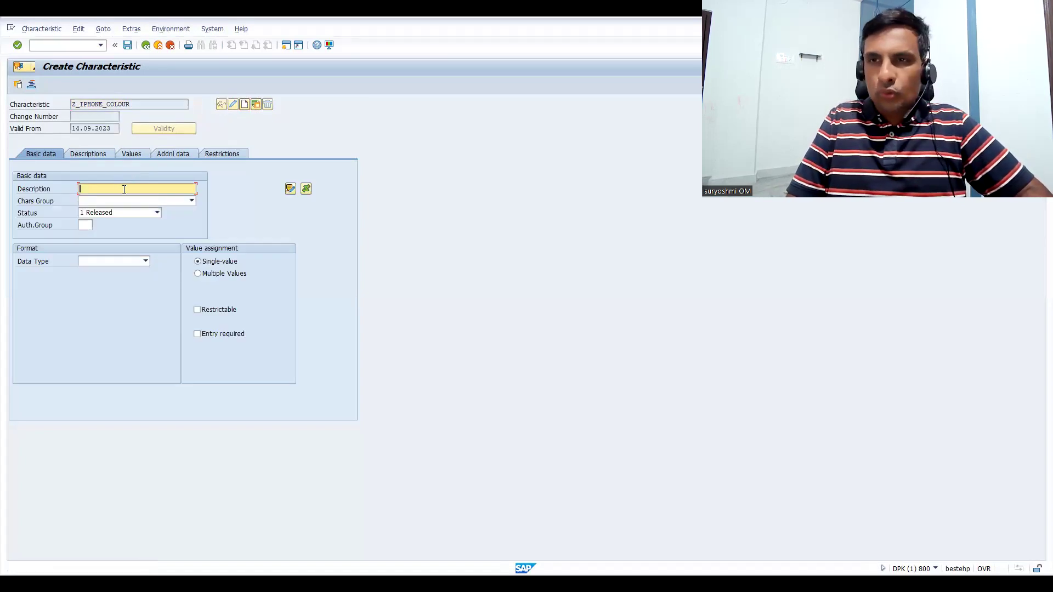
type("DIFF")
key("BackSpace")
key("BackSpace")
key("BackSpace")
key("BackSpace")
type("COULOURS ALLOW")
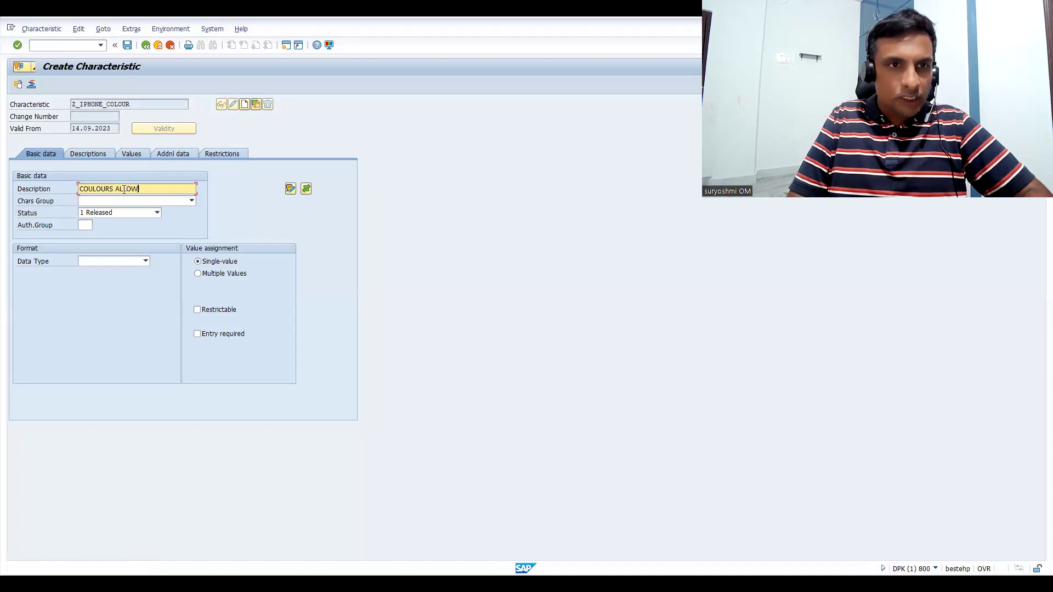
type("ED FOR ")
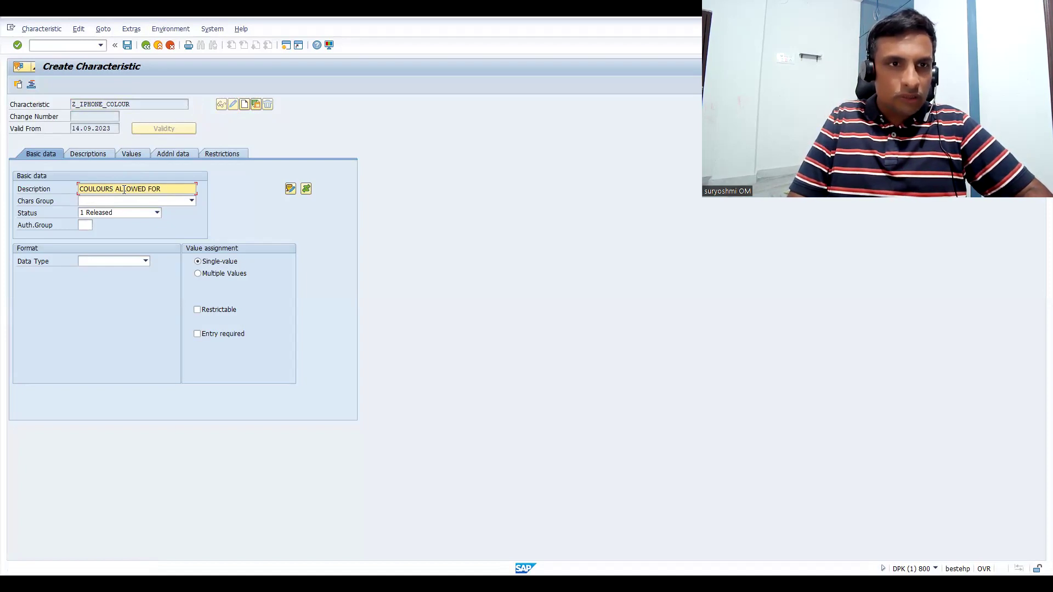
type("IPHONE")
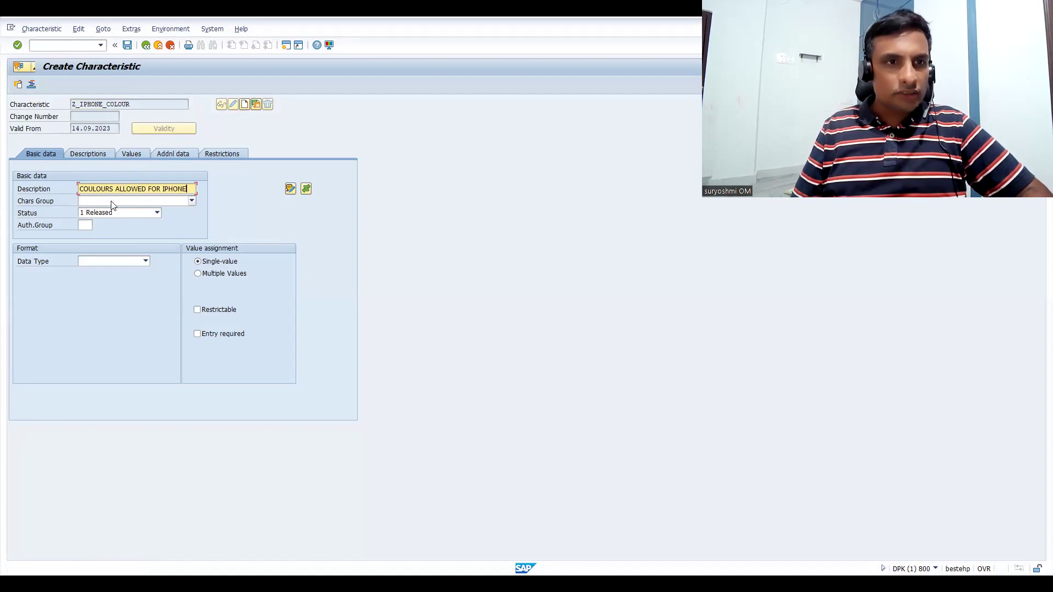
- Give Z_IPHONE_COLOUR data type CHAR, 10 characters, and make entry required
left_click(109, 263)
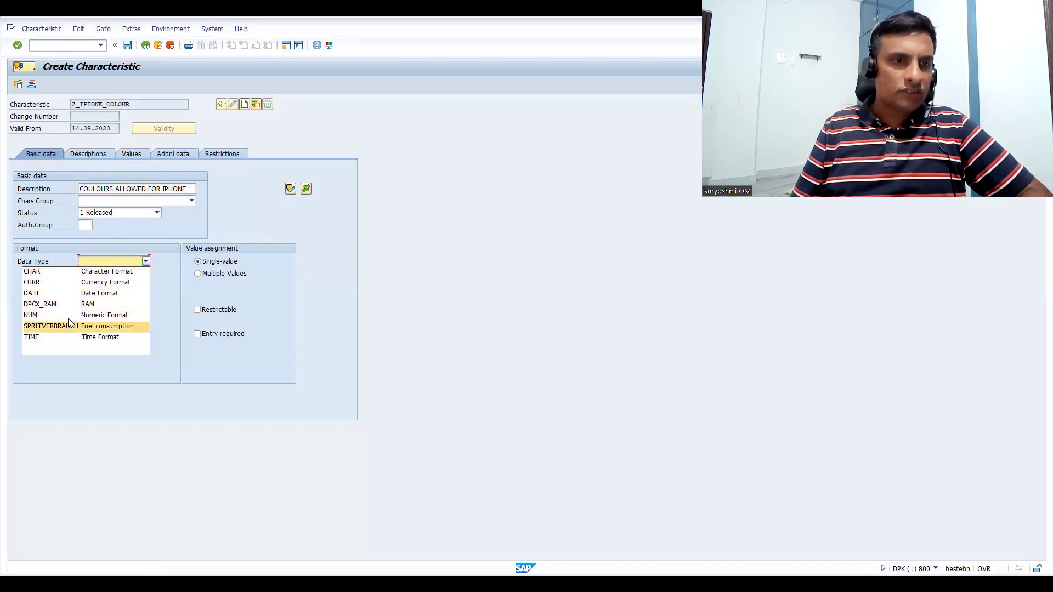
left_click(66, 272)
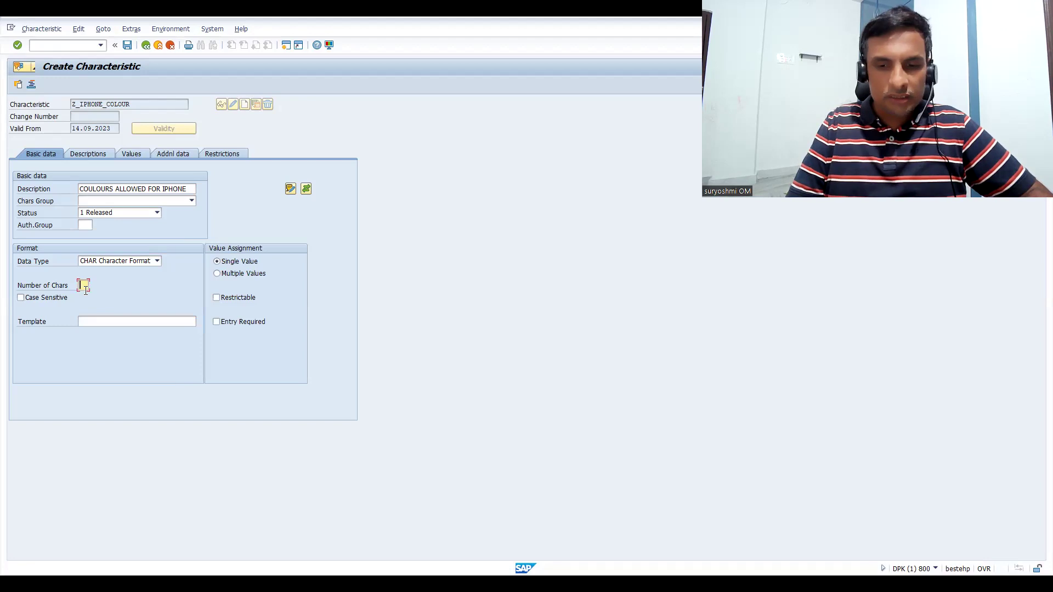
type("10")
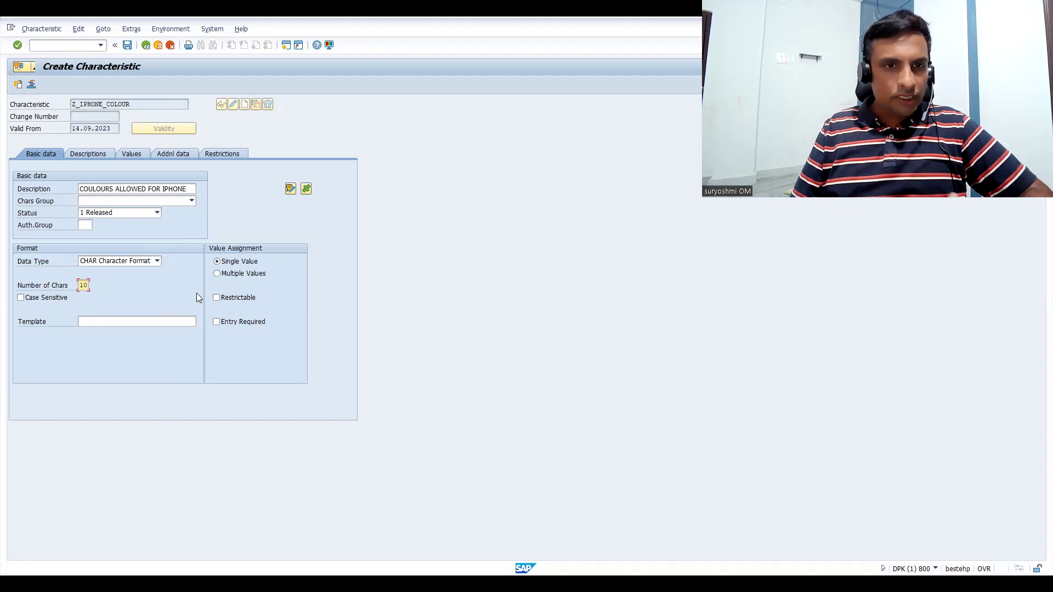
left_click(216, 322)
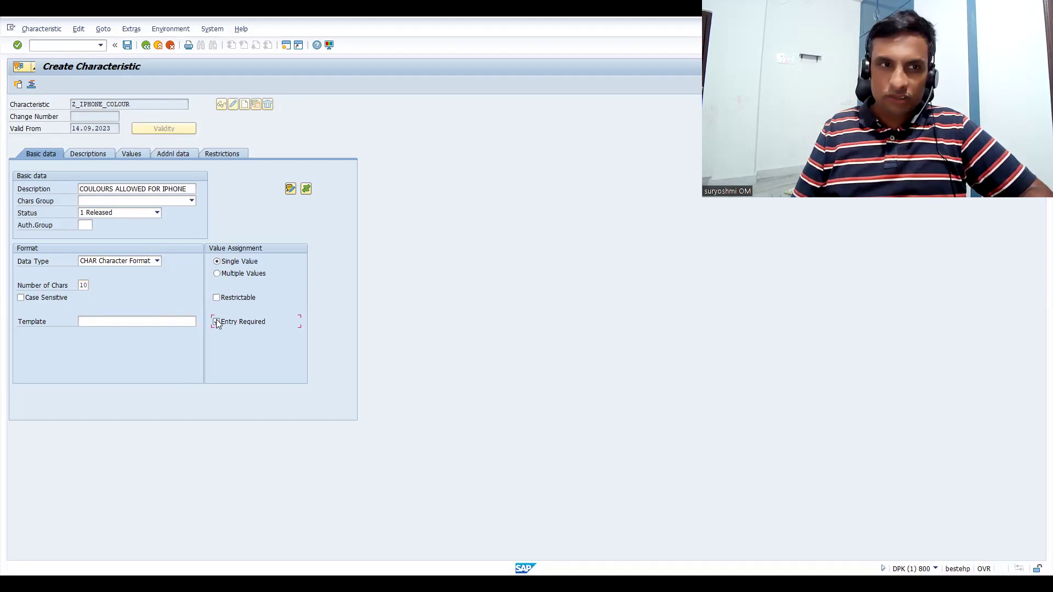
left_click(91, 156)
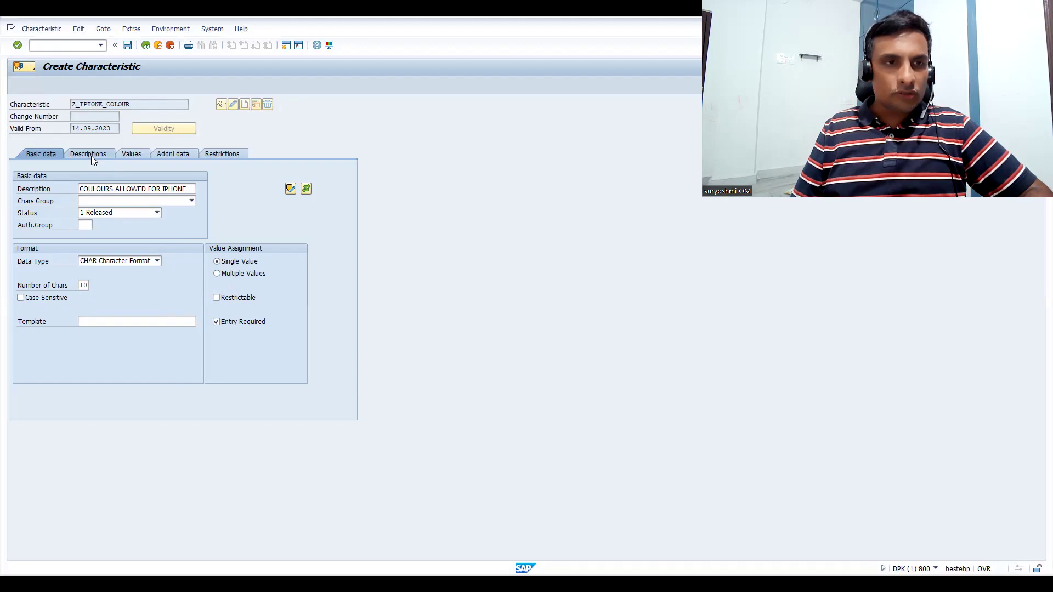
- Add allowed values RED with its red-colour description and BLUE ('OCEAN BLUE')
left_click(130, 155)
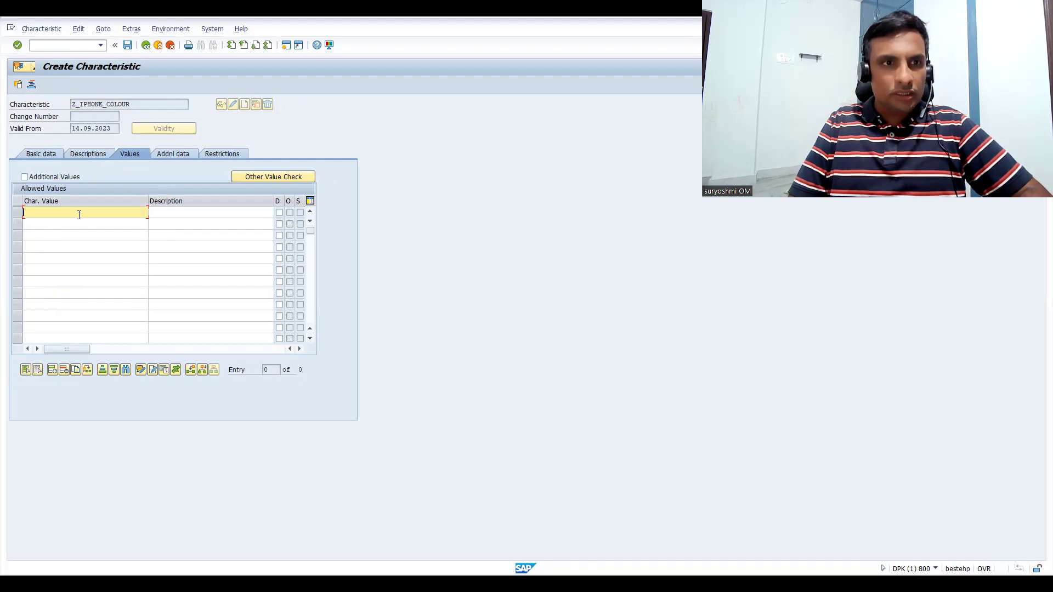
type("RED")
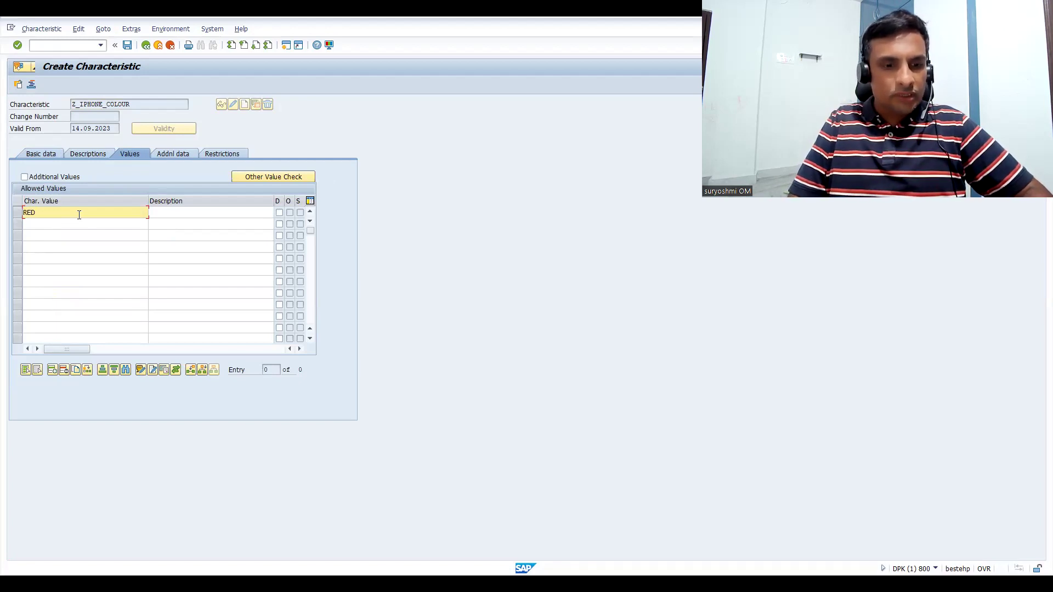
key("Tab")
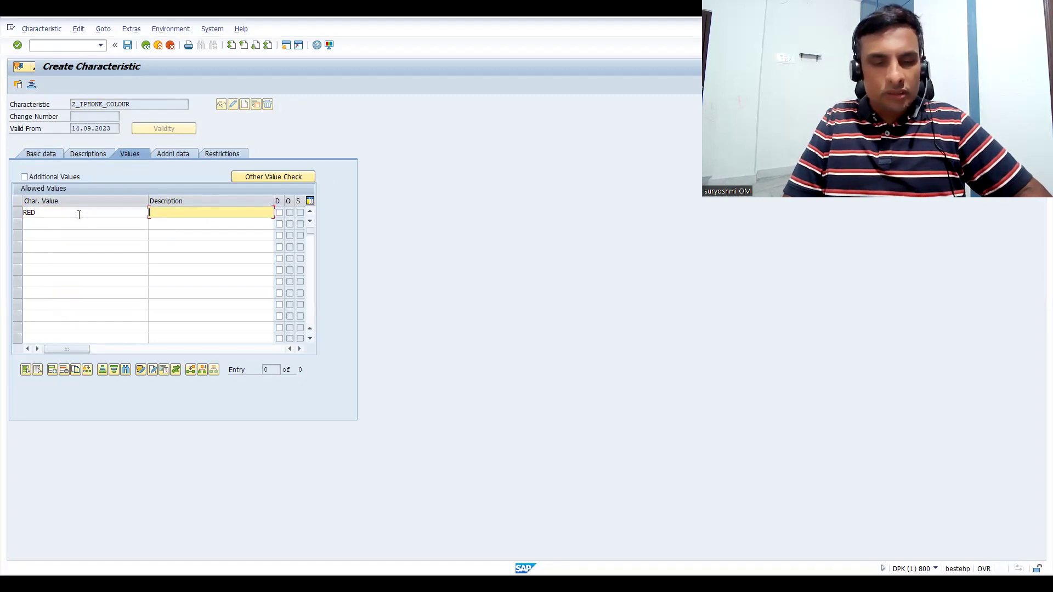
type("FIR")
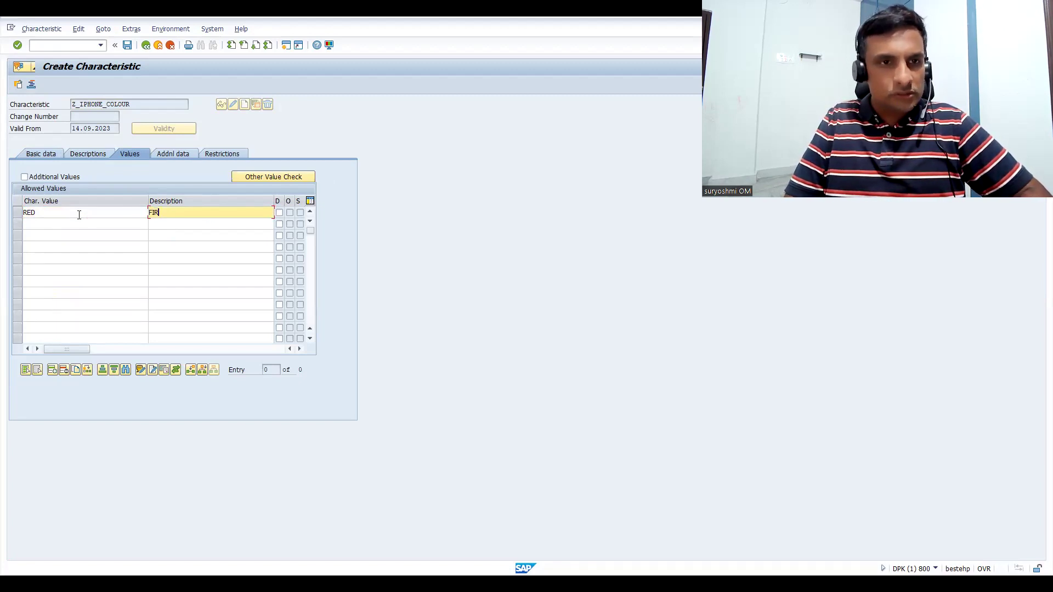
key("BackSpace")
type("ARY")
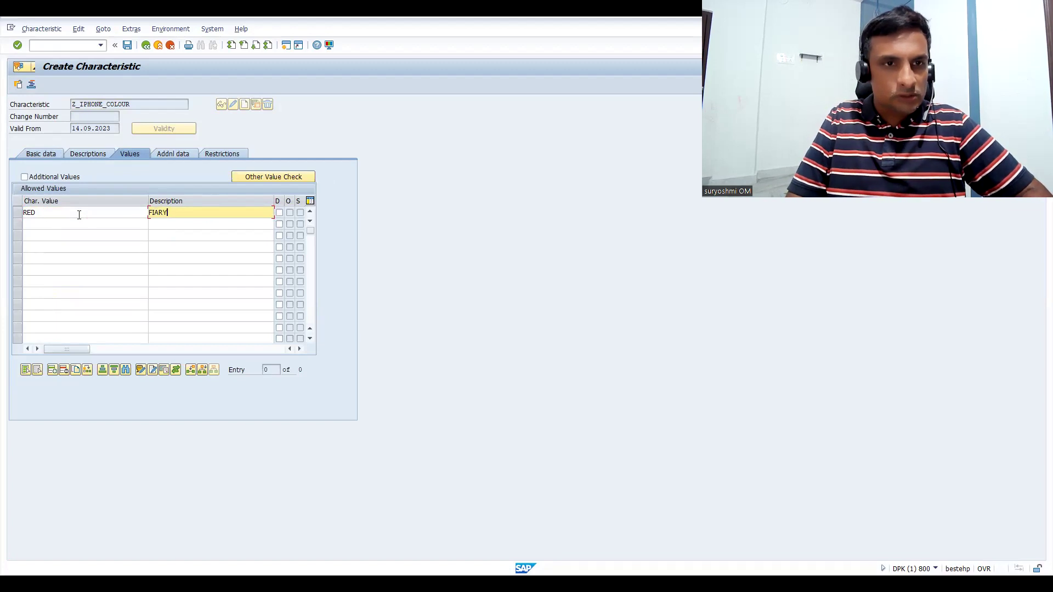
type(" RED COLOUR")
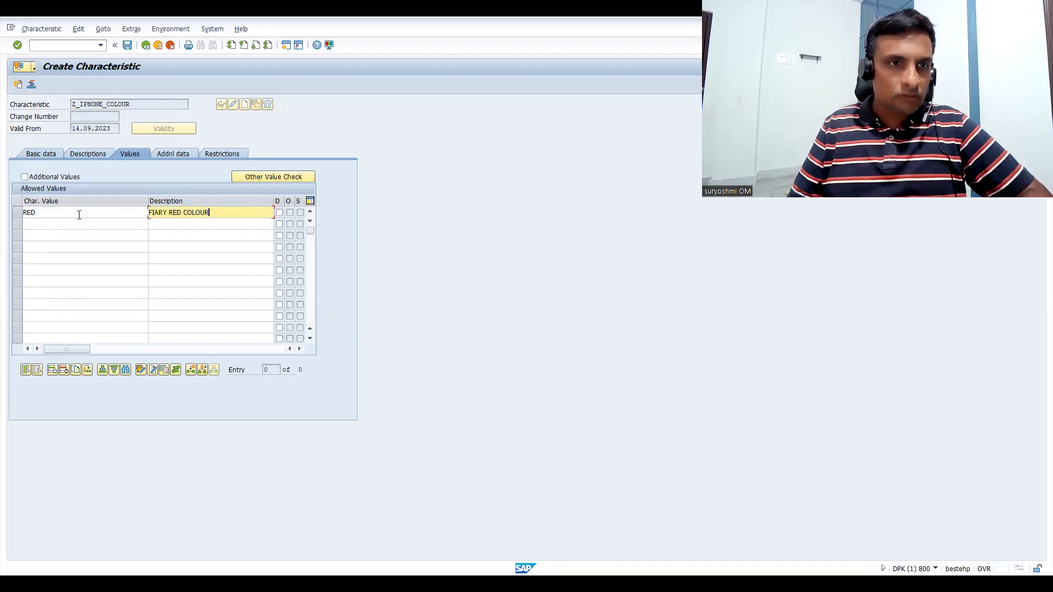
left_click(36, 226)
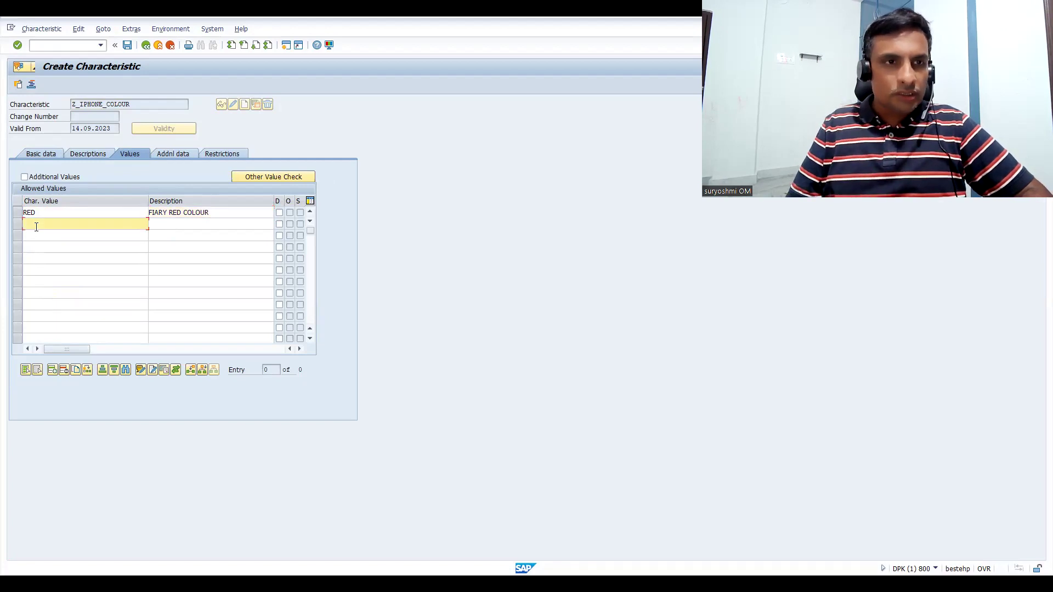
type("BLUE")
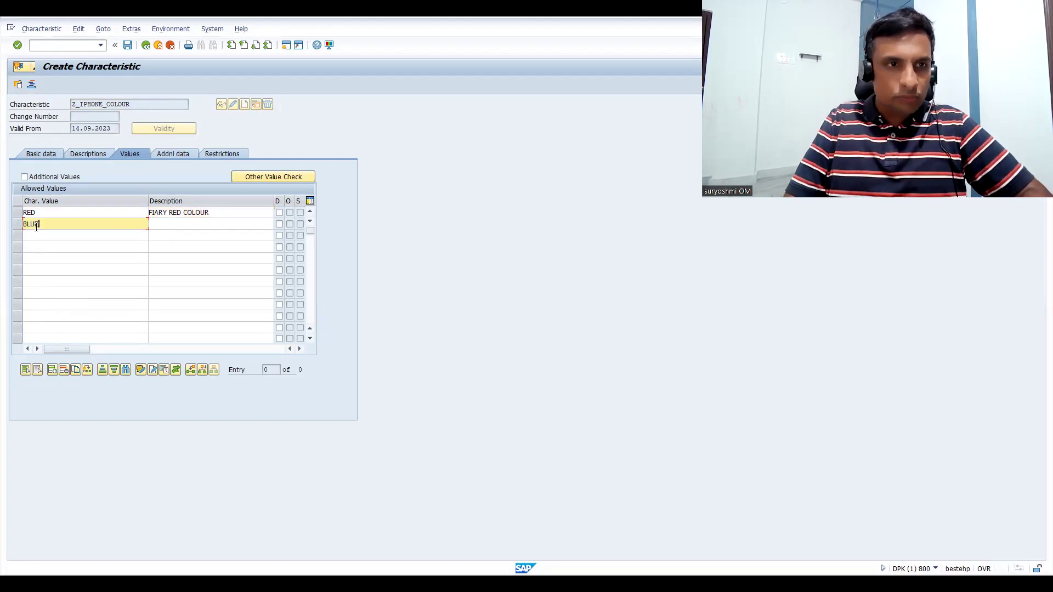
key("Tab")
type("OCEA")
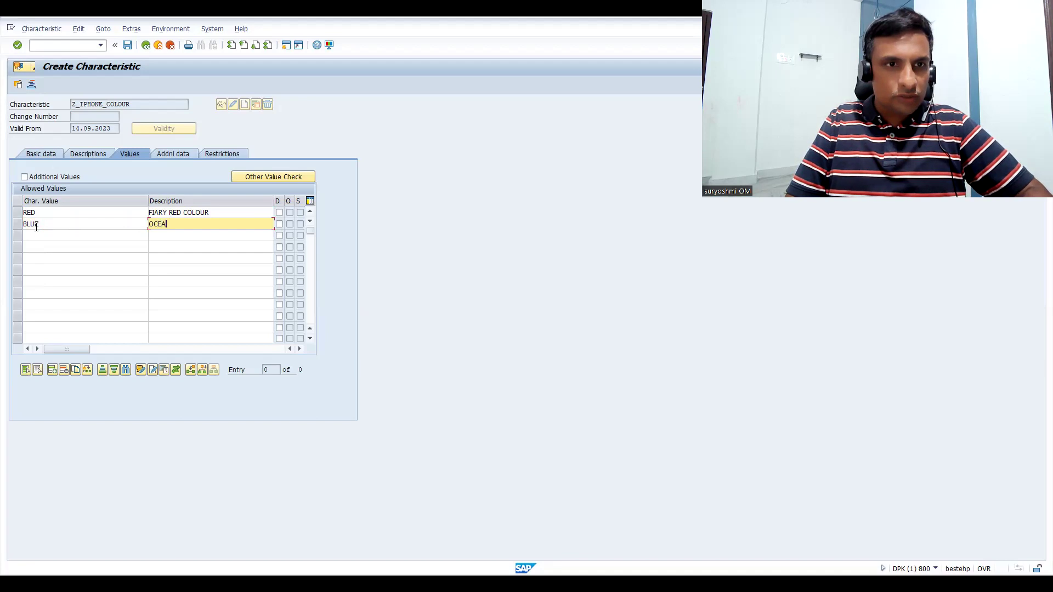
type("N BLUE")
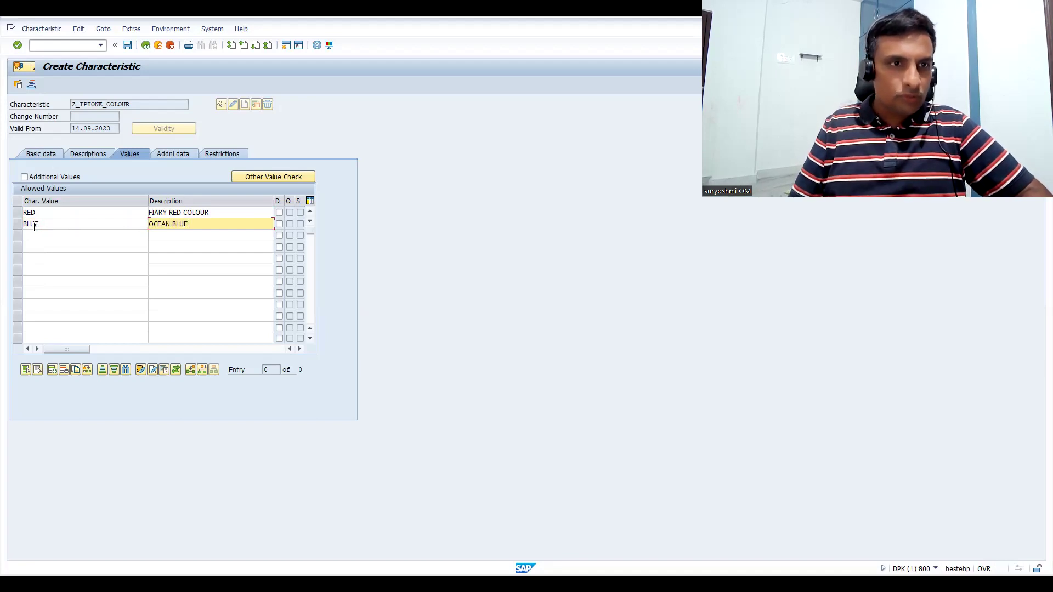
- Add WHITE ('PERAL WHILE') and GREEN ('GARDEN GREEN'), then save Z_IPHONE_COLOUR
left_click(35, 236)
type("WHITE")
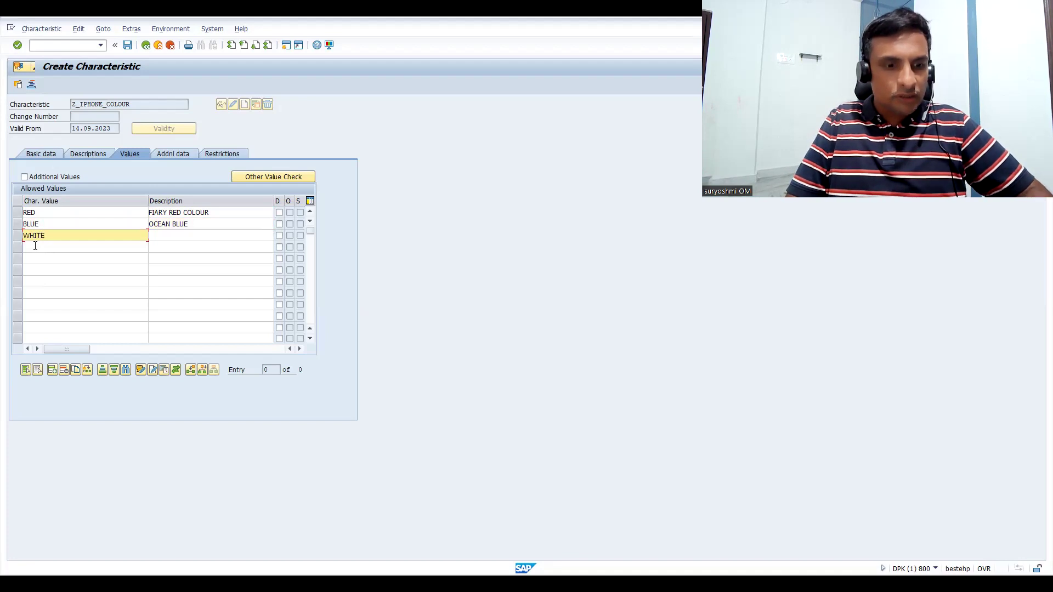
key("Tab")
type("PERAL WHILE")
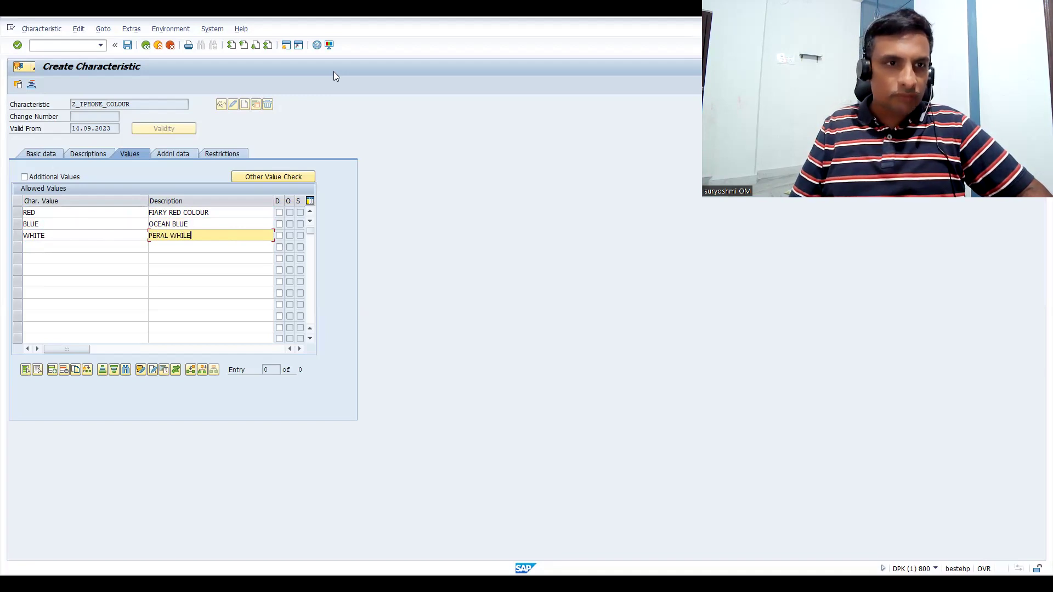
key("Return")
left_click(88, 246)
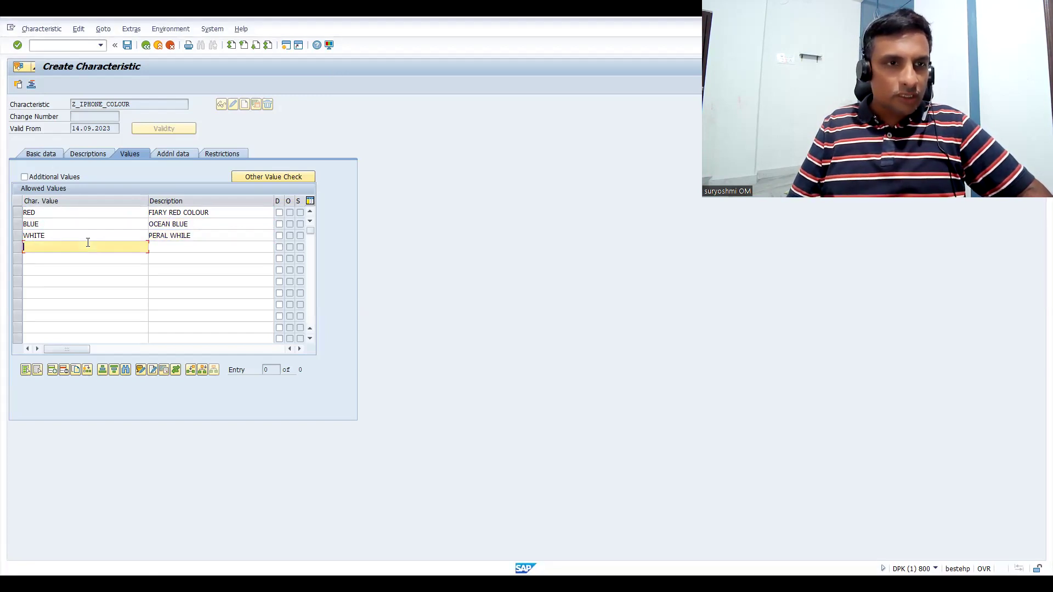
type("GR")
type("N")
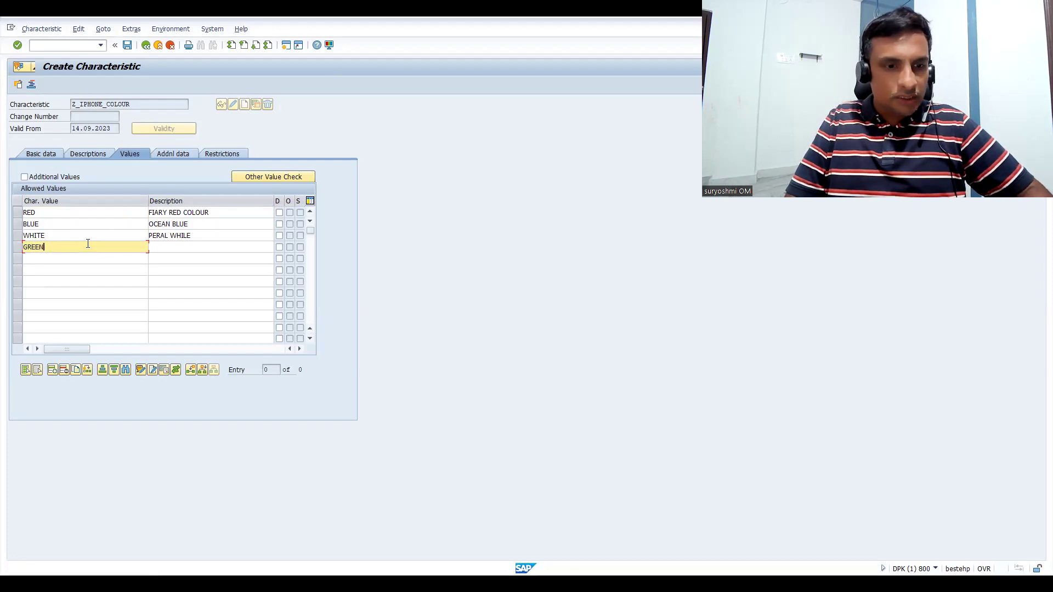
key("Tab")
type("GA")
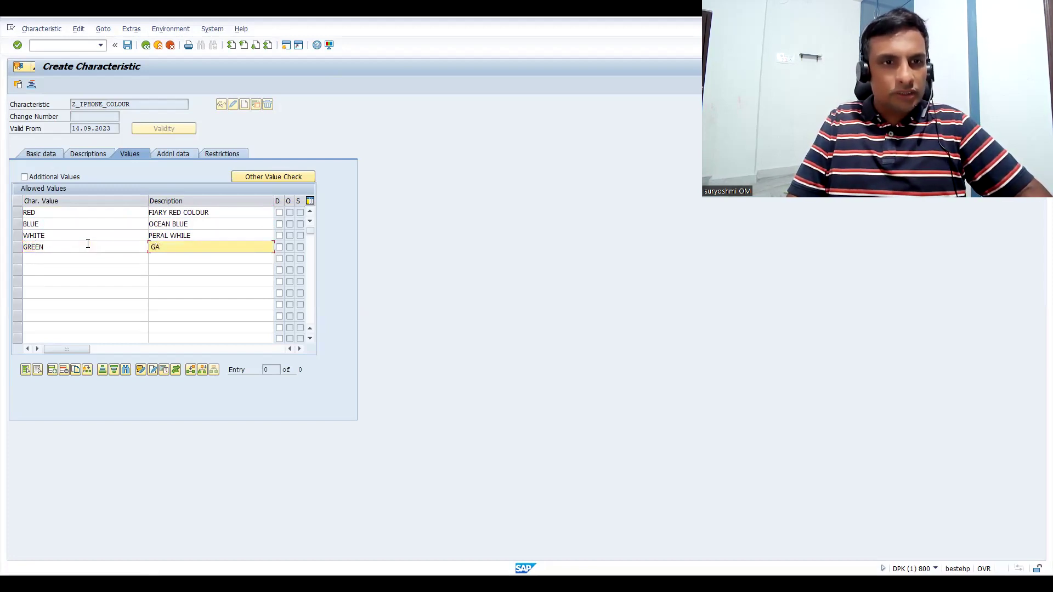
type("RDEN GR")
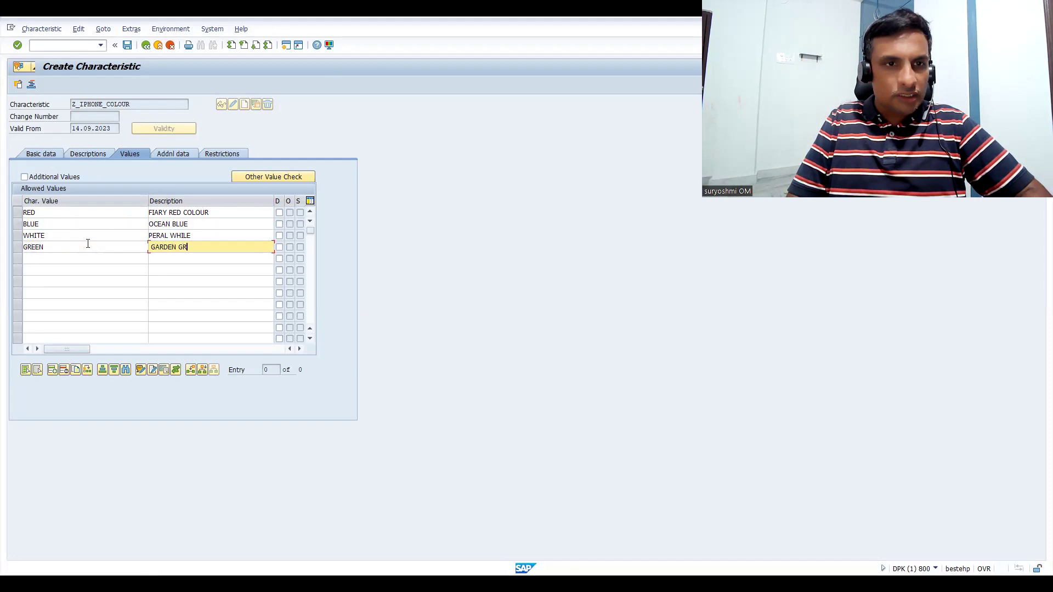
type("EEN")
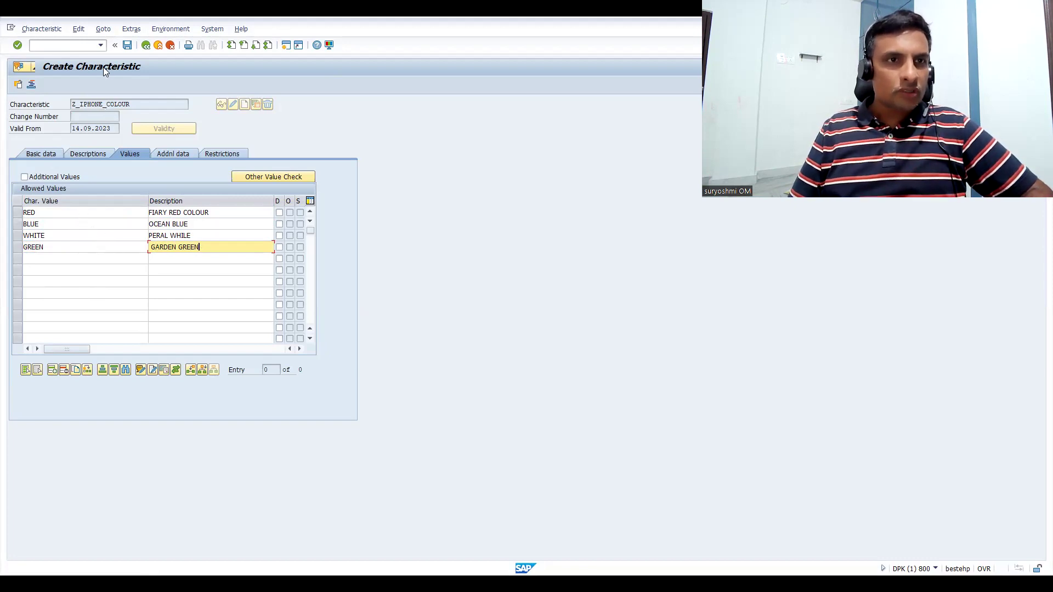
key("ctrl+s")
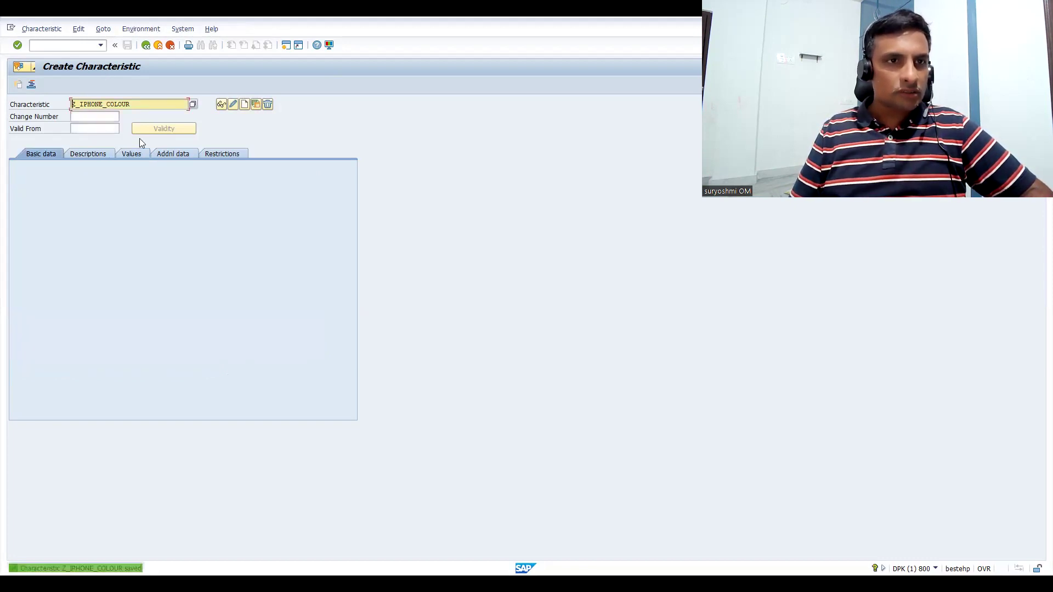
- Select the Z_IPHONE_COLOUR name and switch to the CHAR VALUES notes
left_click_drag(136, 104, 62, 109)
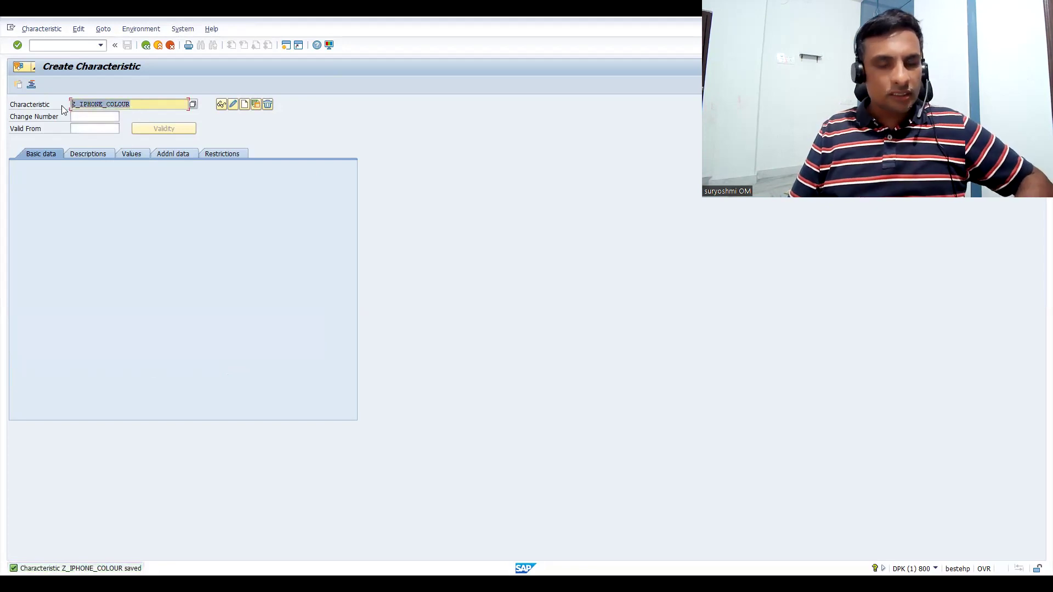
left_click(61, 105)
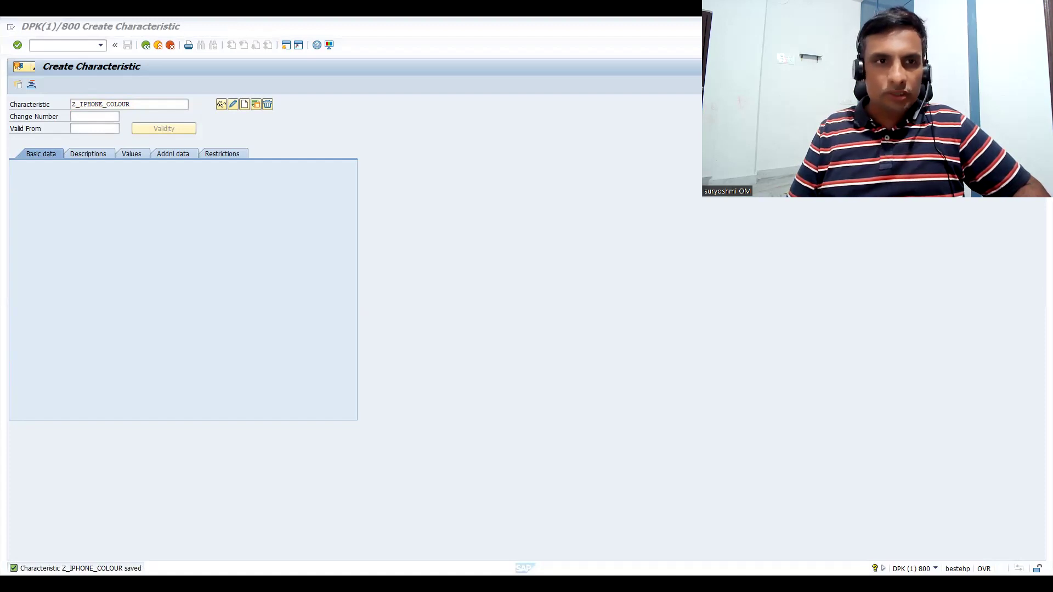
key("alt+Tab")
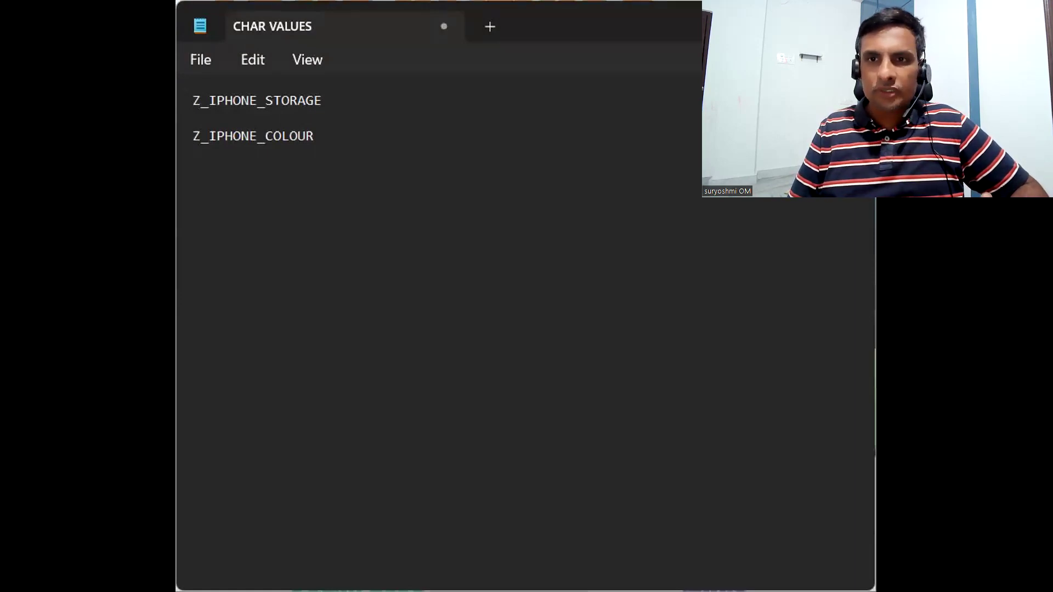
- Check the iPhone characteristics slide, then enter Z_IPHONE_RAM as the next characteristic name
key("alt+Tab")
key("alt+Tab")
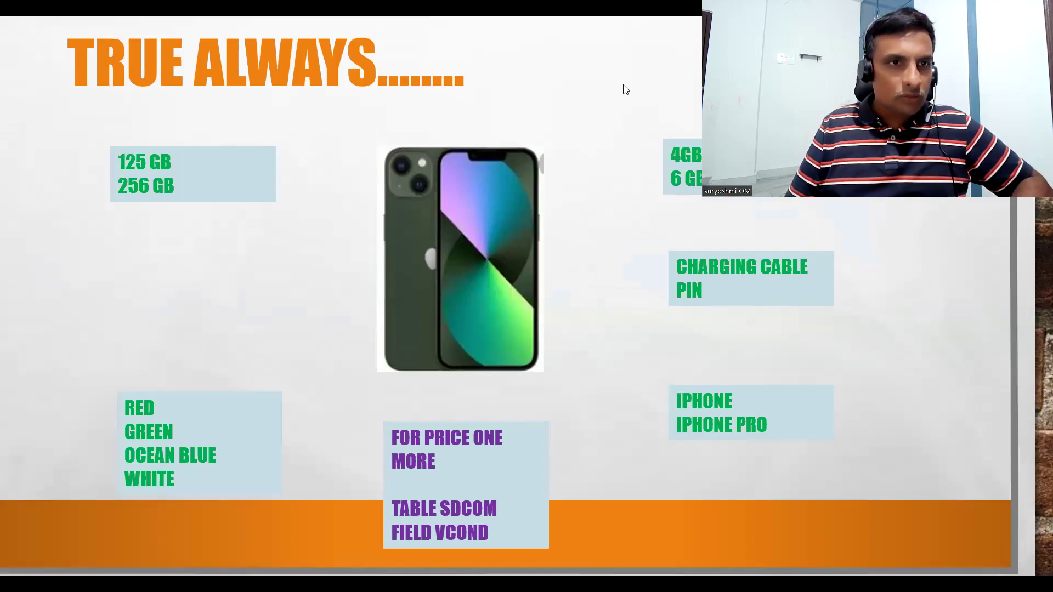
key("alt+Tab")
type("RAM")
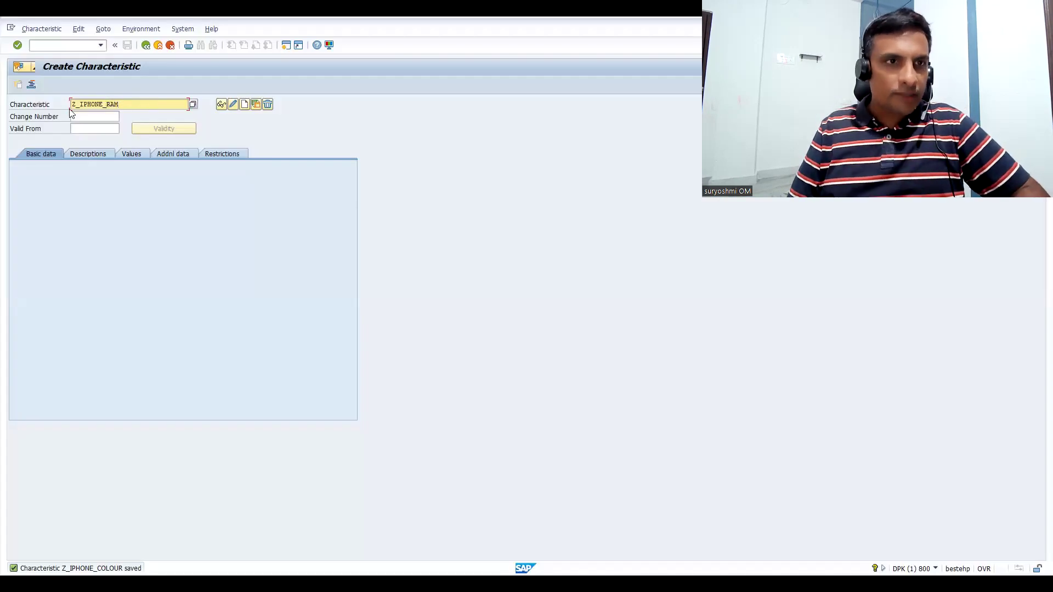
- Create Z_IPHONE_RAM with the description SPEED OF IPHONE
left_click(243, 105)
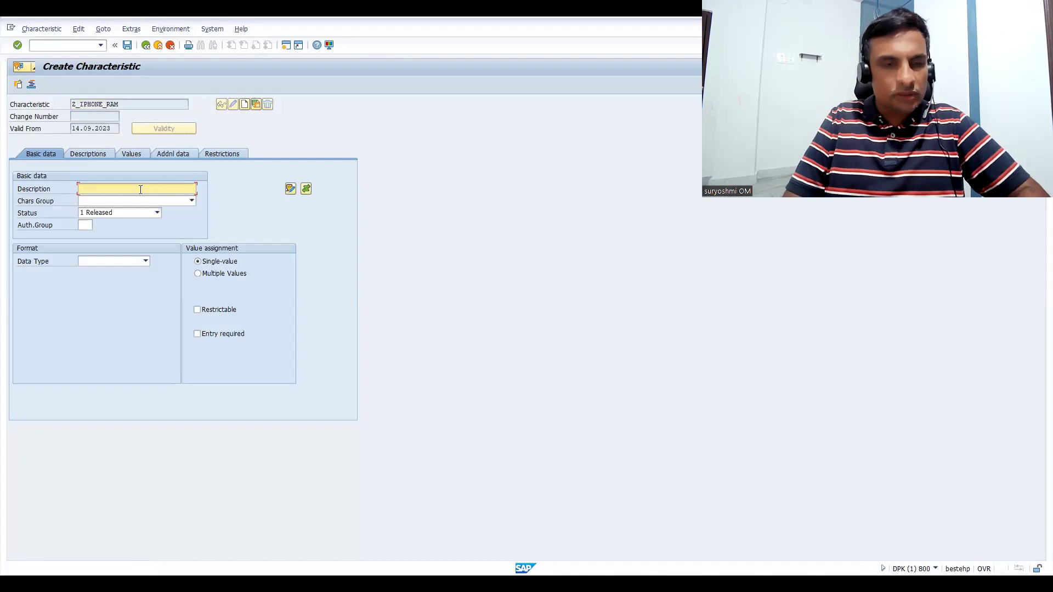
type("SPE")
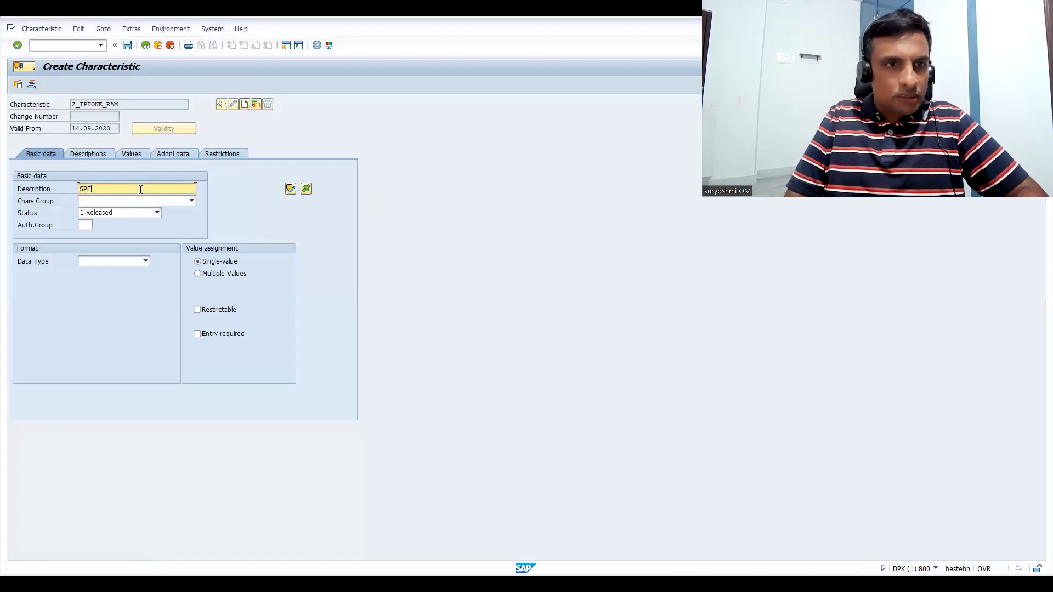
type("ED OF IPHONE")
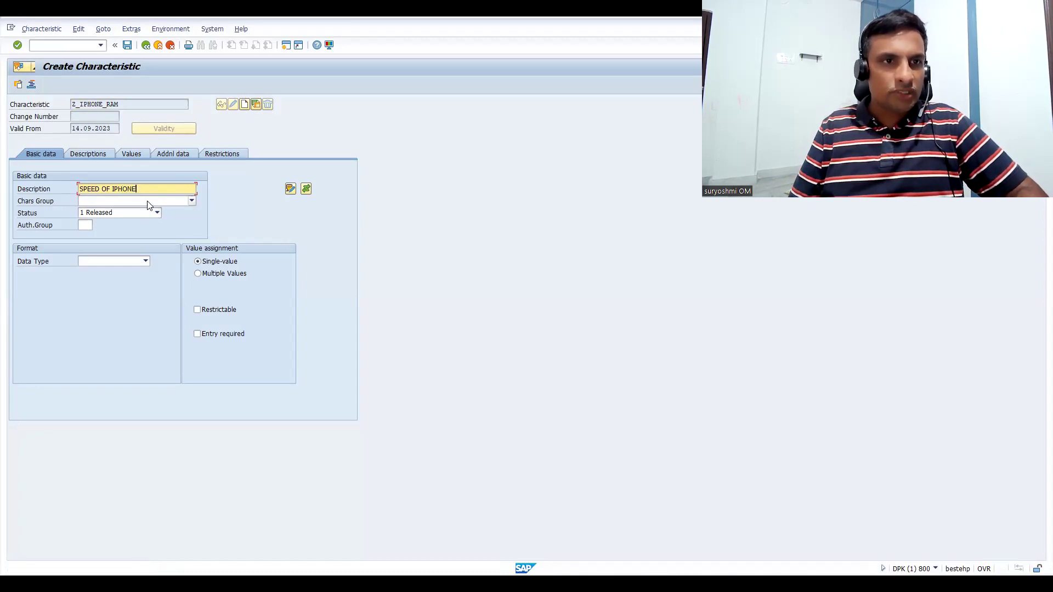
- Set CHAR data type with 10 characters, make entry required, and view its descriptions
left_click(100, 262)
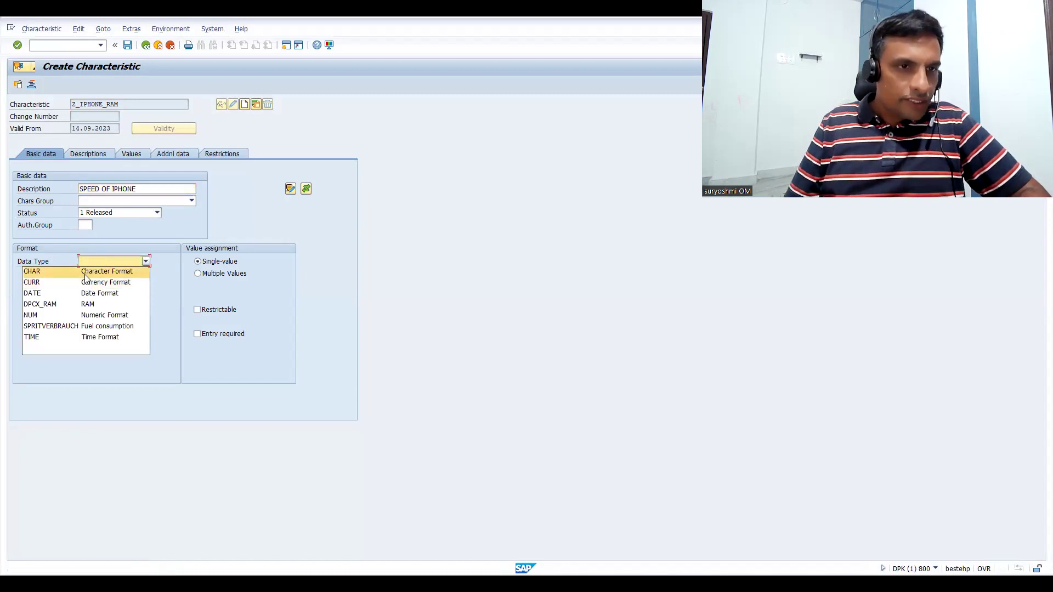
left_click(85, 272)
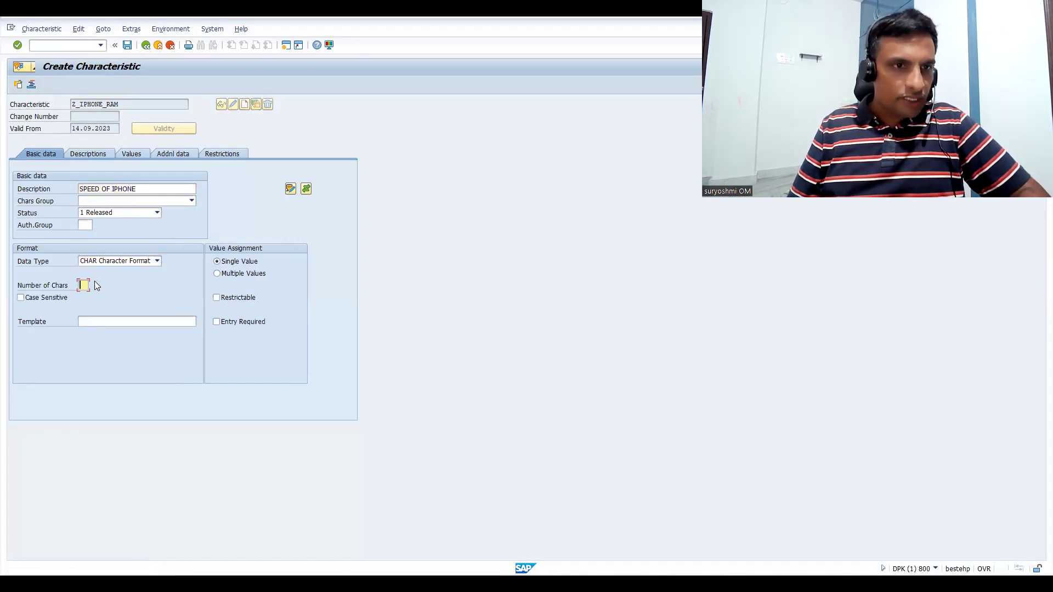
type("10")
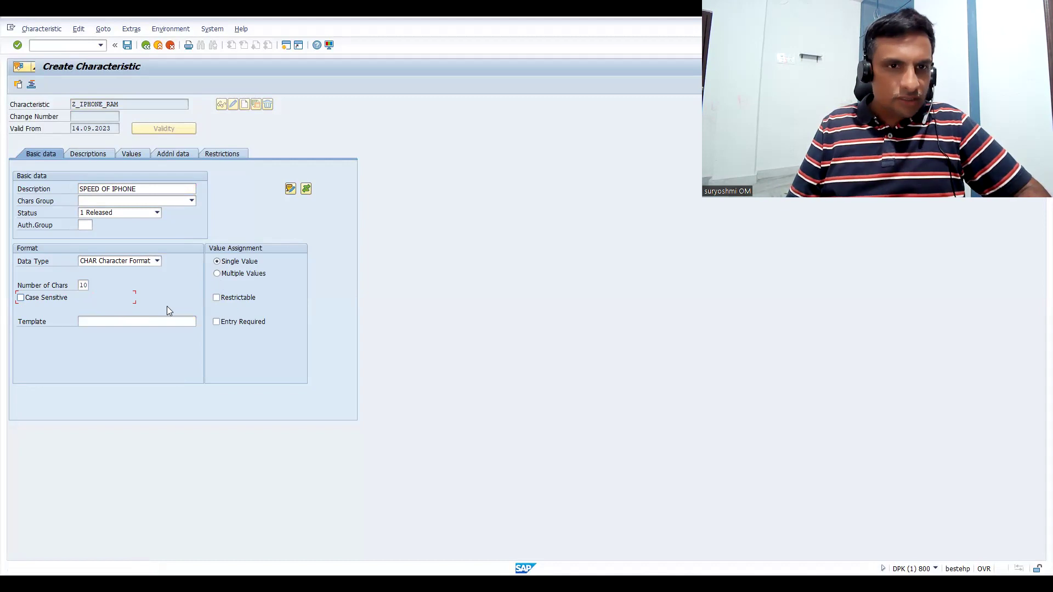
left_click(216, 321)
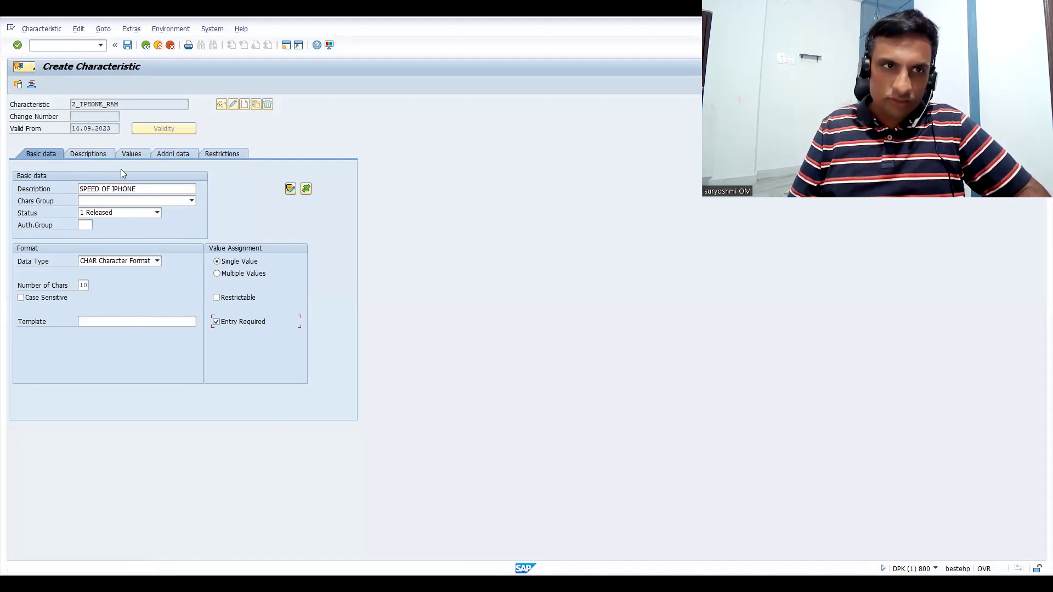
left_click(81, 154)
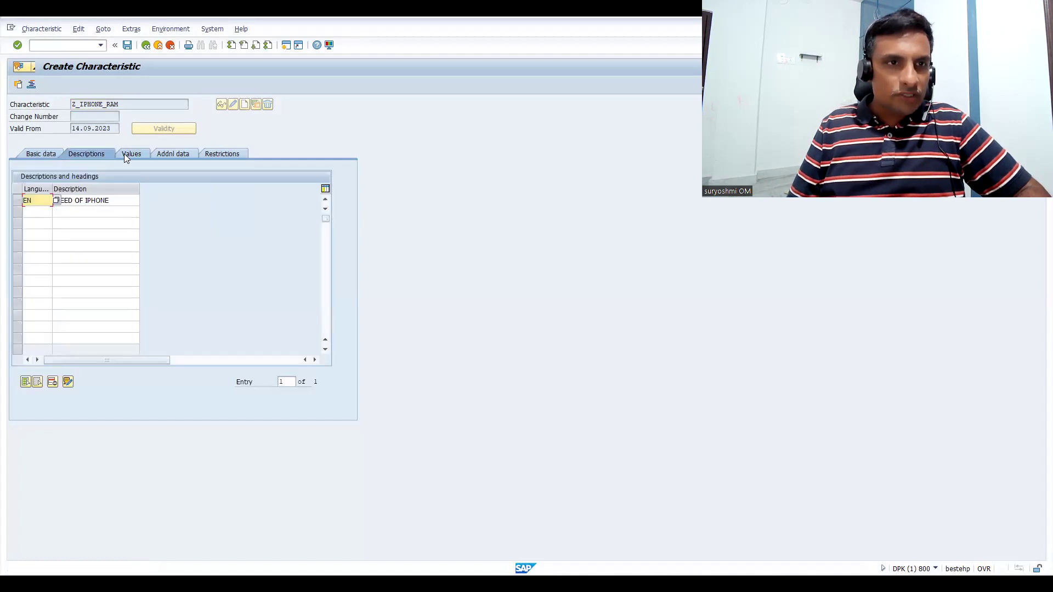
- Add the first allowed value 4GB with description FOUR GB
left_click(124, 153)
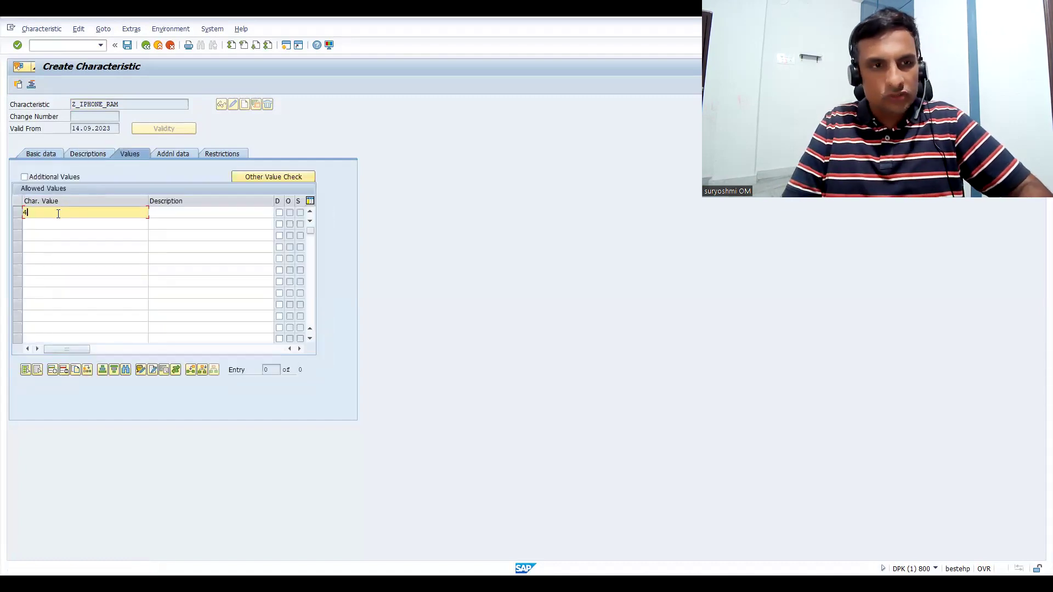
type("GB")
key("Tab")
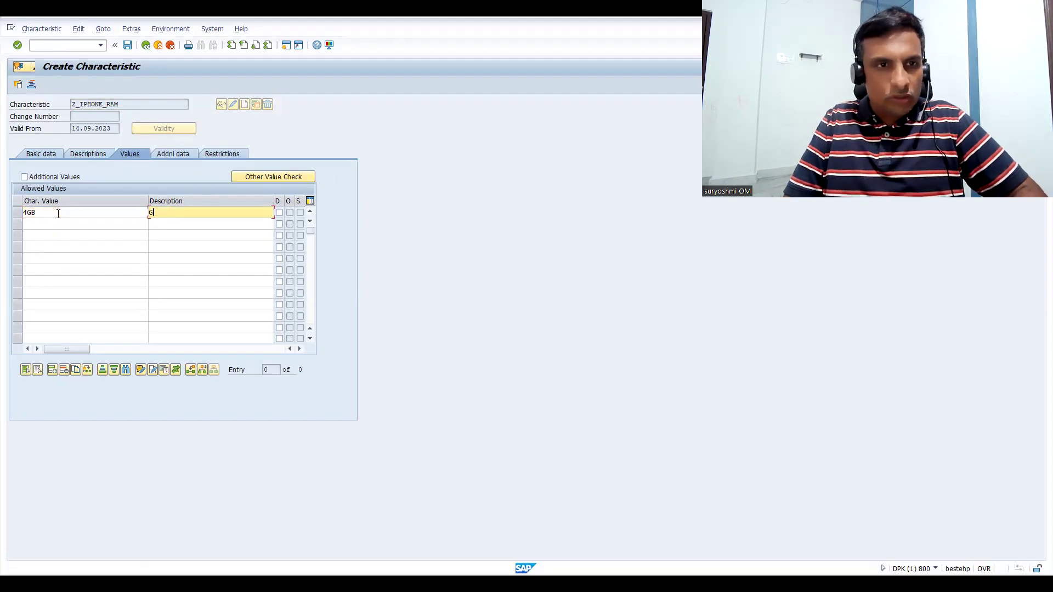
key("BackSpace")
type("FOU")
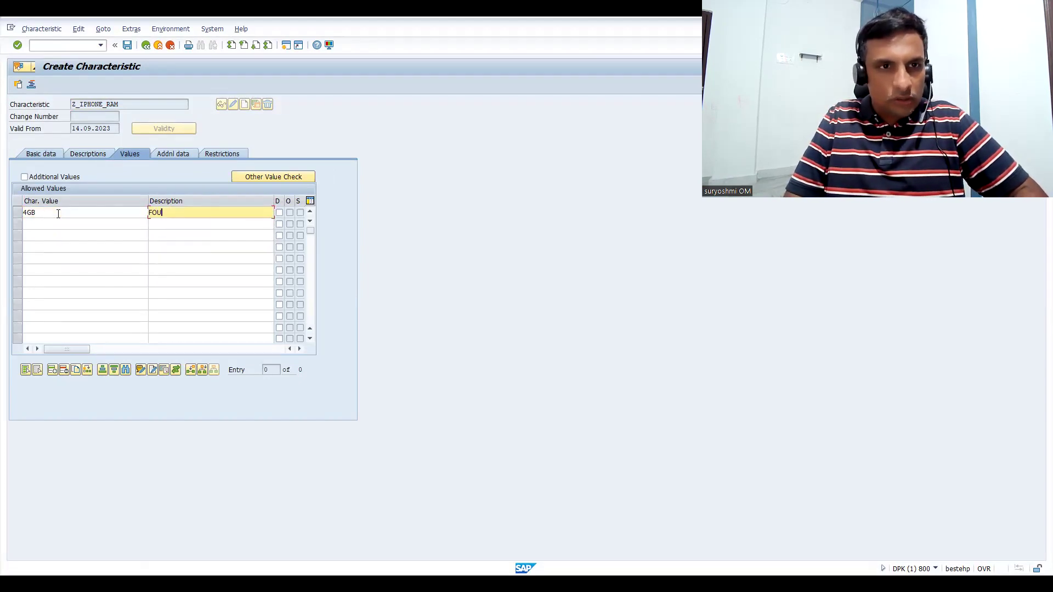
type("R GIGA")
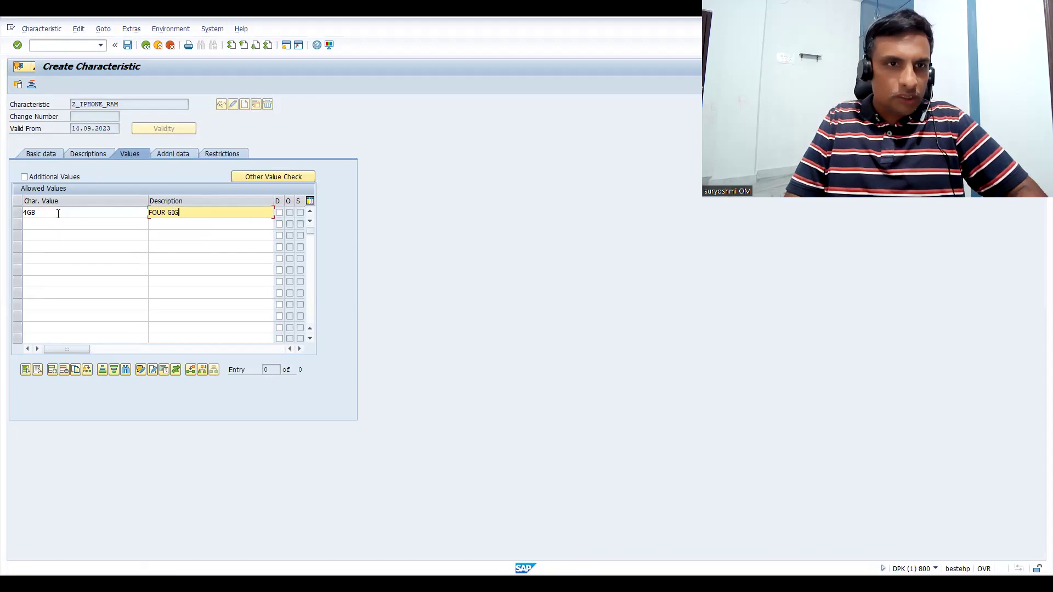
key("BackSpace")
key("BackSpace")
key("BackSpace")
key("BackSpace")
key("BackSpace")
type("GB")
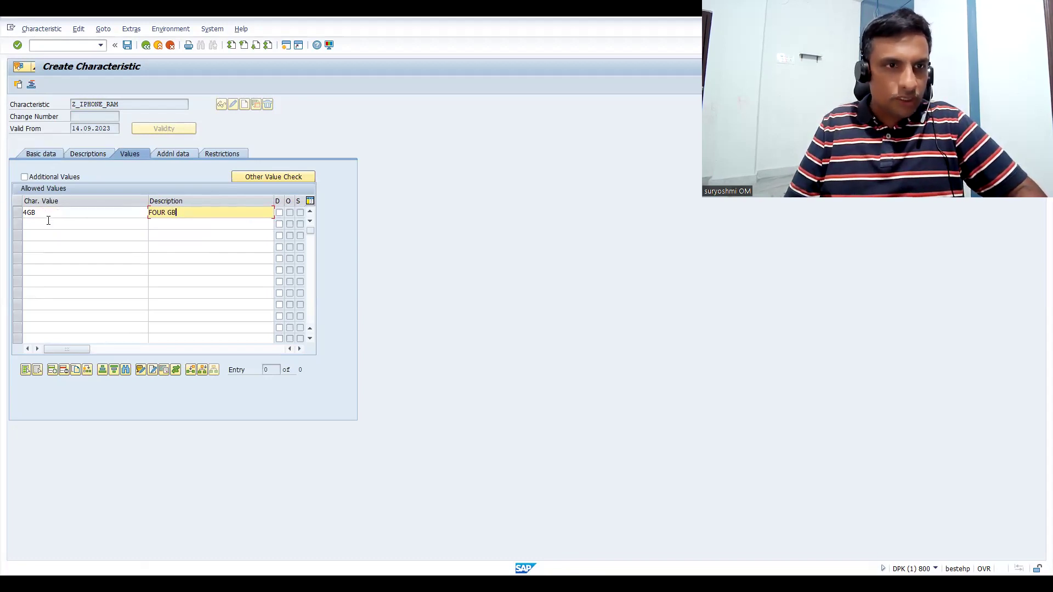
- Add the second allowed value 6B described SIX GB and save Z_IPHONE_RAM
left_click(48, 221)
type("6B")
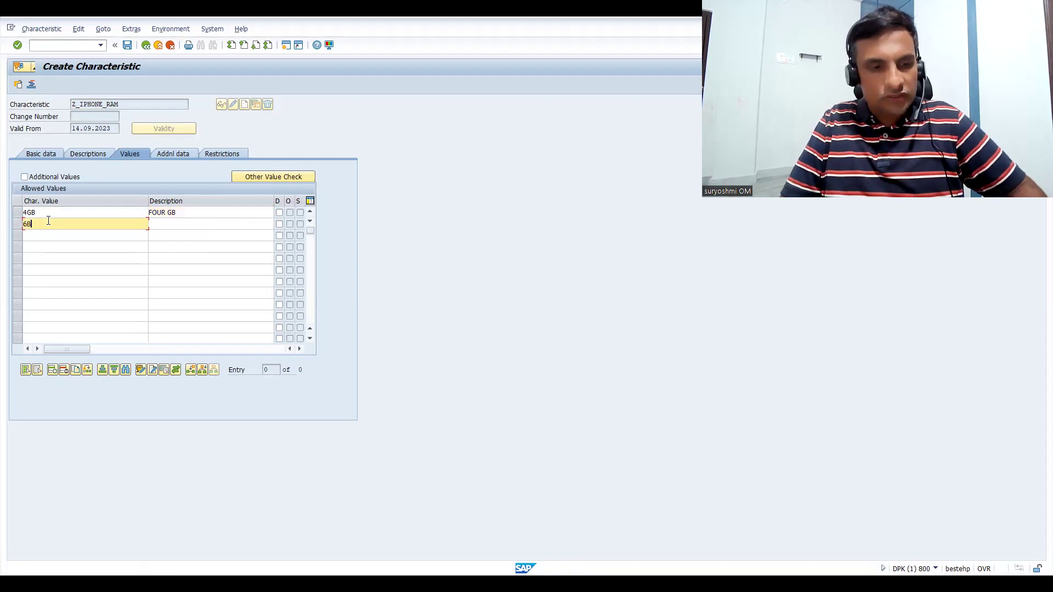
key("Tab")
type("SIX GB")
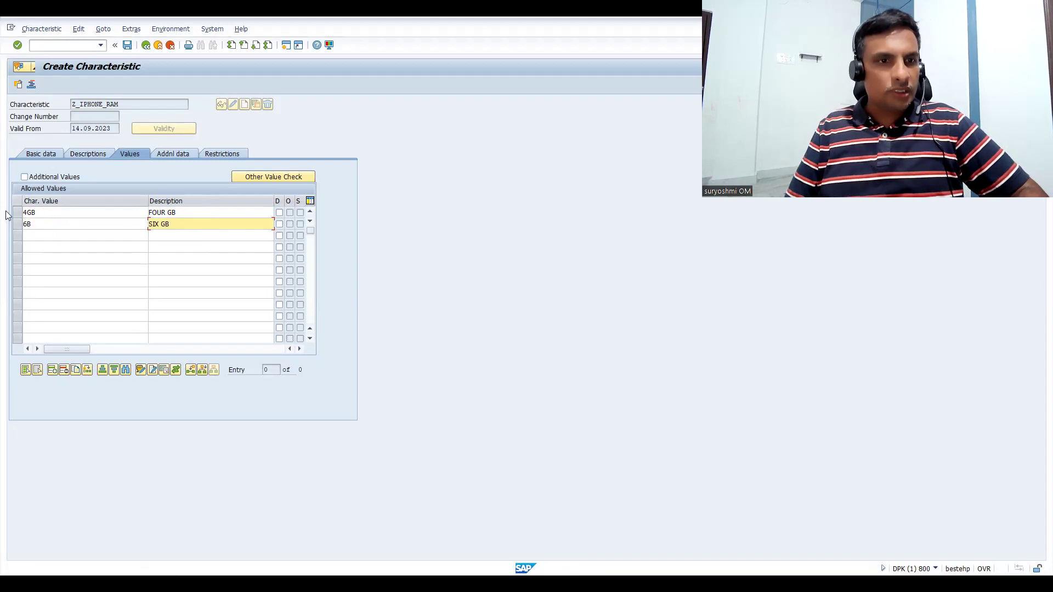
left_click(125, 48)
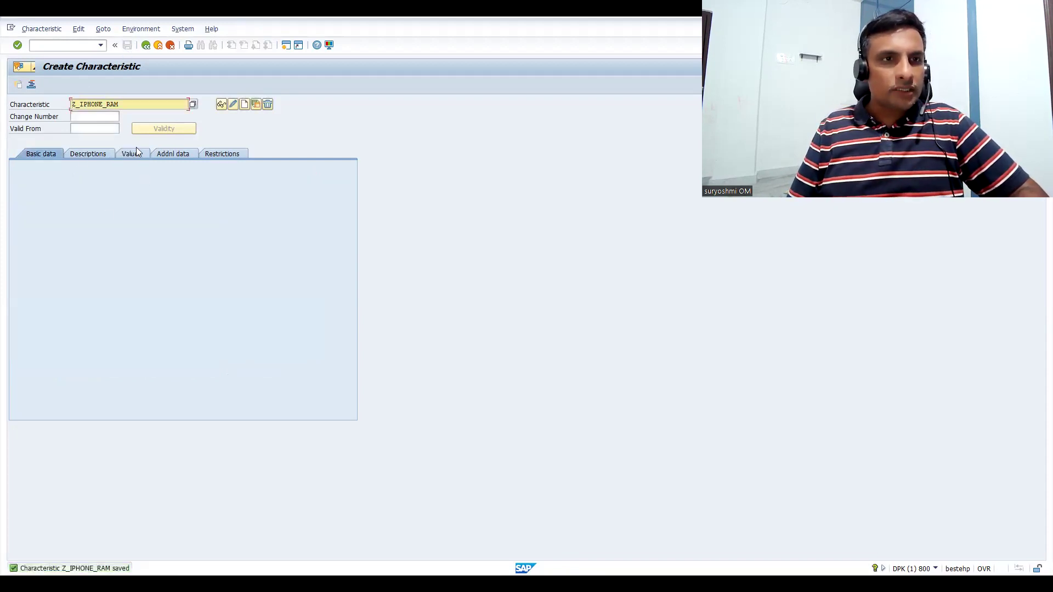
left_click_drag(129, 108, 63, 107)
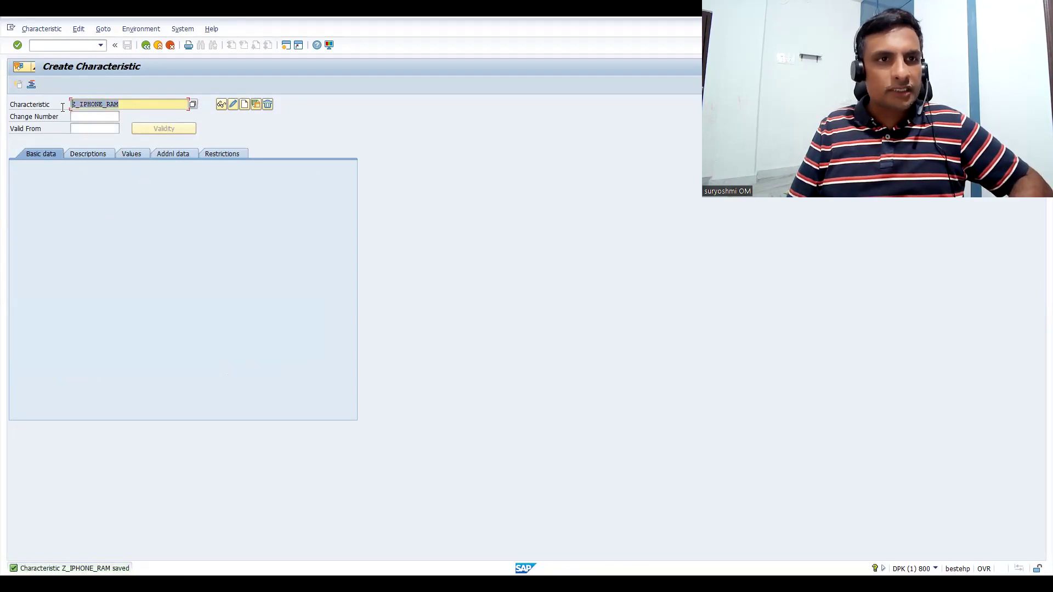
left_click(61, 106)
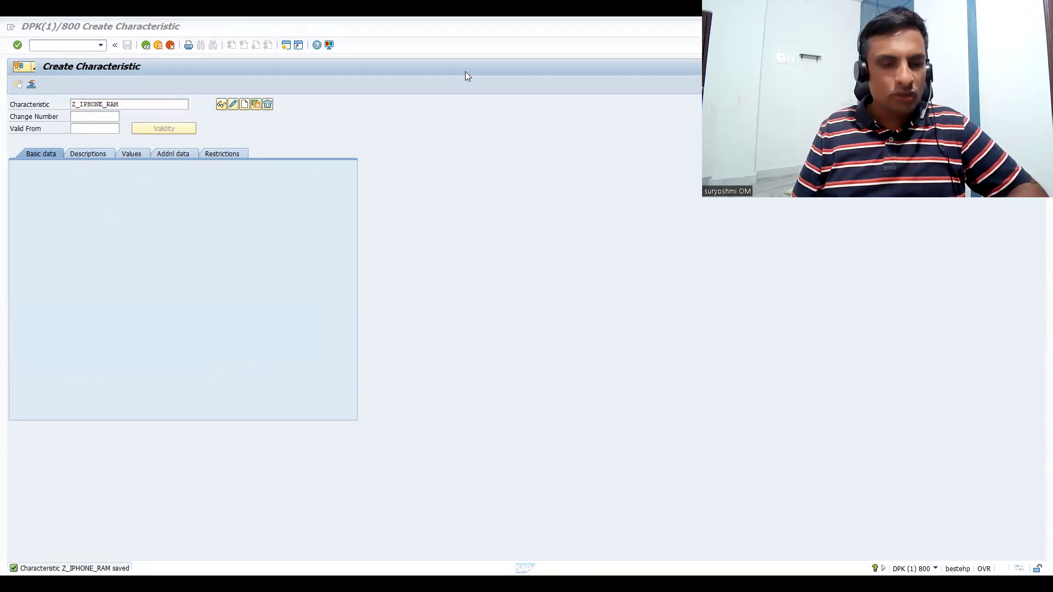
- Review the CHAR VALUES notes and the slide with the TABLE SDCOM FIELD VCOND note
key("alt+Tab")
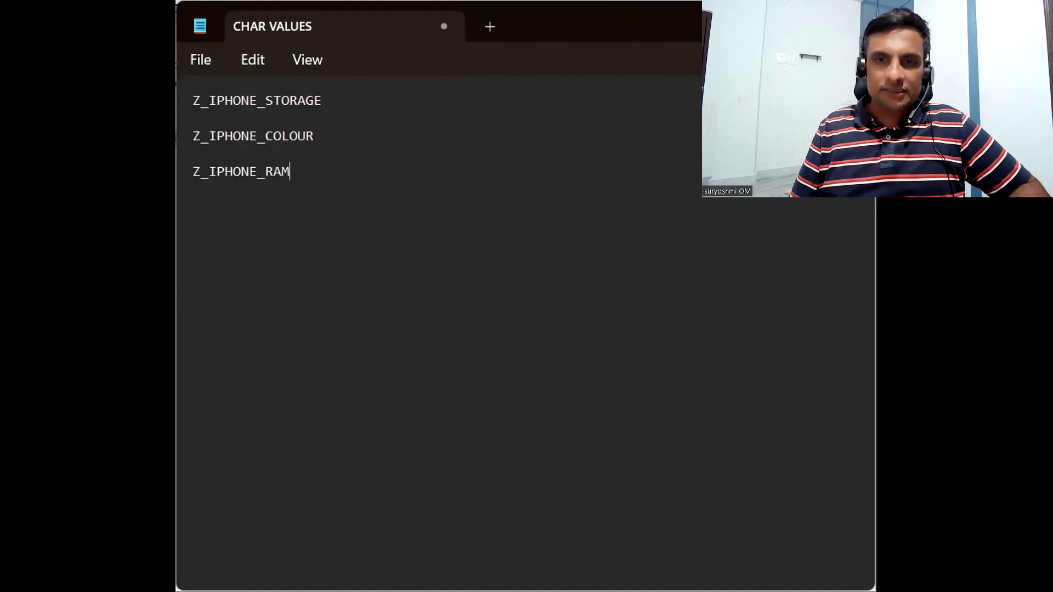
key("alt+Tab")
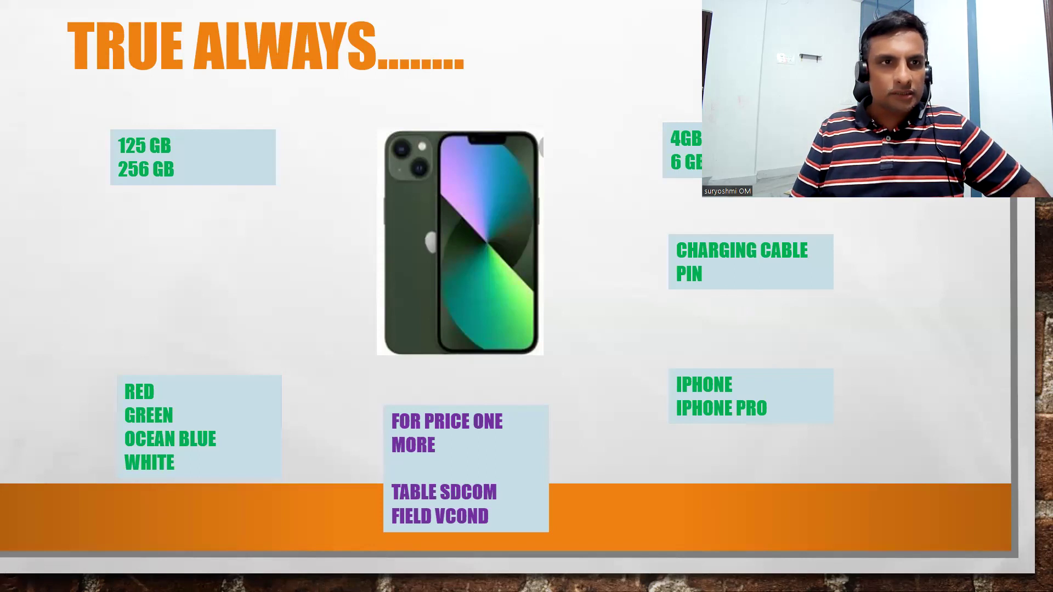
- Create characteristic Z_IPHONE_ACC with the description BOX ACCECSSIORIES
key("alt+Tab")
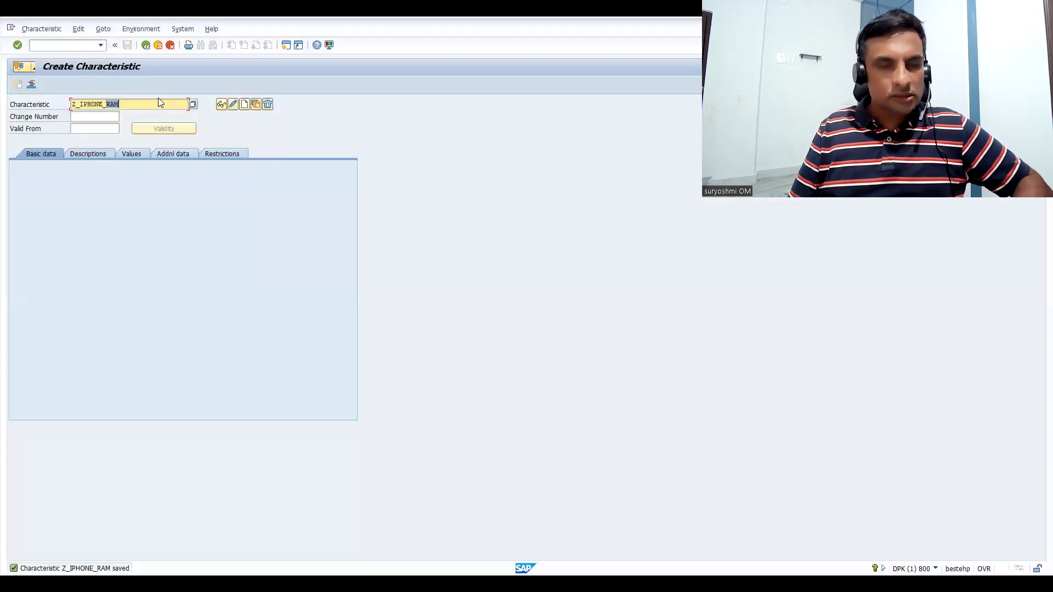
type("ACCEN")
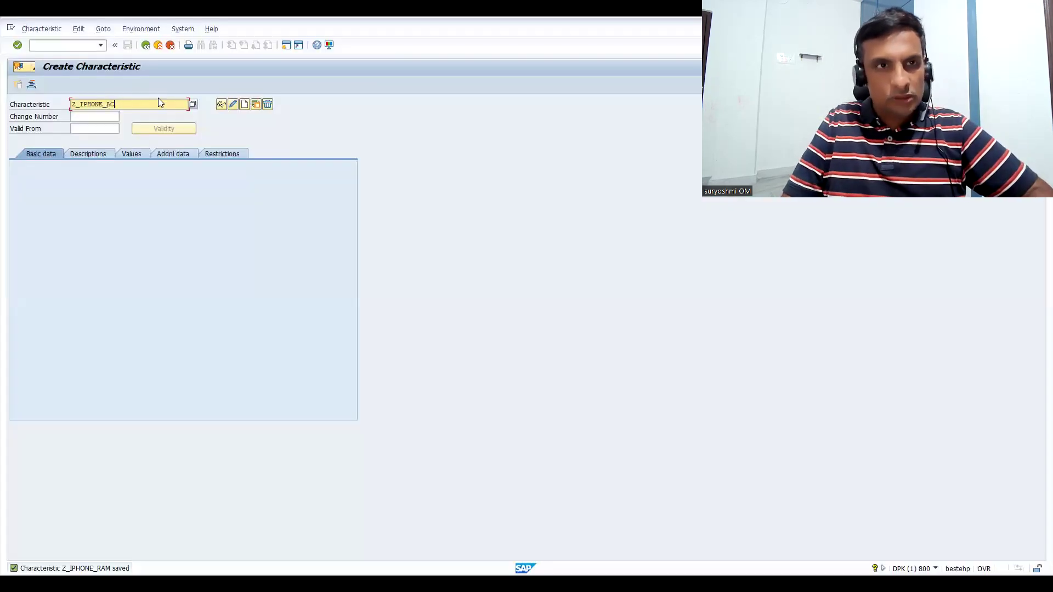
key("BackSpace")
key("BackSpace")
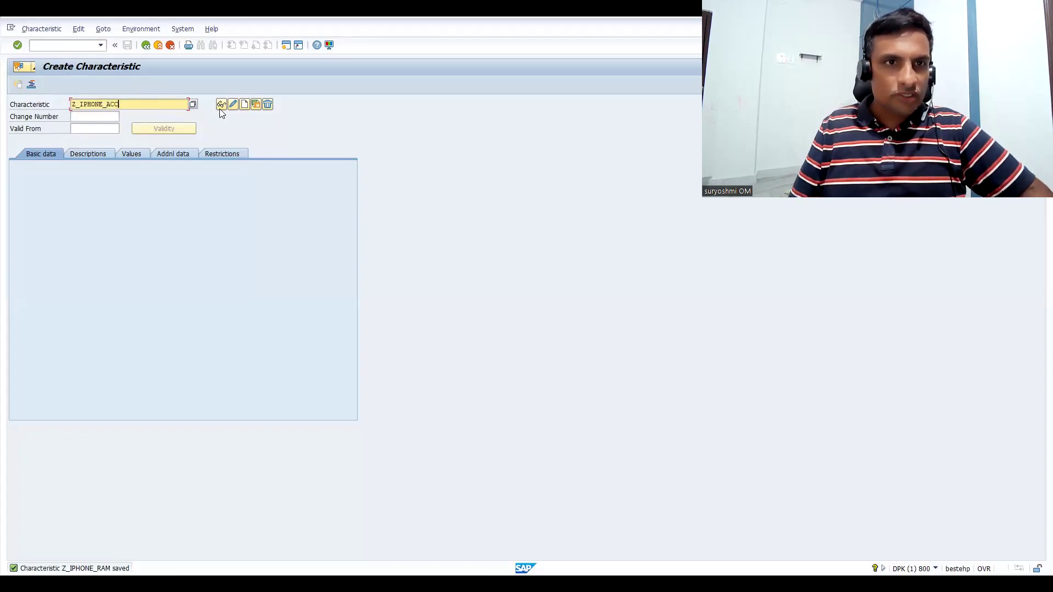
left_click(244, 104)
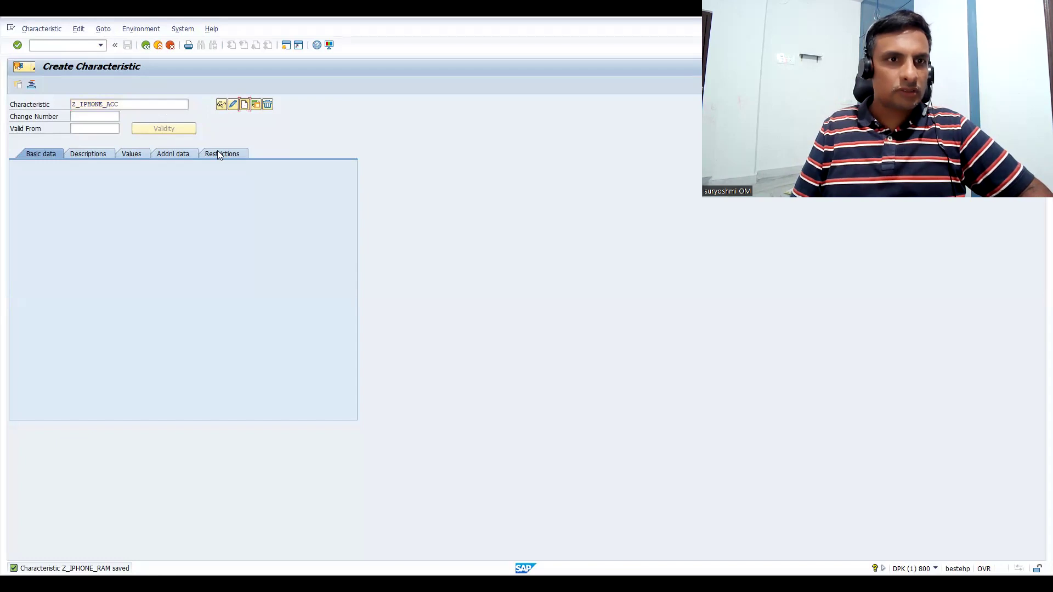
type("B")
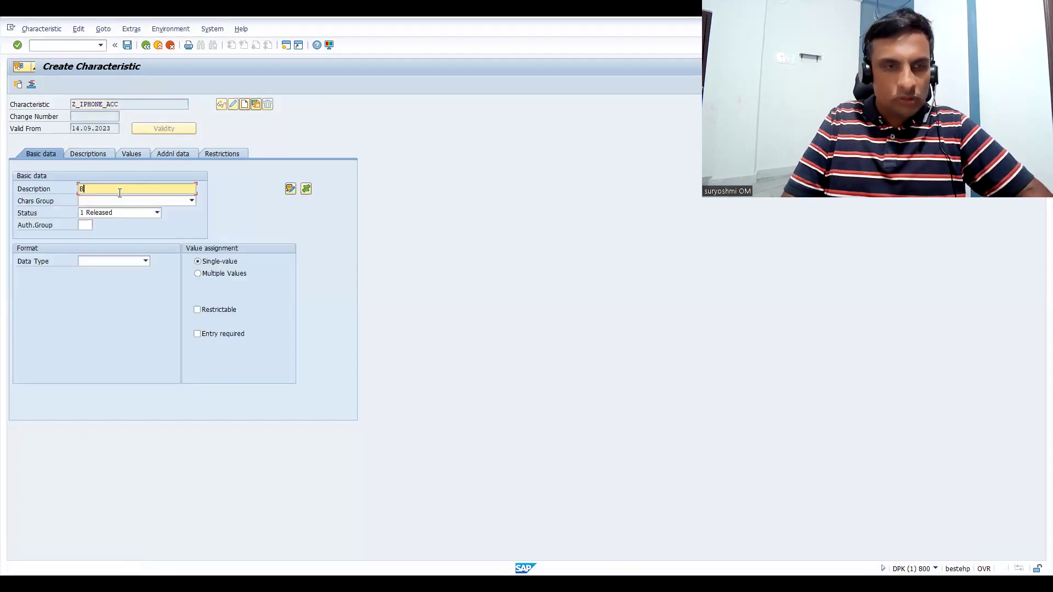
type("OX ACCEN")
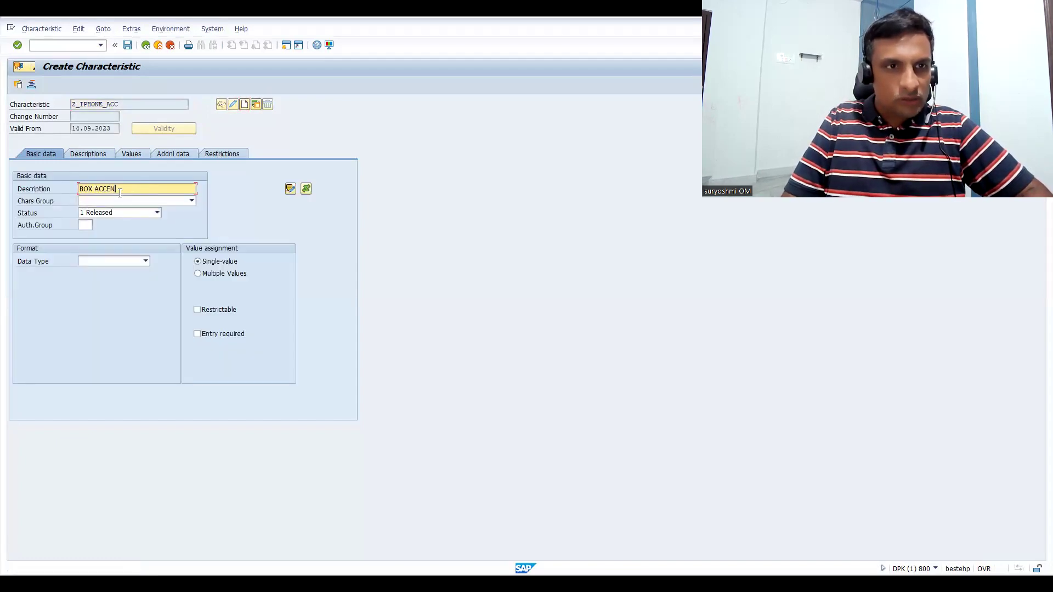
key("BackSpace")
type("CSSIORIE")
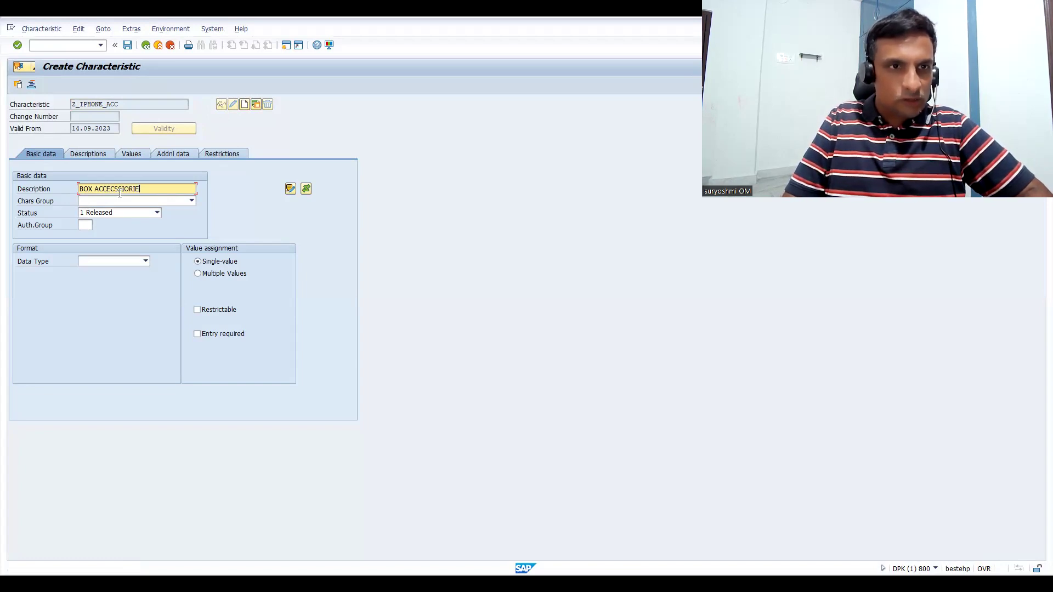
type("SSORIES")
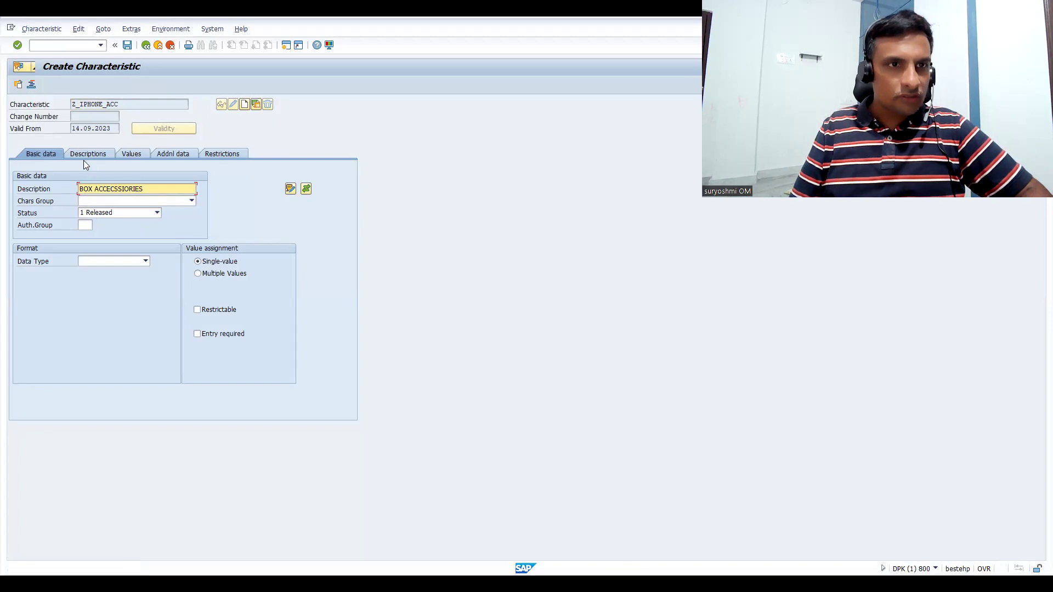
- Set CHAR data type with 23 characters and bring up the allowed values
left_click(110, 261)
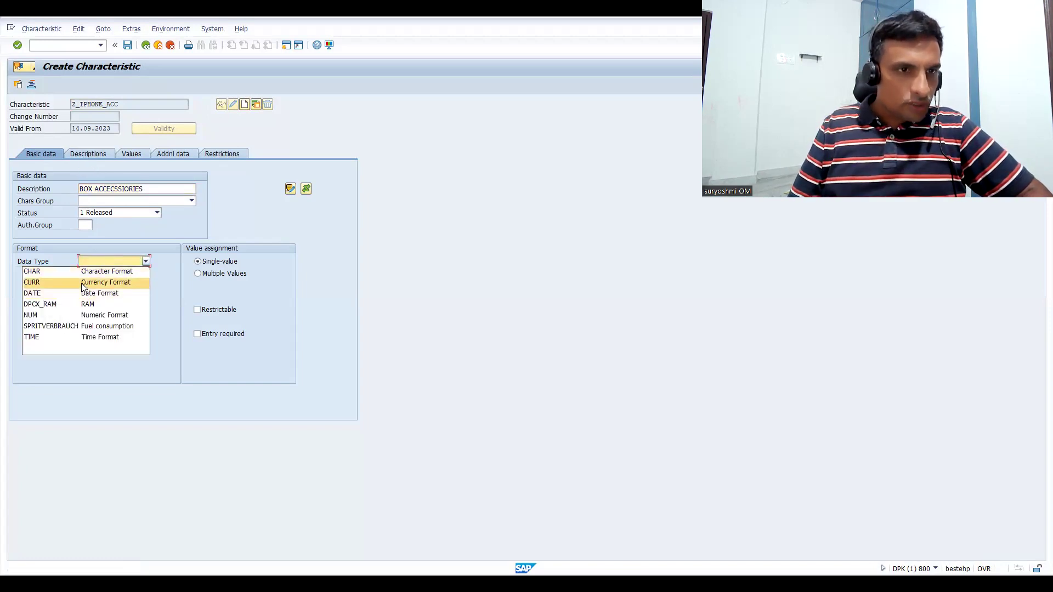
left_click(85, 271)
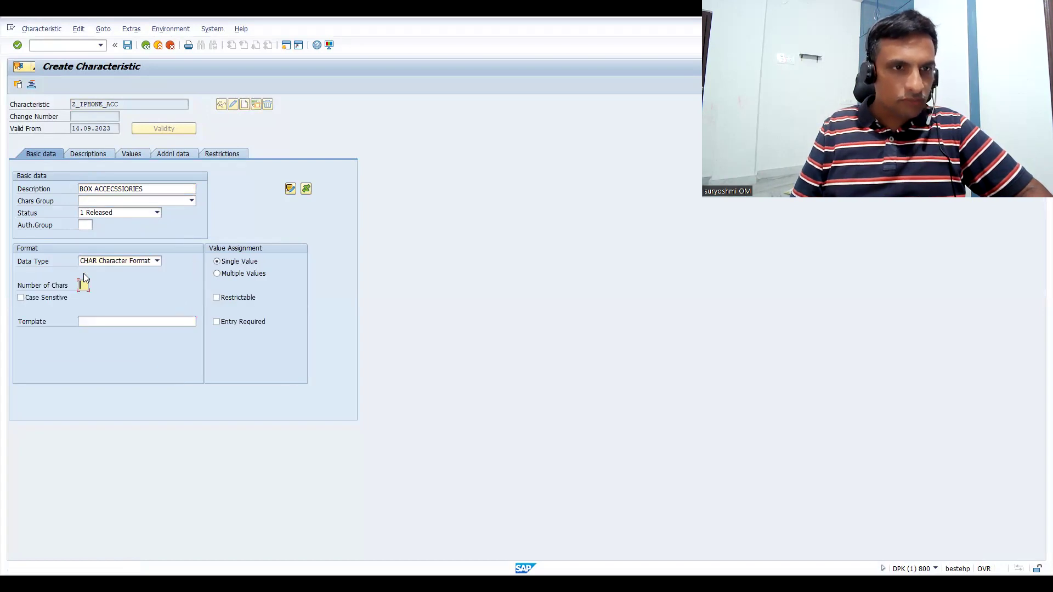
type("2")
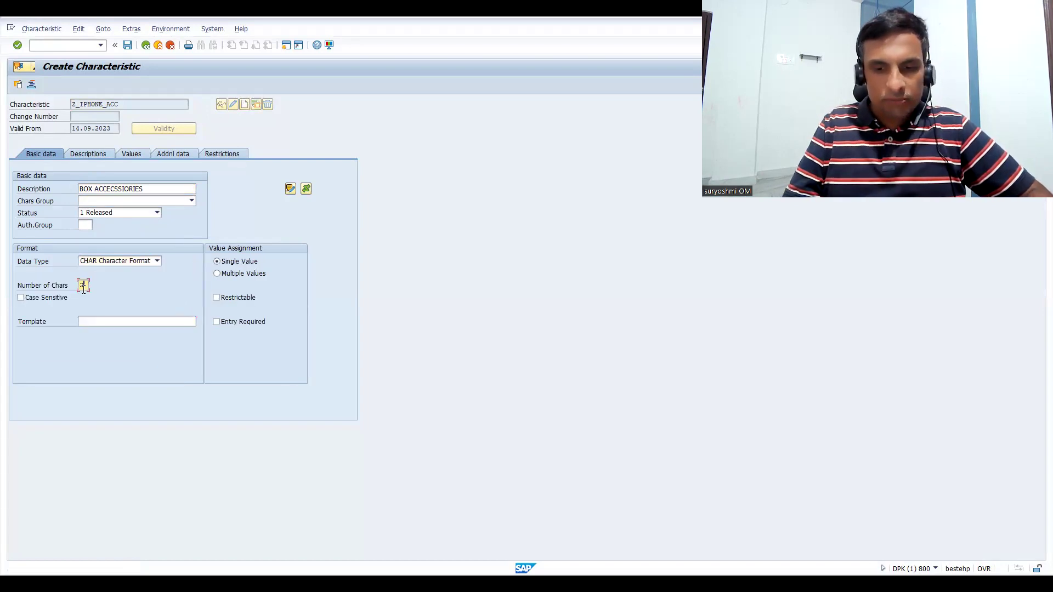
type("3")
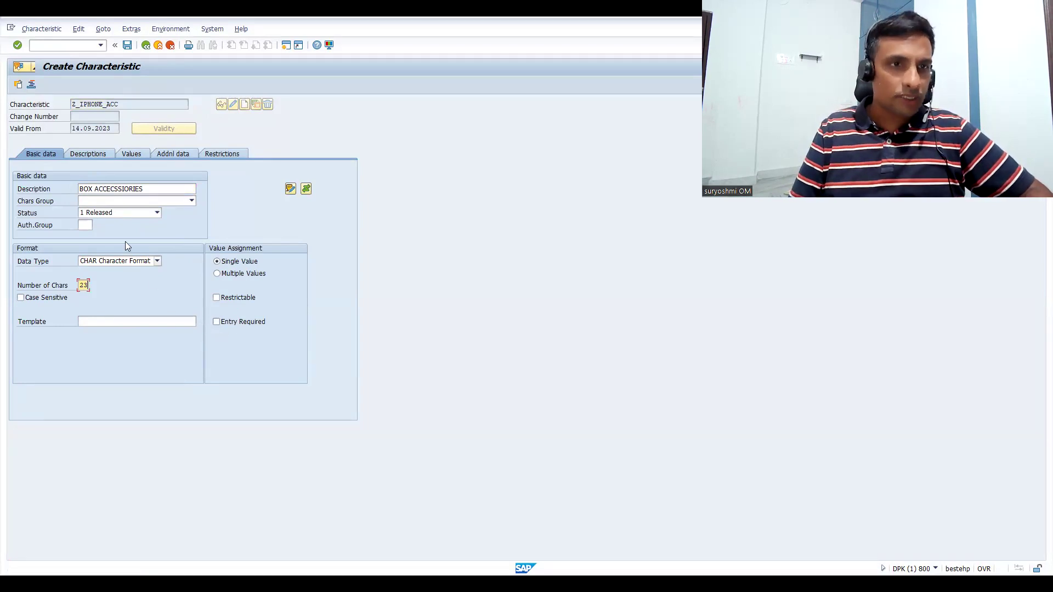
left_click(133, 154)
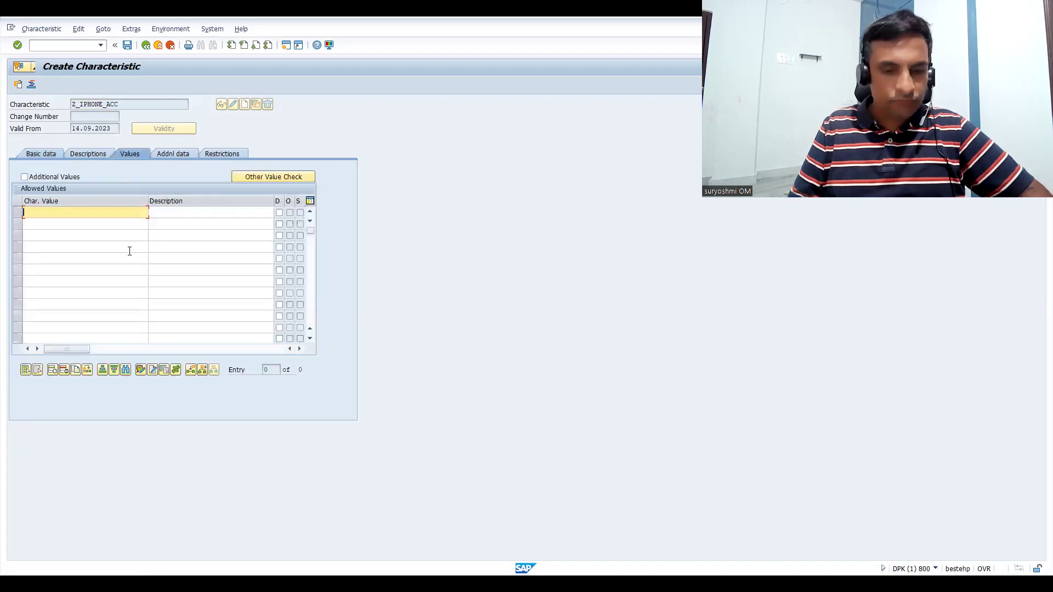
- Enter the first allowed value CCAB with description CHARGER CABLE, checking the slide
type("CHARGER")
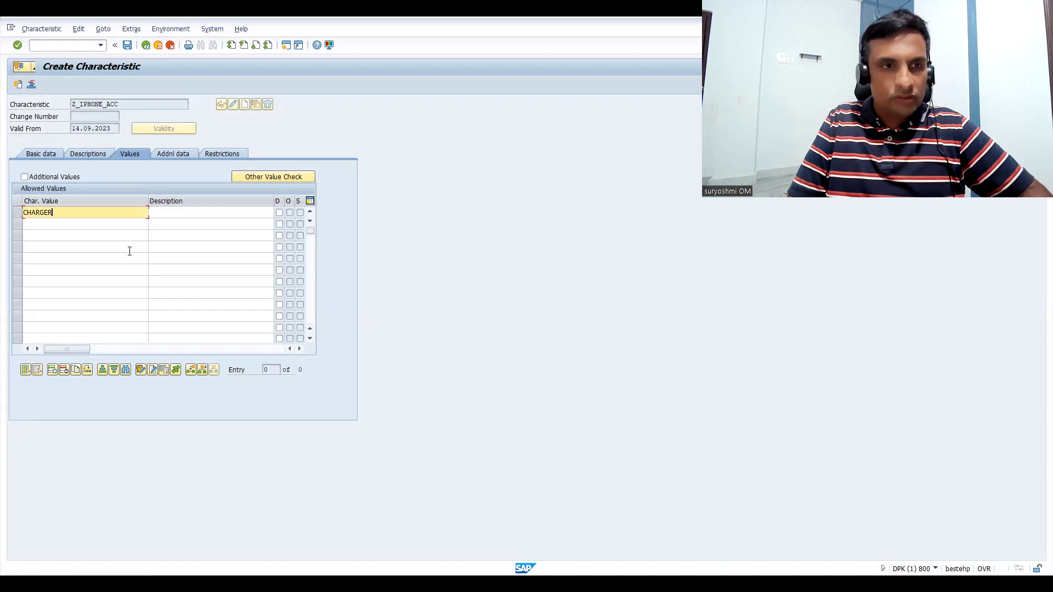
key("BackSpace")
key("BackSpace")
key("BackSpace")
key("BackSpace")
key("BackSpace")
key("BackSpace")
key("BackSpace")
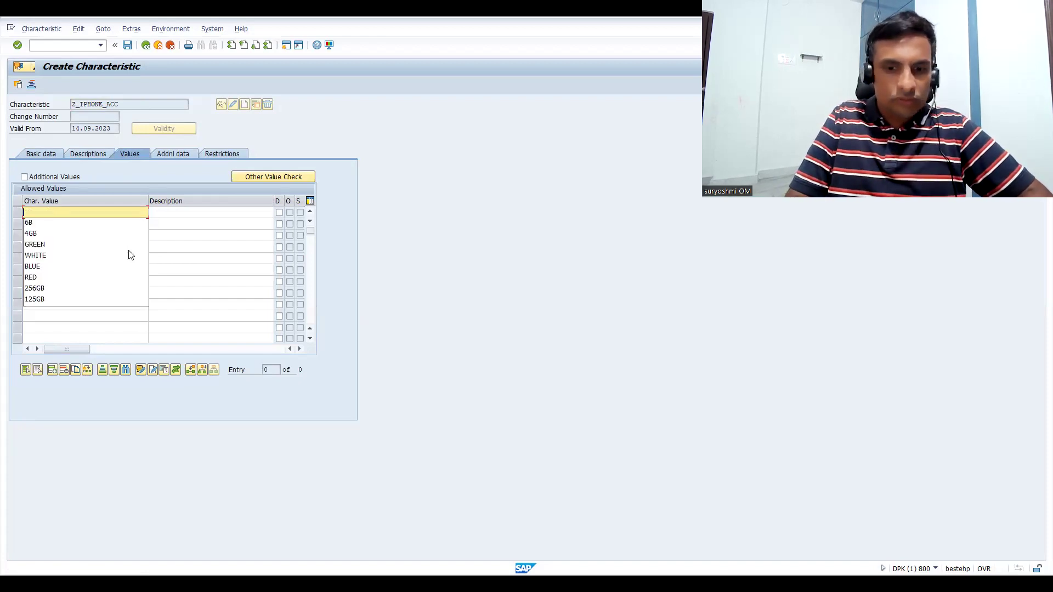
type("U")
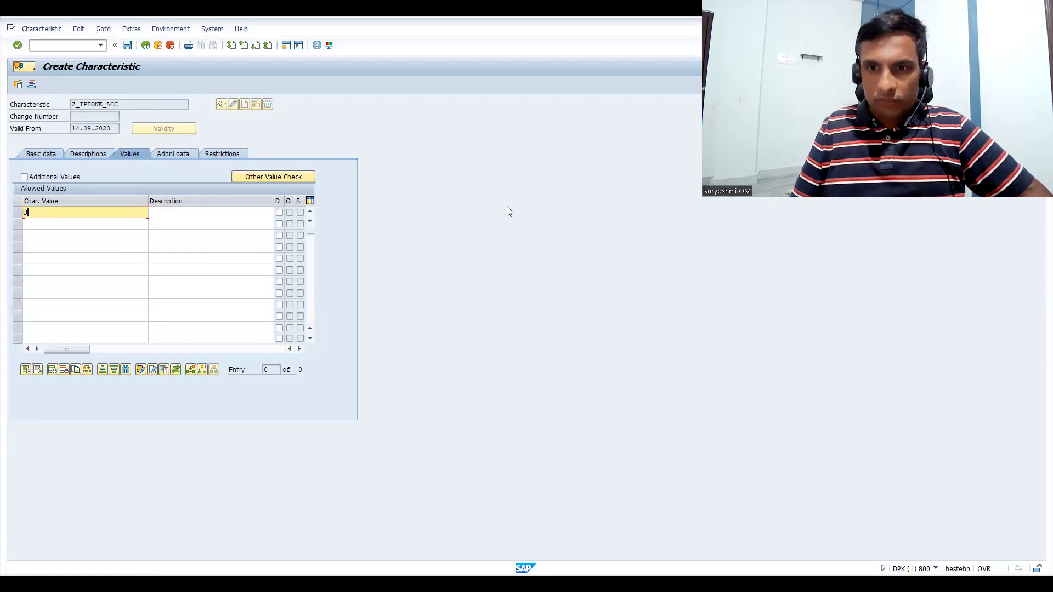
key("alt+Tab")
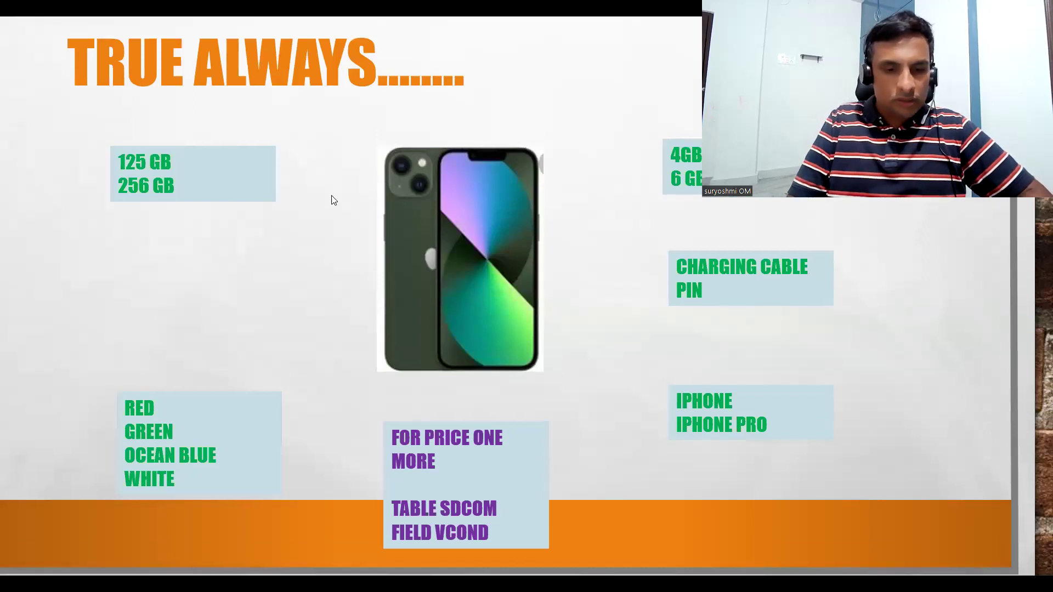
key("alt+Tab")
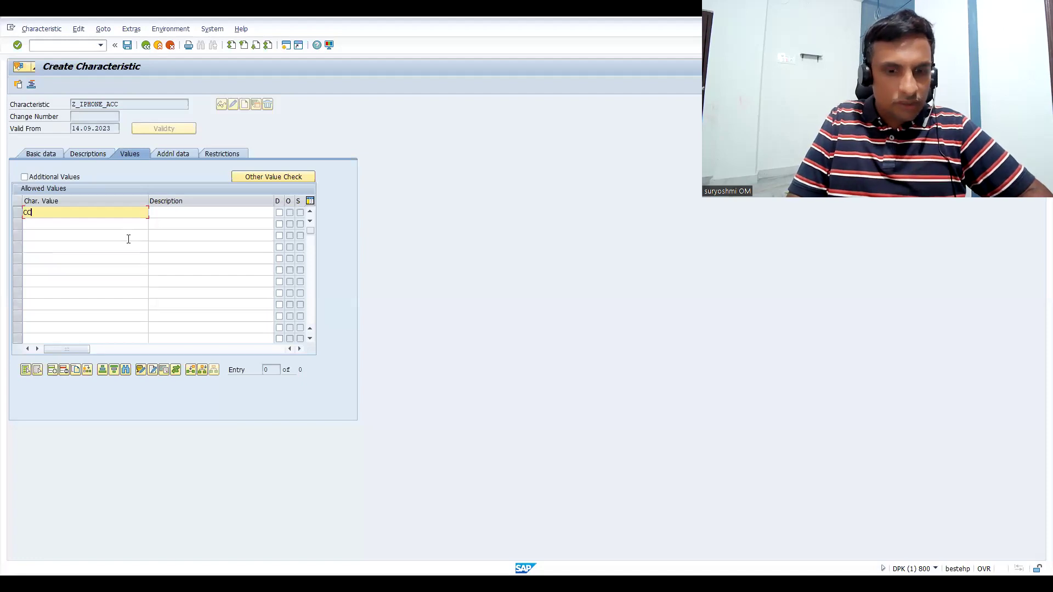
type("CBA")
key("BackSpace")
key("BackSpace")
key("BackSpace")
type("A")
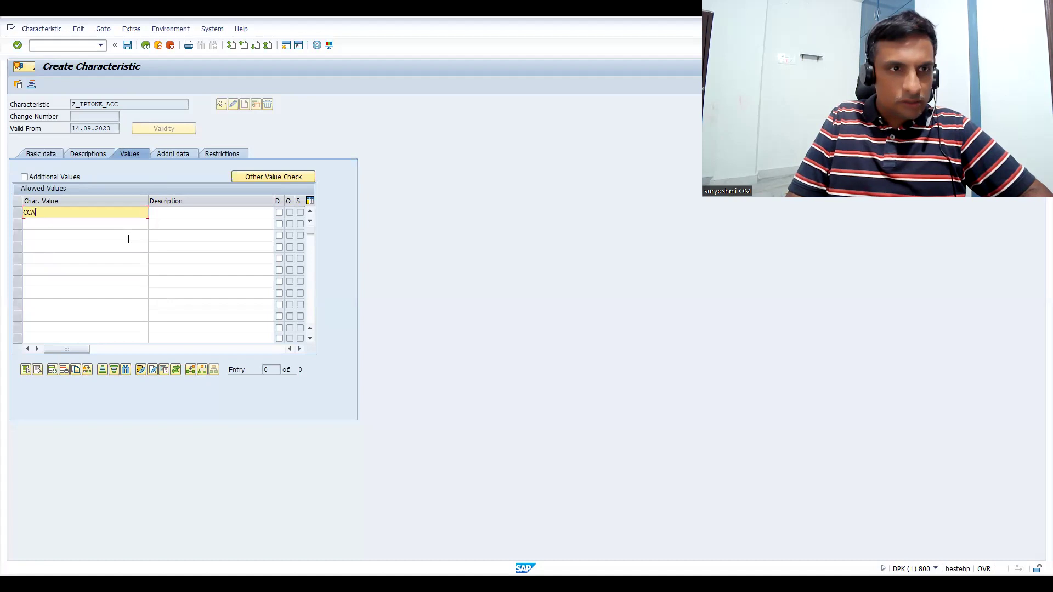
type("B")
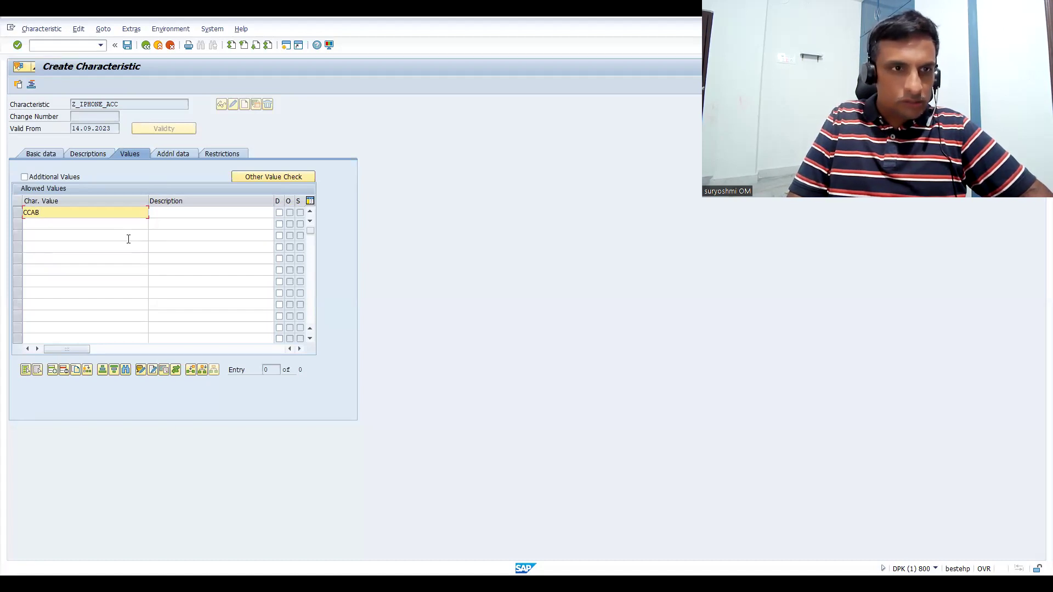
key("Tab")
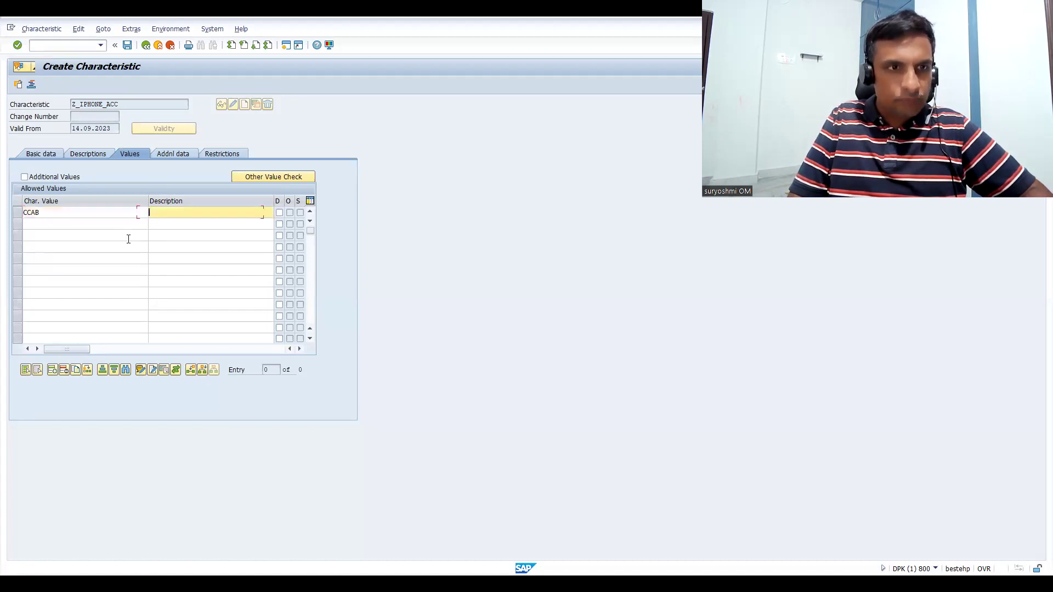
type("CHAR")
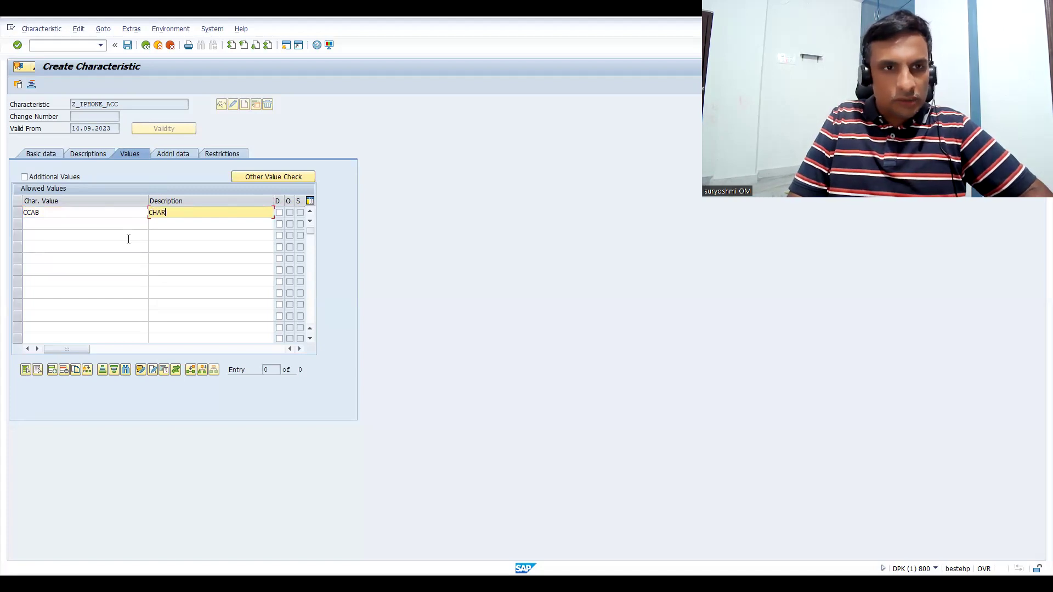
type("GER CABLE")
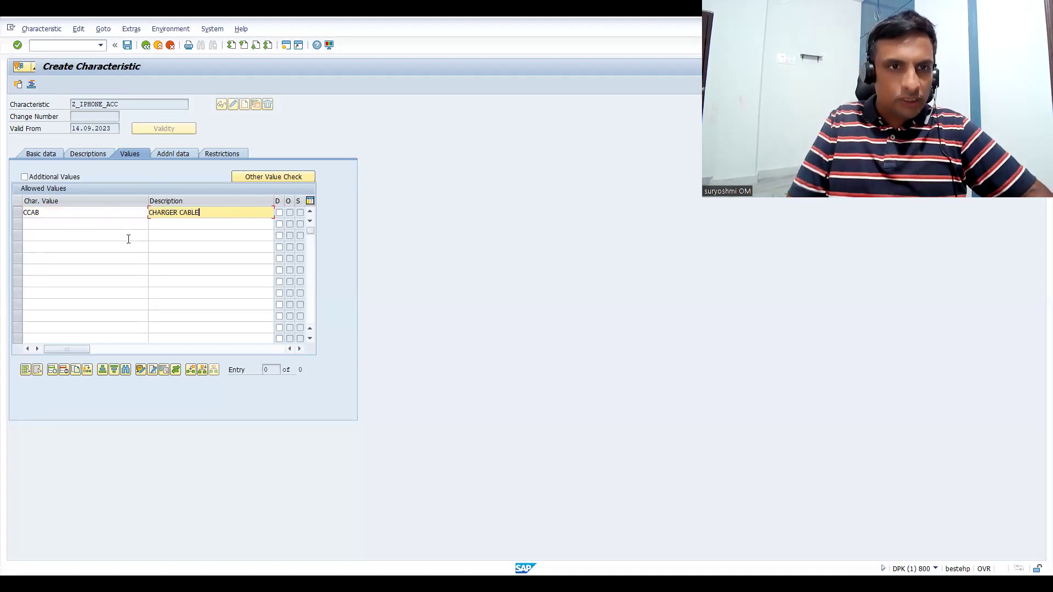
- Add the second allowed value CPIN described CHARGER PIN and confirm the entries
left_click(78, 224)
type("CPIN")
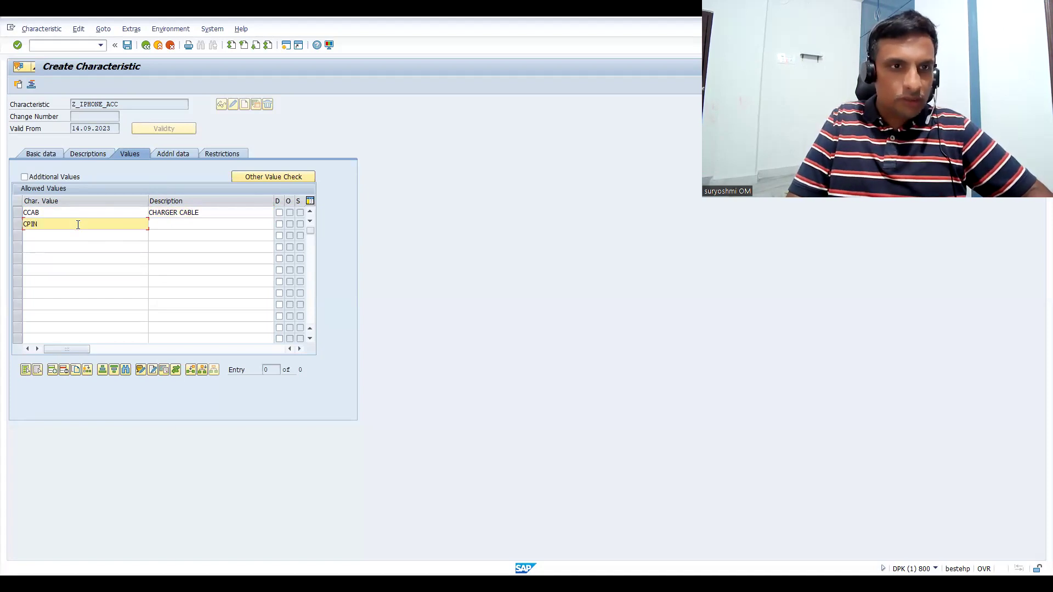
key("Tab")
type("CHARGER PIN")
key("Return")
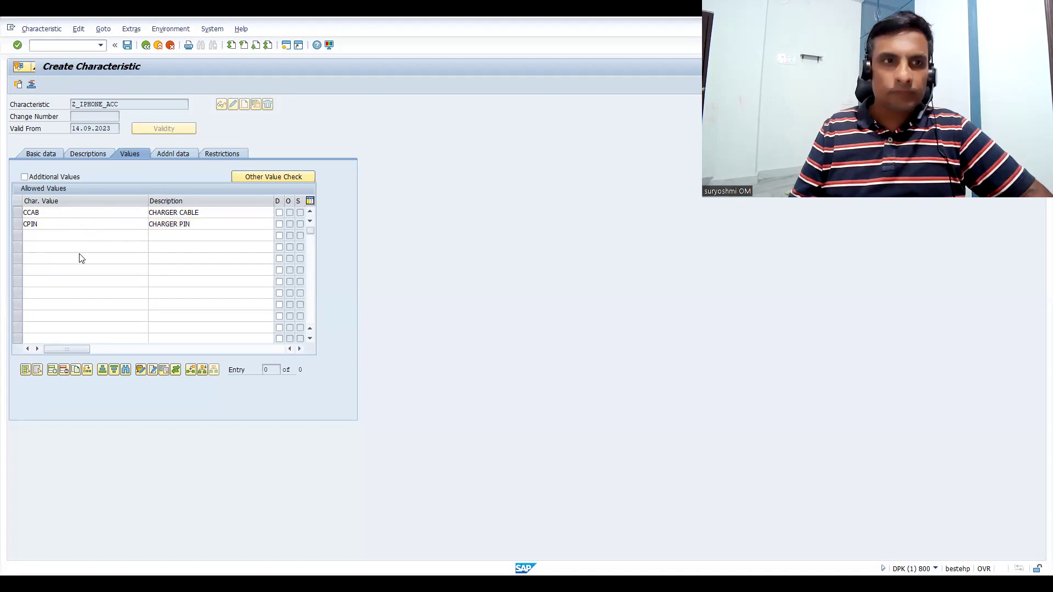
- Save Z_IPHONE_ACC and select its name for the notes
left_click(127, 46)
left_click_drag(130, 103, 11, 103)
key("ctrl+c")
left_click(11, 103)
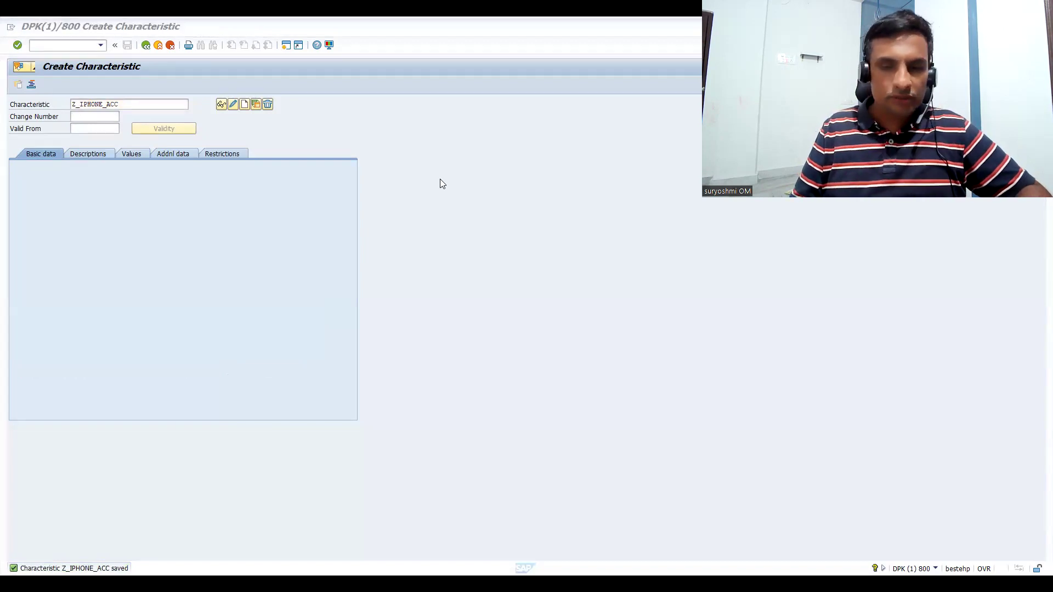
key("alt+Tab")
- Paste Z_IPHONE_ACC as the fourth name in the CHAR VALUES list
key("ctrl+v")
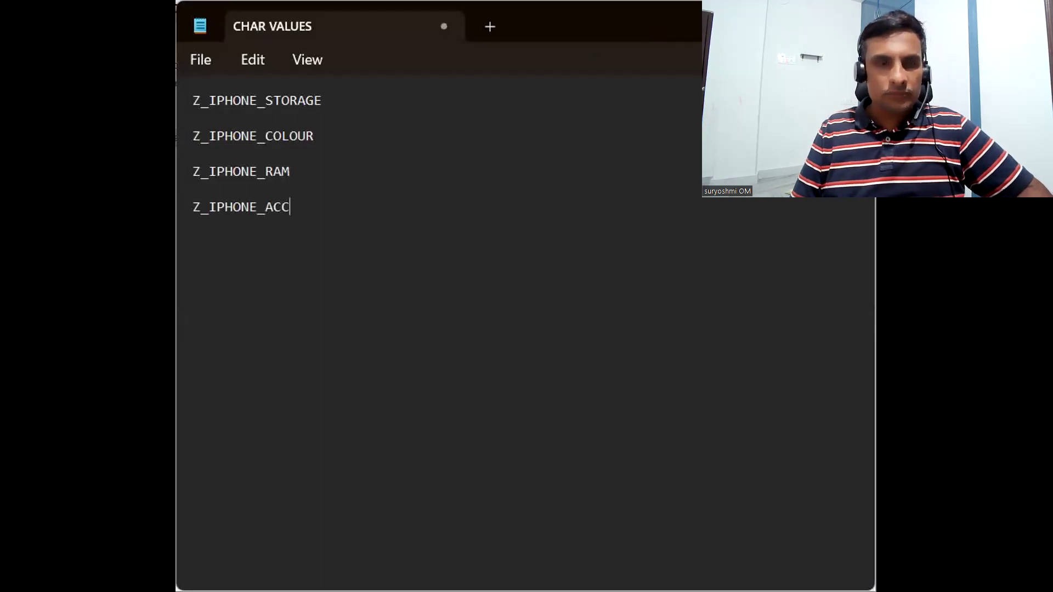
key("alt+Tab")
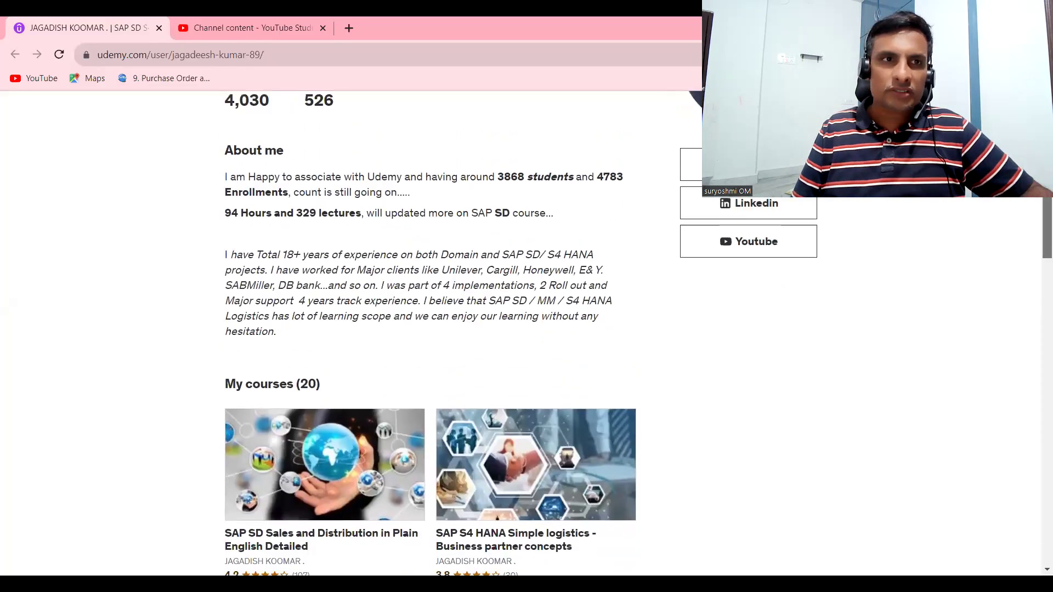
- Browse both pages of the instructor's 20 SAP courses, then return to the iPhone slide
scroll(1037, 230, "down", 3)
scroll(1038, 230, "down", 3)
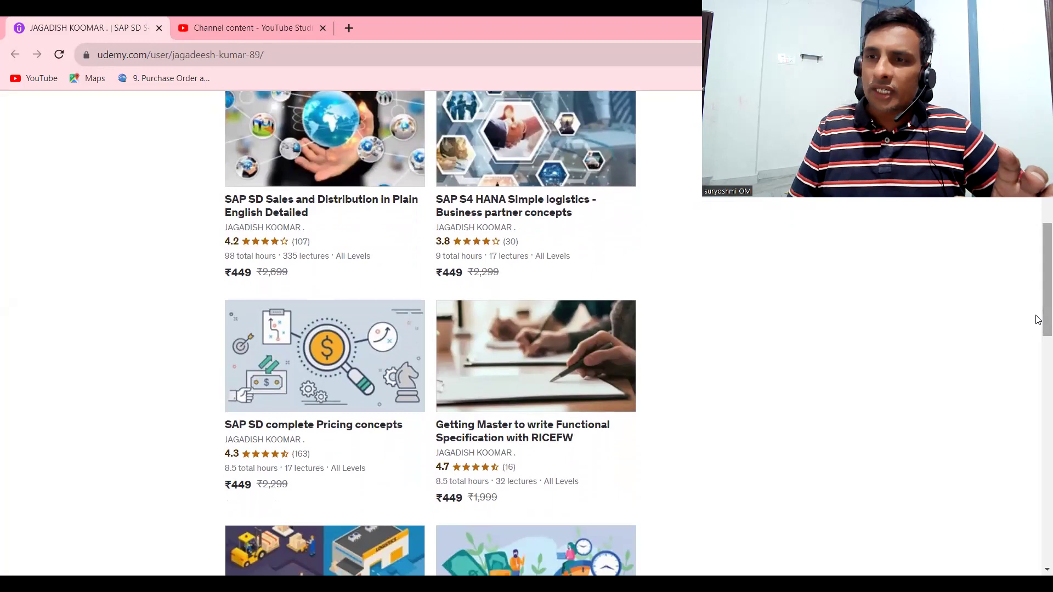
left_click_drag(1036, 320, 1038, 351)
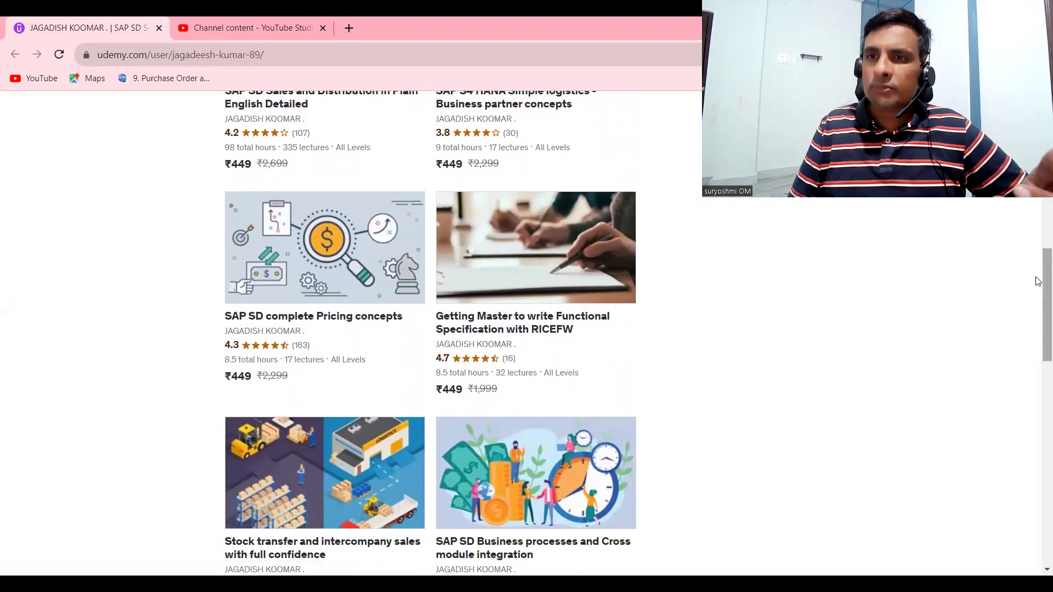
scroll(1036, 317, "down", 4)
scroll(1038, 376, "down", 7)
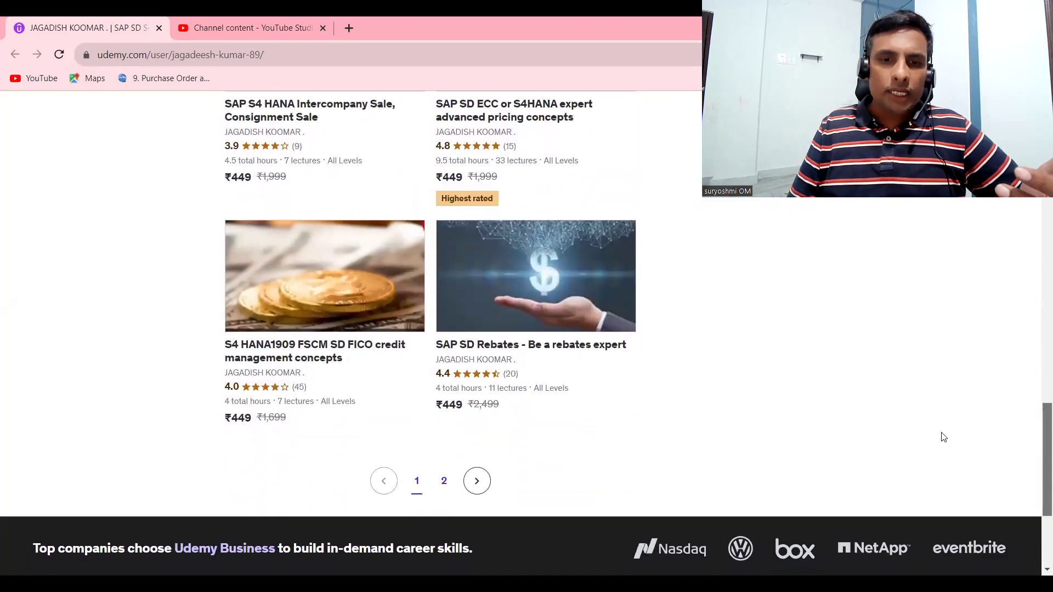
scroll(942, 435, "down", 1)
left_click(444, 477)
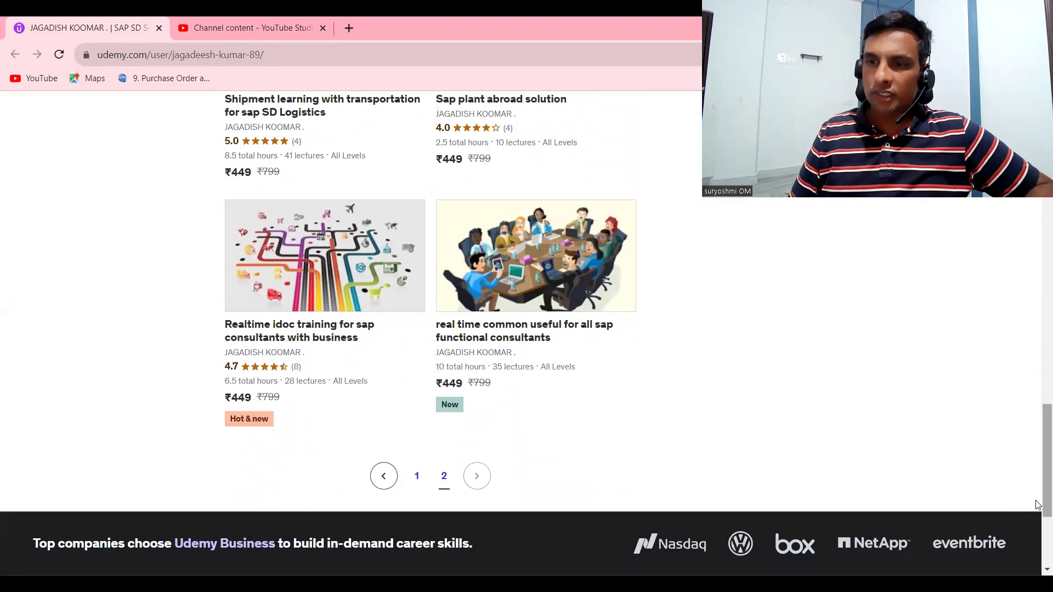
mouse_move(1037, 505)
left_mouse_down()
mouse_move(1036, 281)
mouse_move(1038, 502)
left_mouse_up()
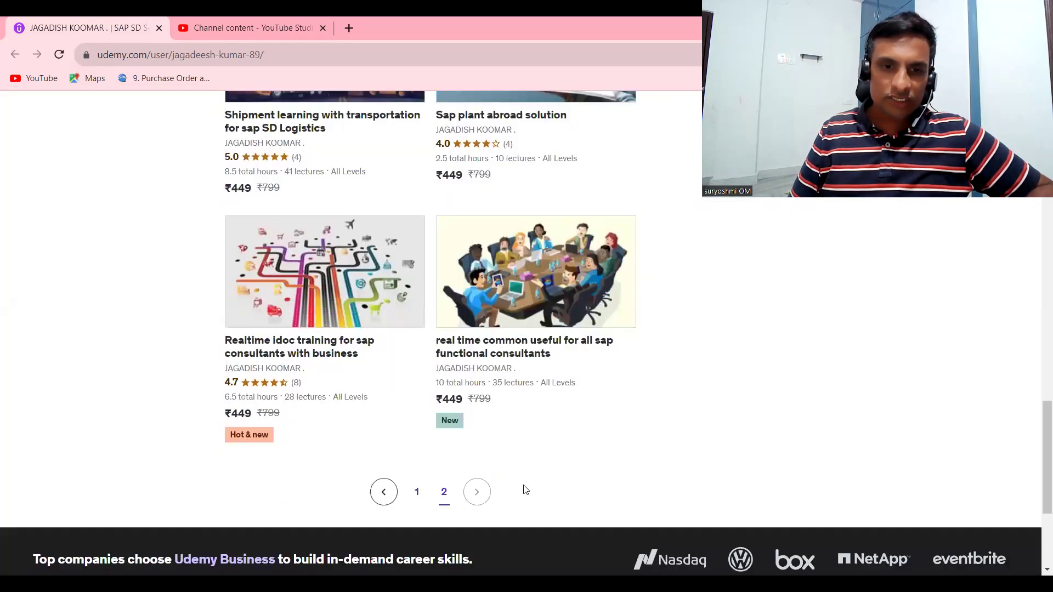
left_click(414, 500)
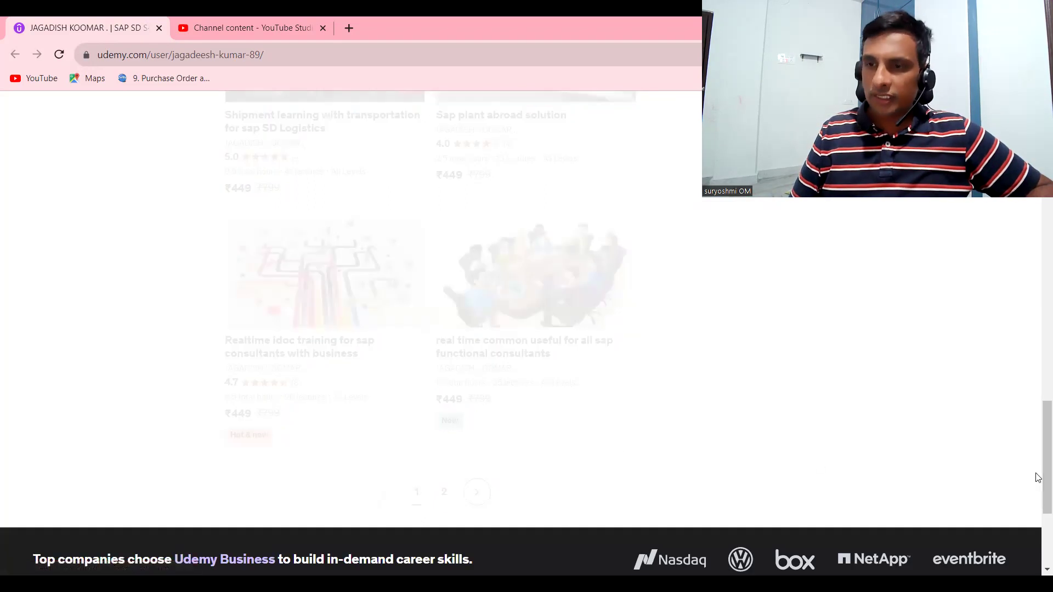
left_click_drag(1038, 482, 1037, 236)
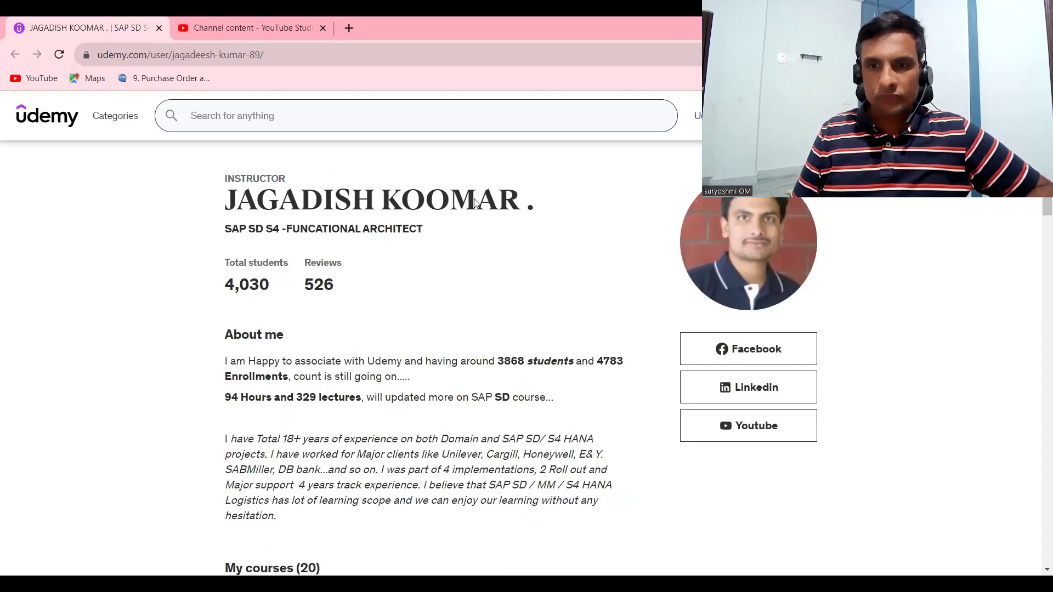
key("alt+Tab")
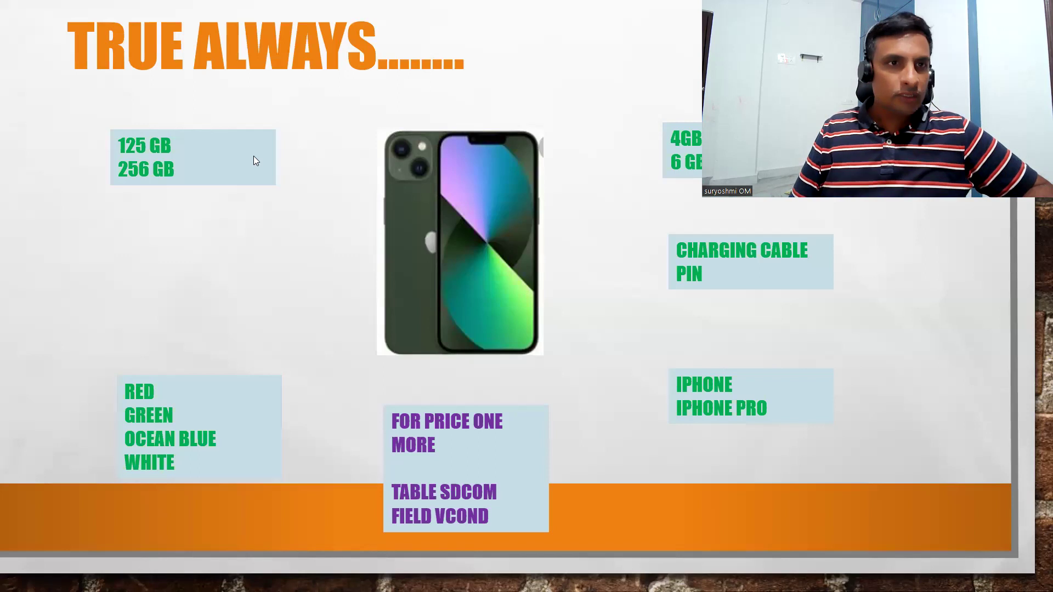
- Create characteristic Z_IPHONE_MODEL with the description IPHONE MODEL CHOICES
key("alt+Tab")
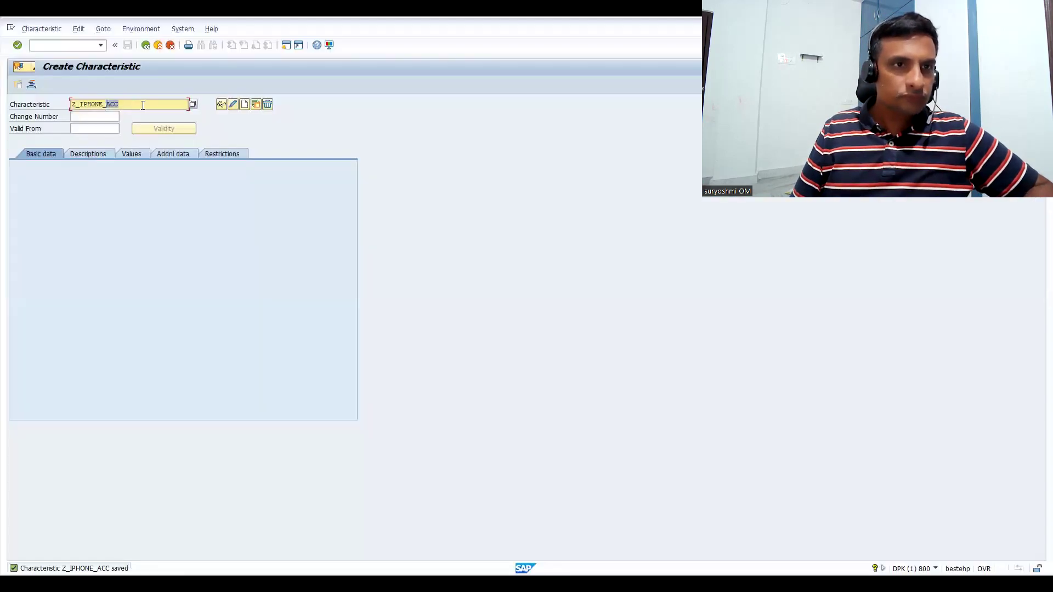
type("MODEL")
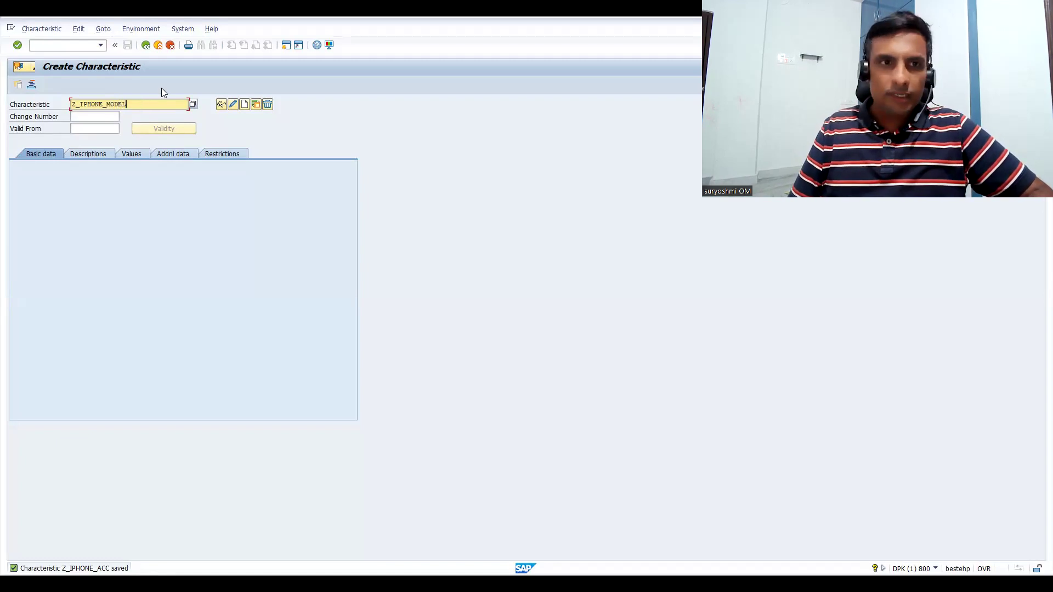
left_click(245, 105)
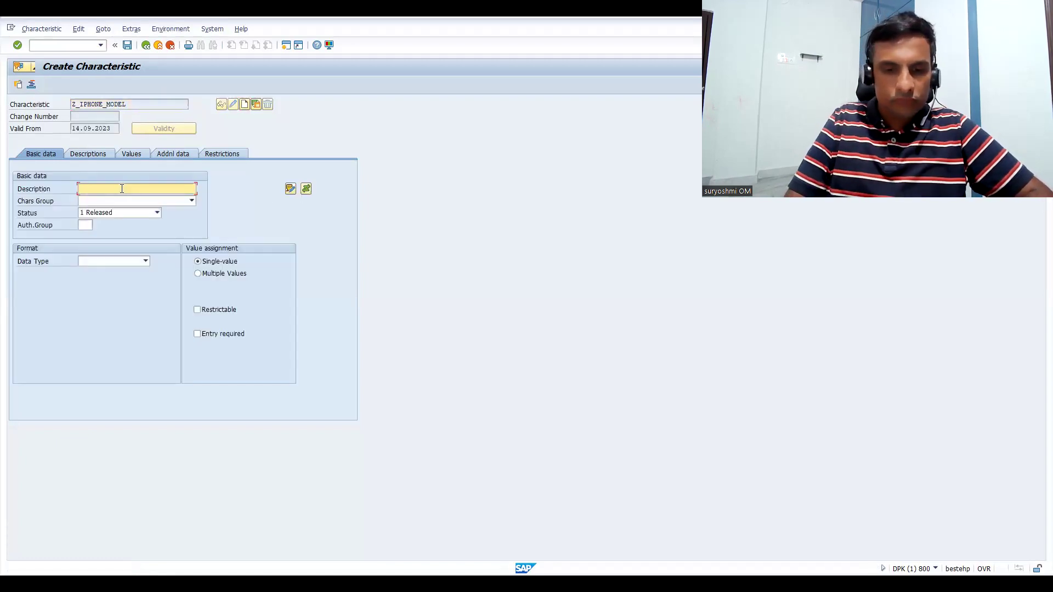
type("IPHONE ")
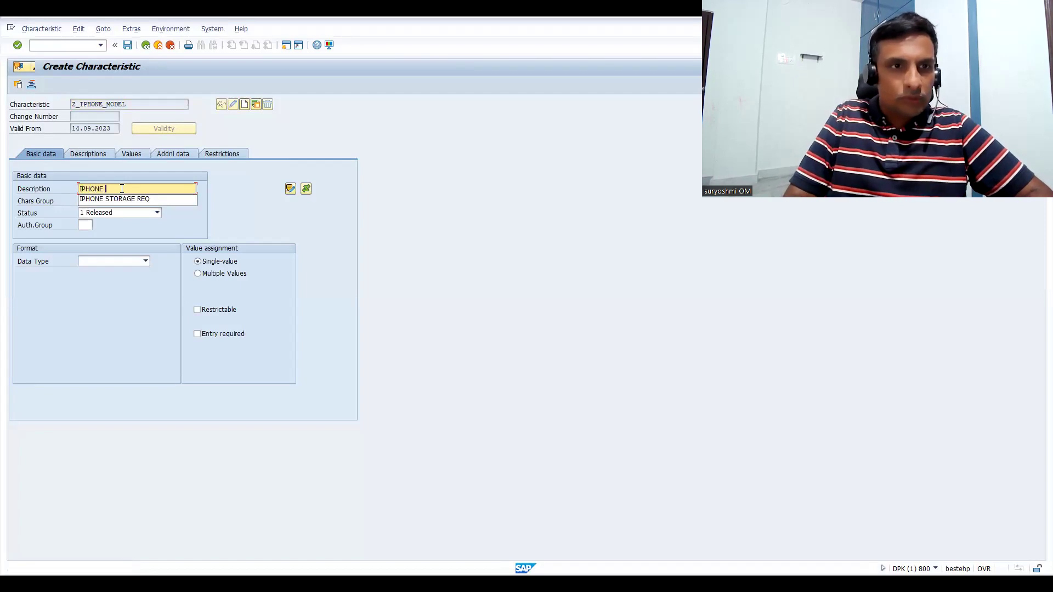
type("MODEL CHOICES")
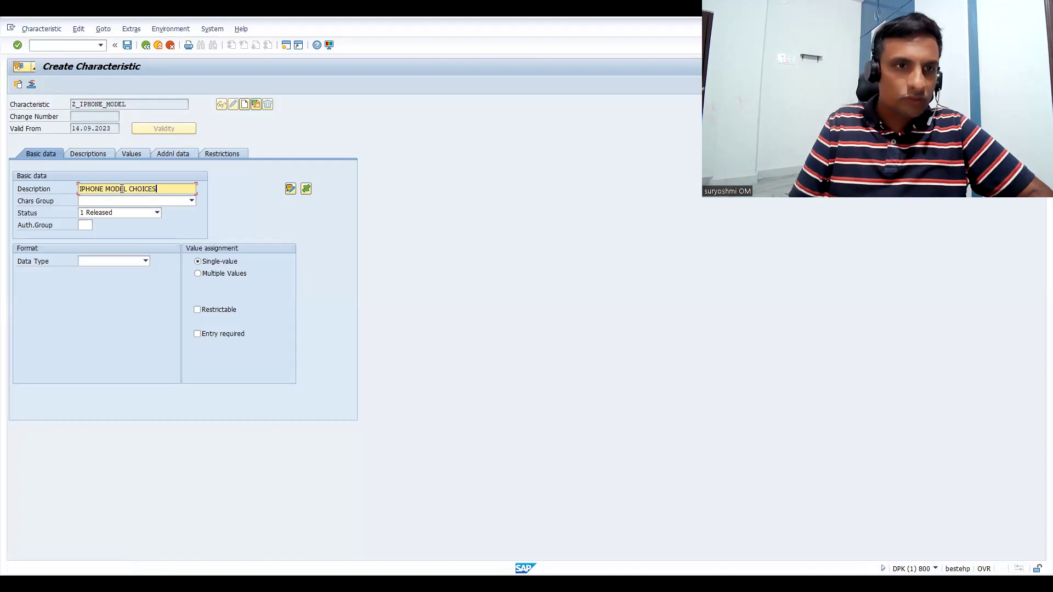
- Set CHAR data type with 19 characters, entry required, and first allowed value IPHONE
left_click(98, 263)
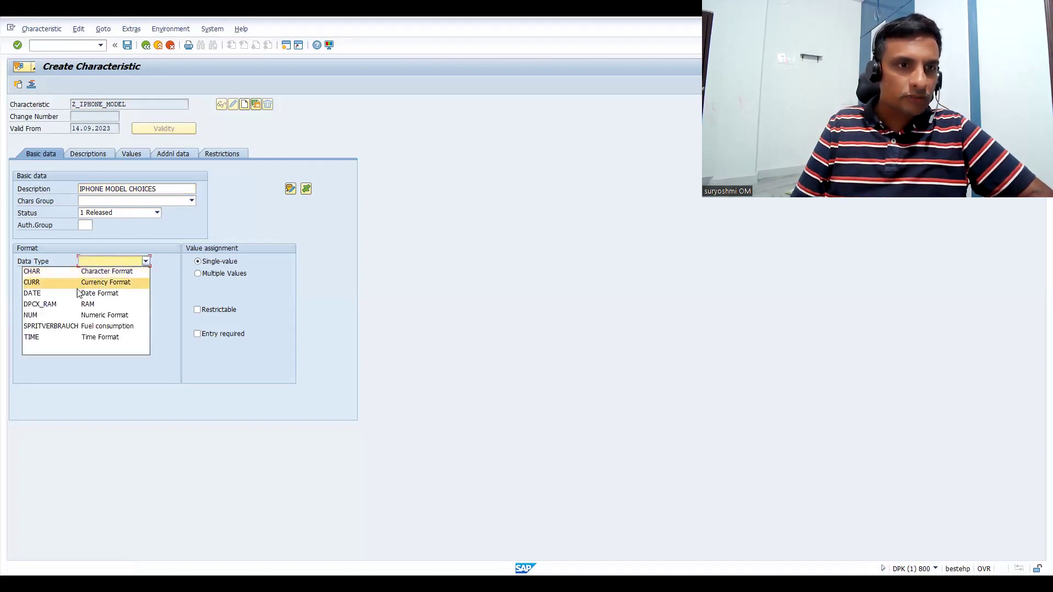
left_click(77, 274)
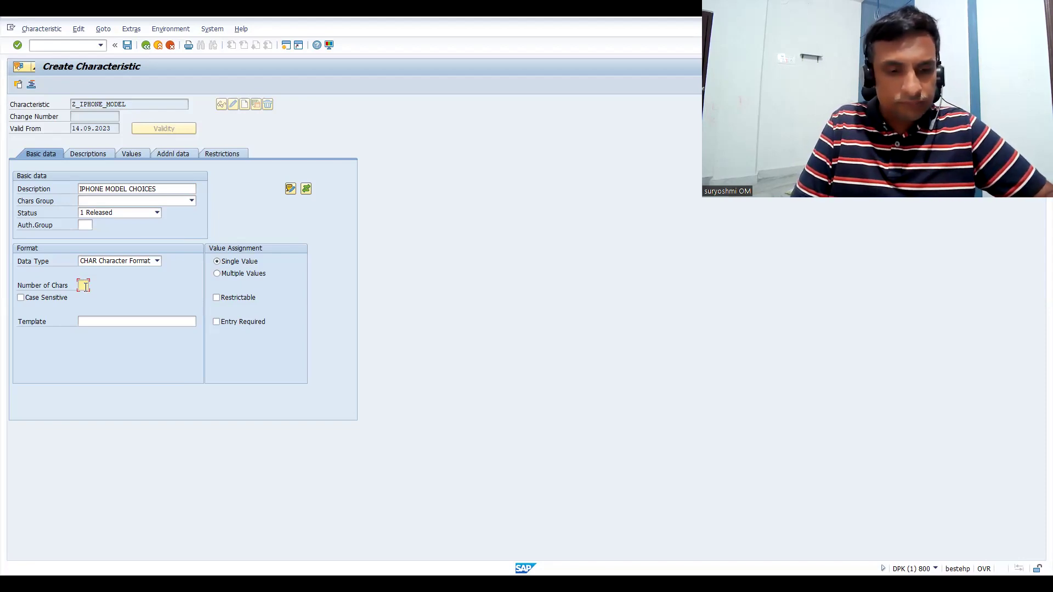
type("1")
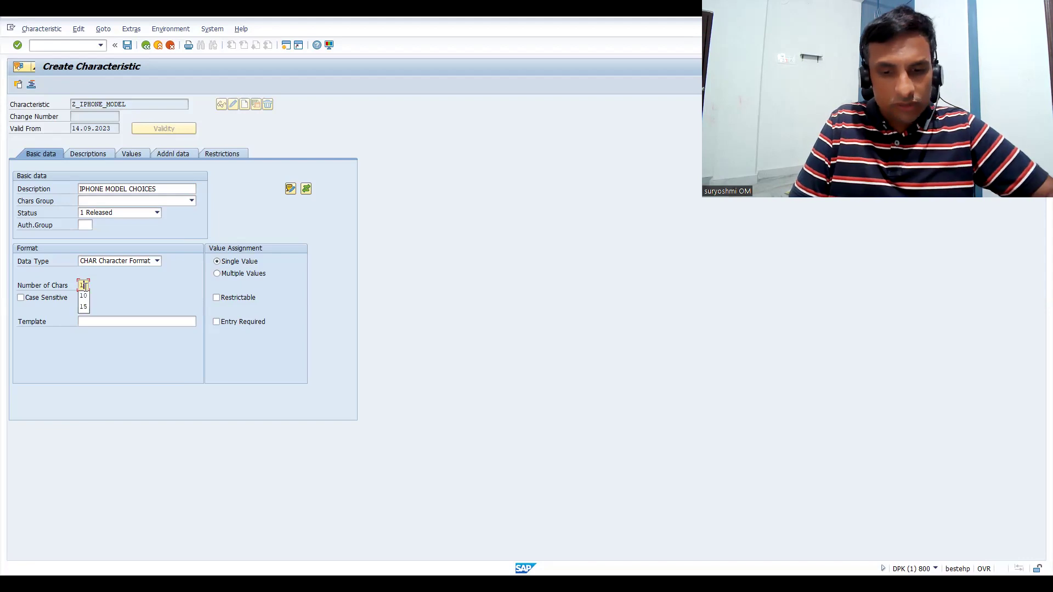
type("9")
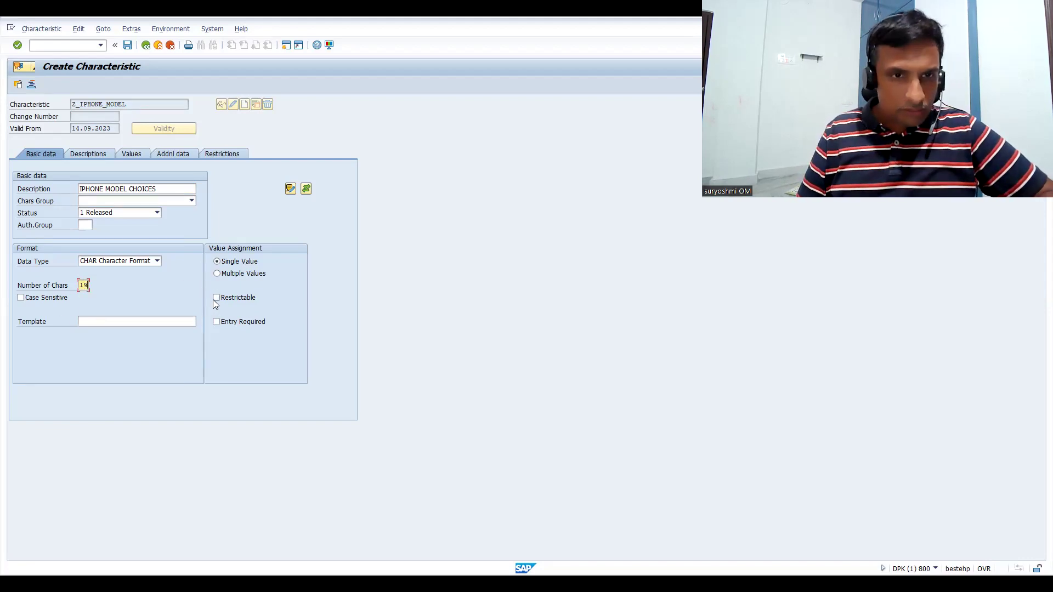
left_click(217, 322)
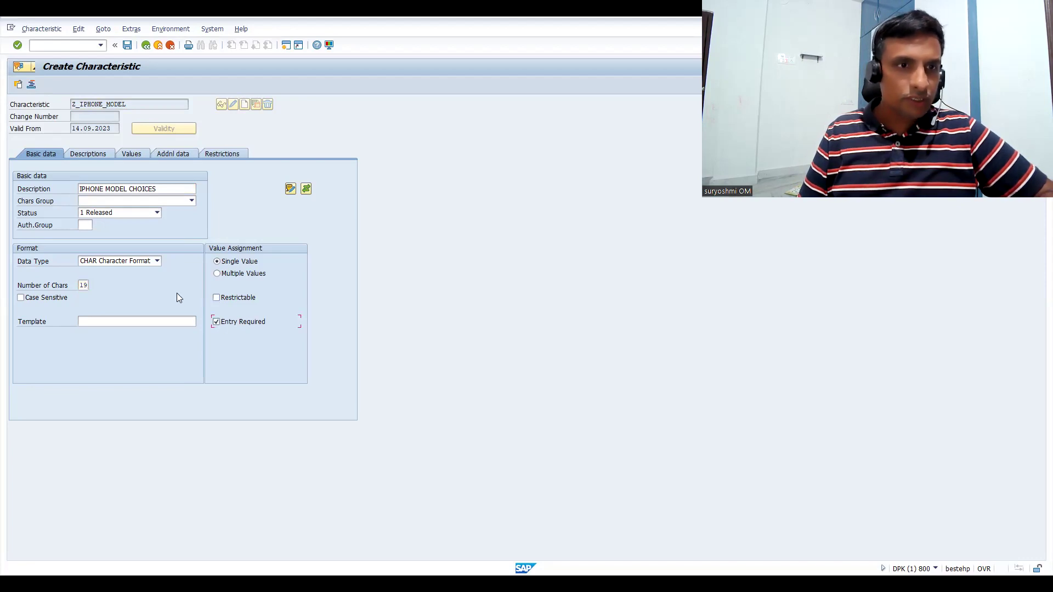
left_click(130, 155)
type("IPHONE")
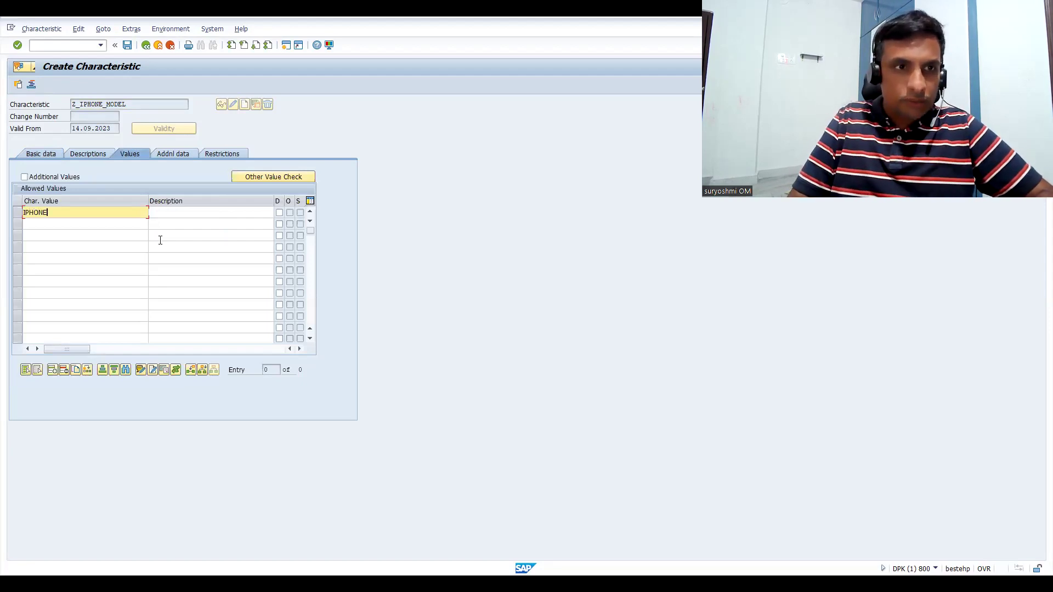
- Add allowed value IPHONEPRO and change the first value to IPHONE15
left_click(89, 222)
type("IPH")
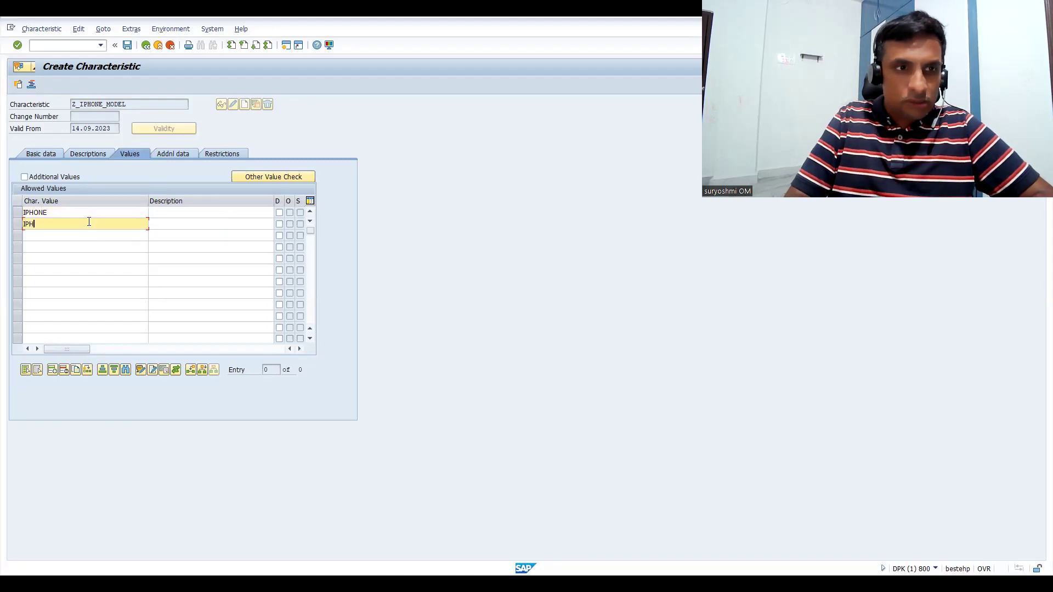
type("ONEPRO")
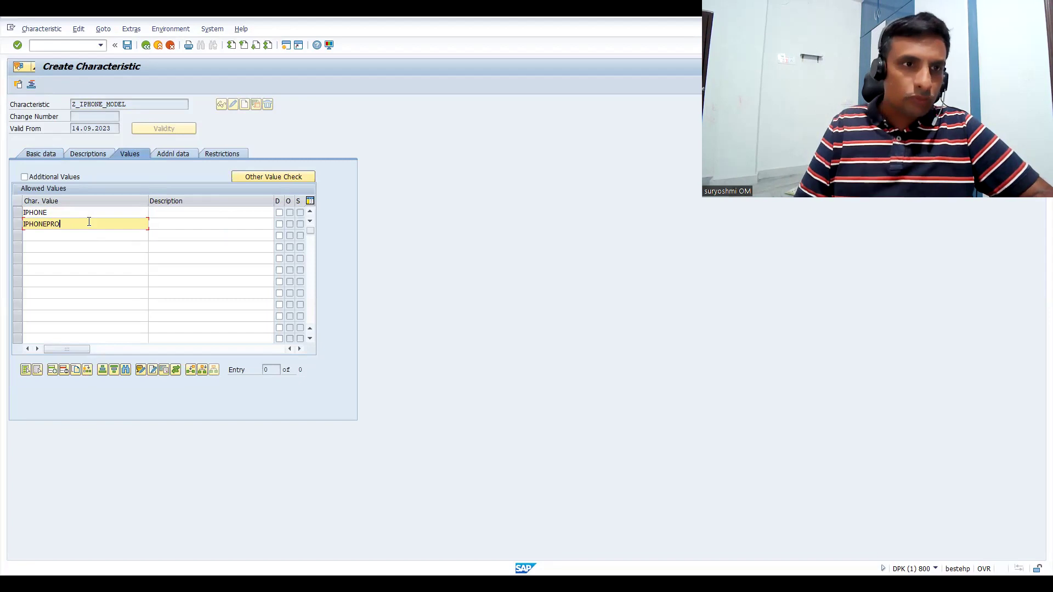
left_click(63, 212)
type("15")
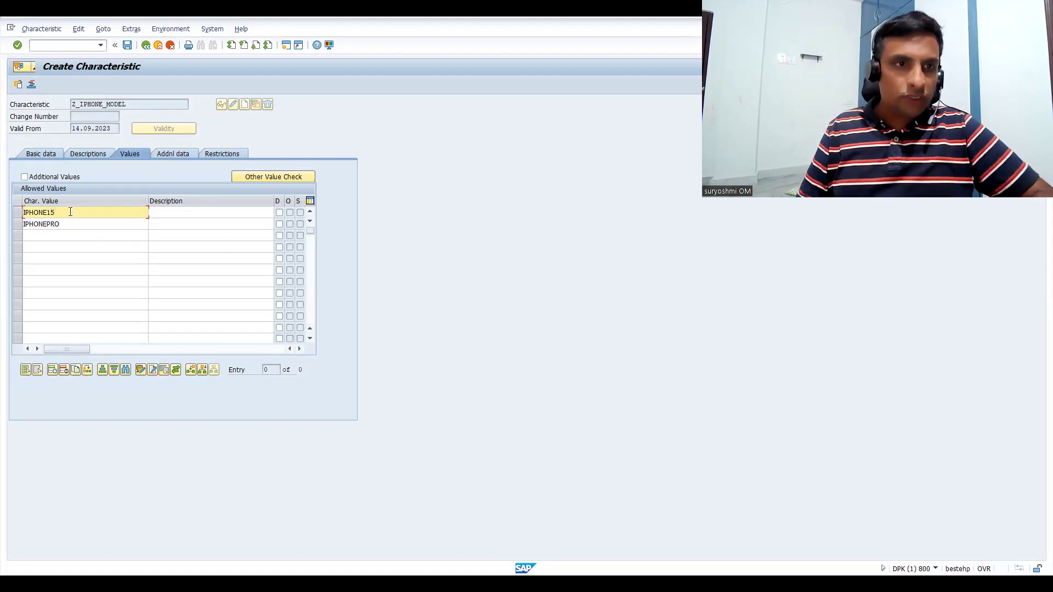
- Describe the values as IPHONE 15 SERIES and IPHONE 15 PRO MODEL SERIES, then save
left_click(184, 216)
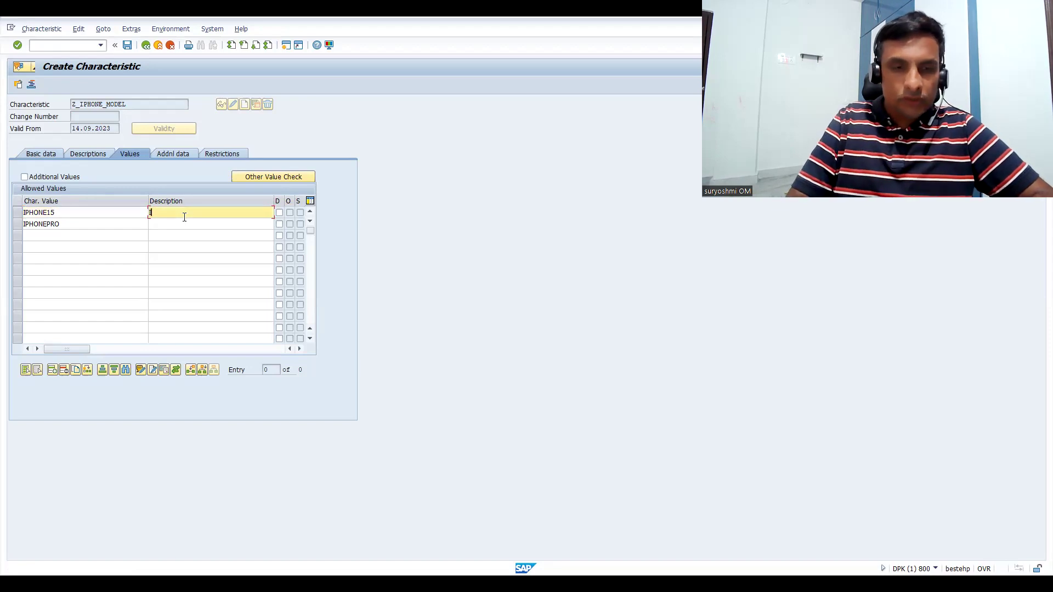
type("IPHONE 15-SERI")
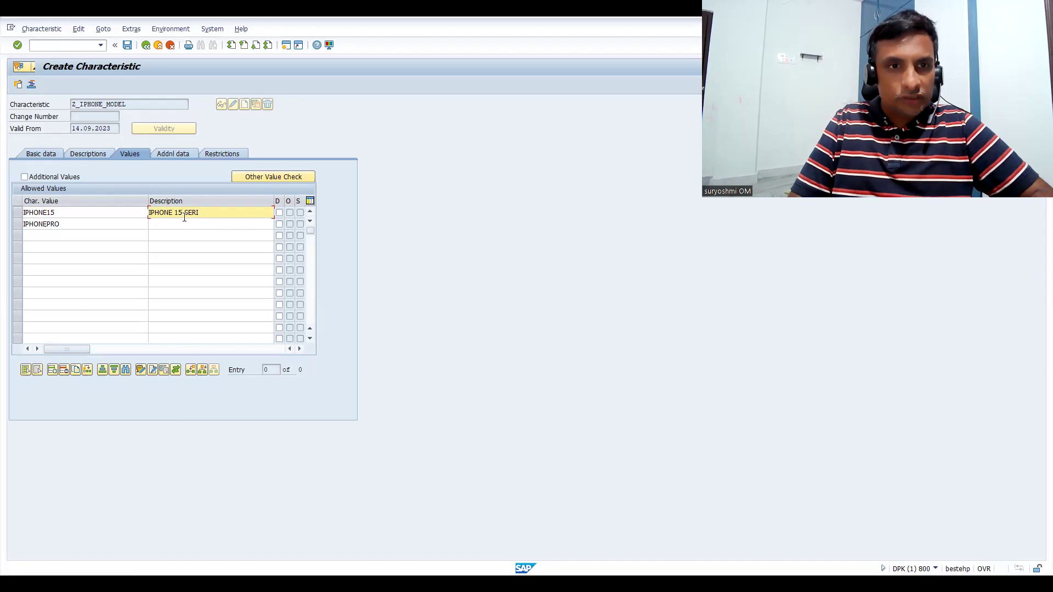
type("ES")
left_click(181, 221)
type("IPHONE")
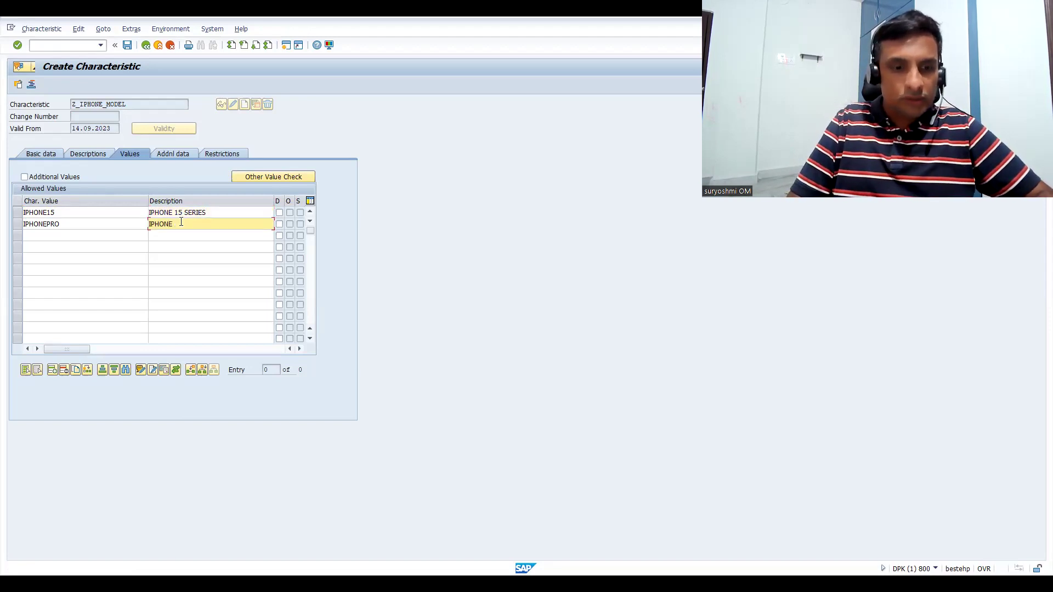
type(" 15 PRO")
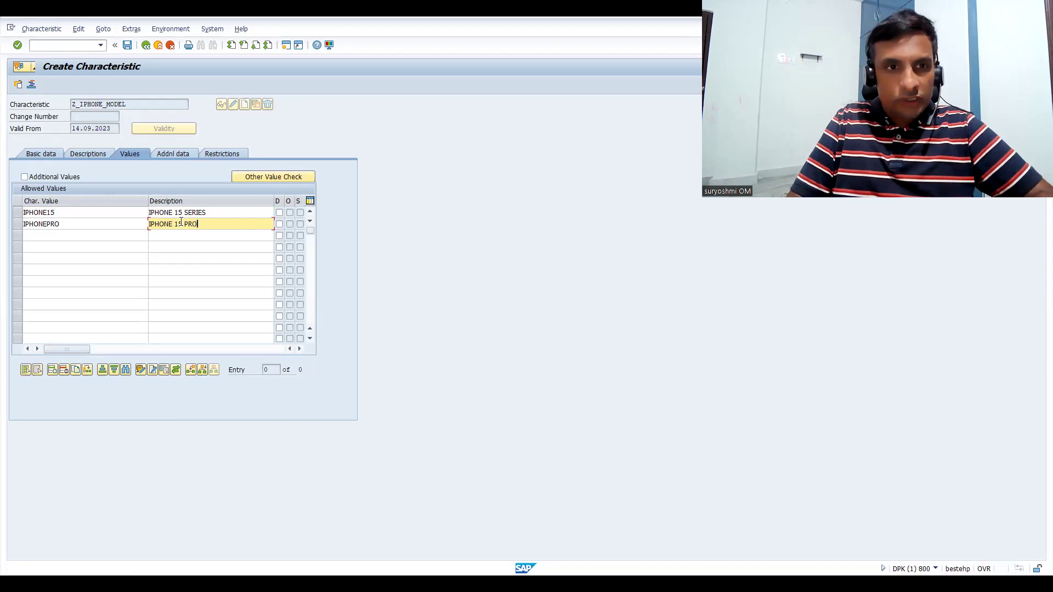
type(" MODEL S")
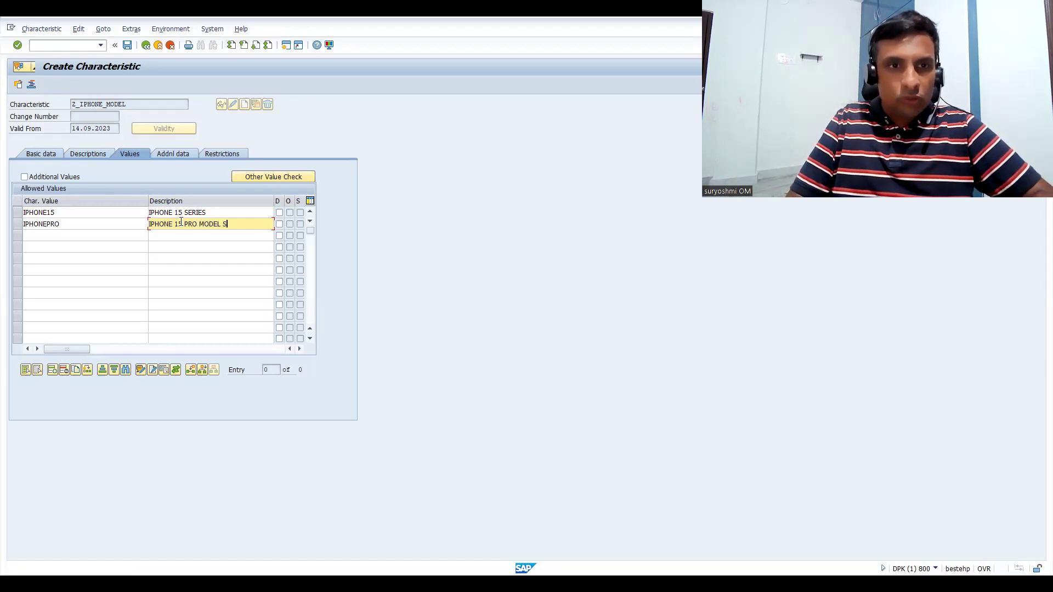
type("ERIE")
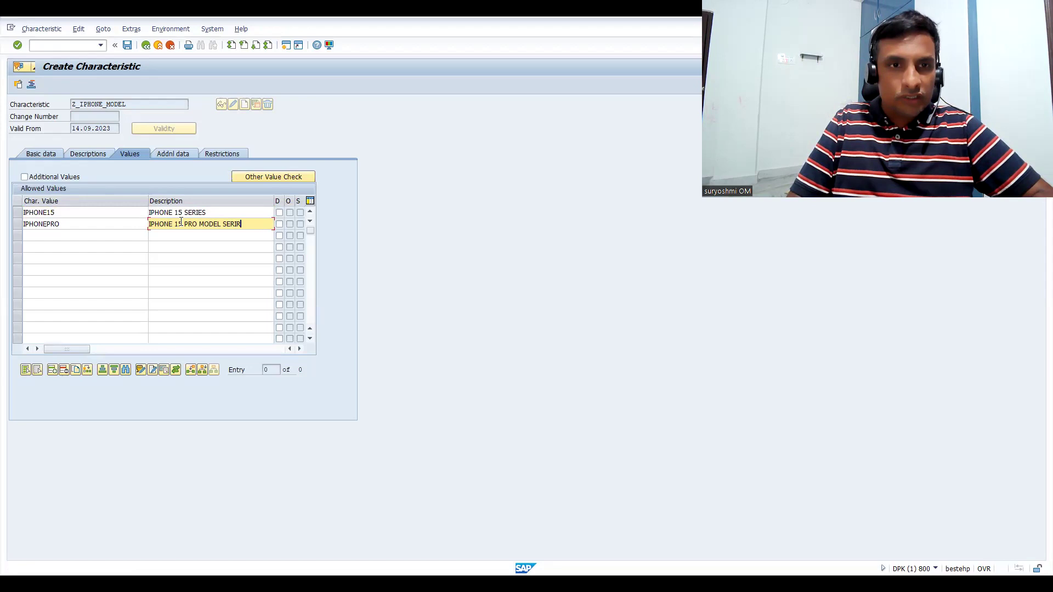
type("S")
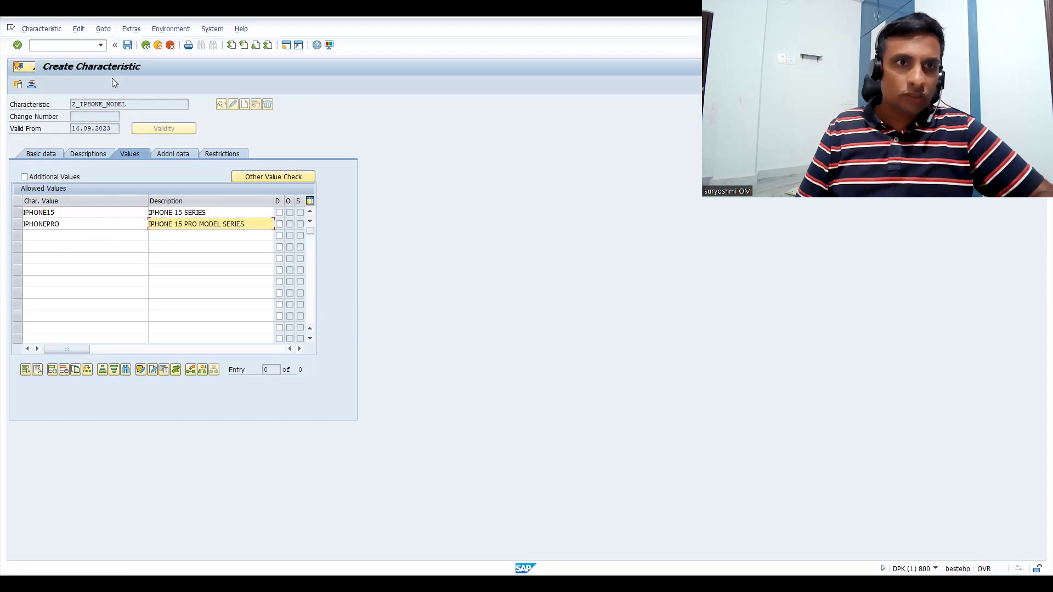
left_click(122, 47)
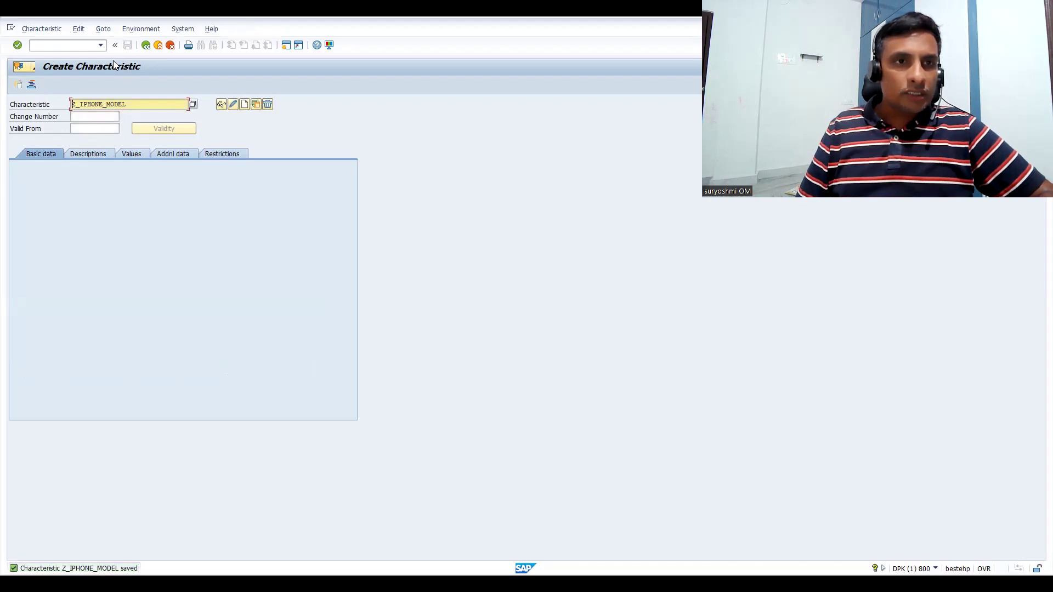
left_click(55, 102)
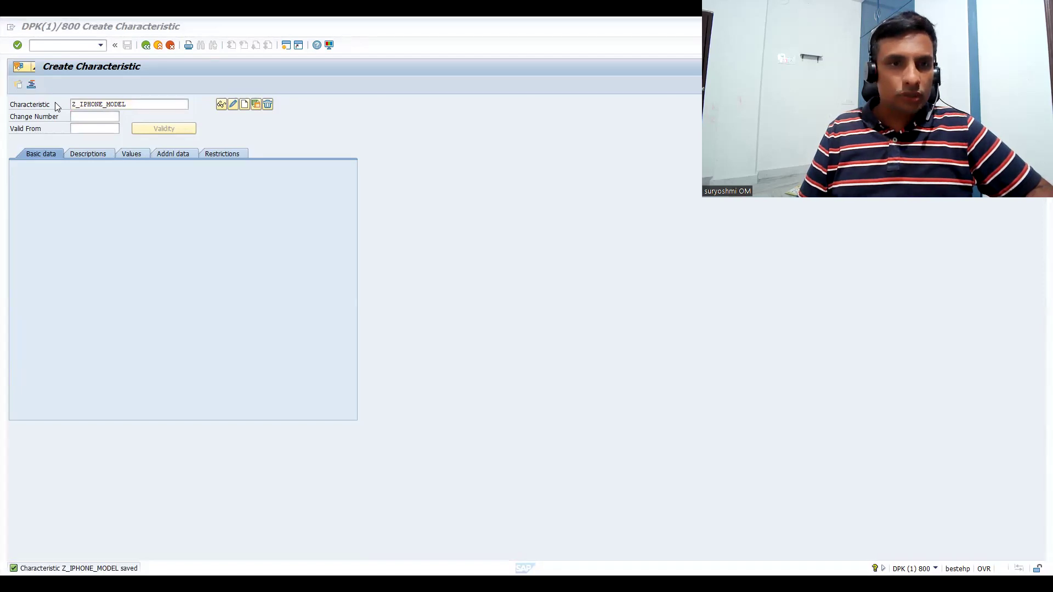
- Add Z_IPHONE_MODEL on a new line below Z_IPHONE_ACC in the Notepad CHAR VALUES list
key("alt+Tab")
key("Return")
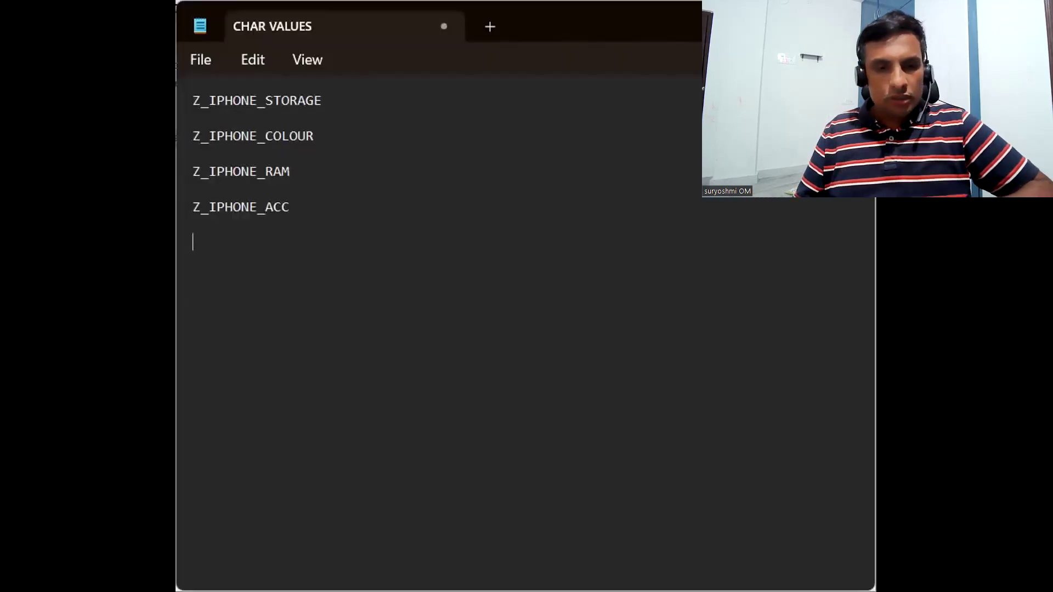
type("Z_IPHONE_MODEL")
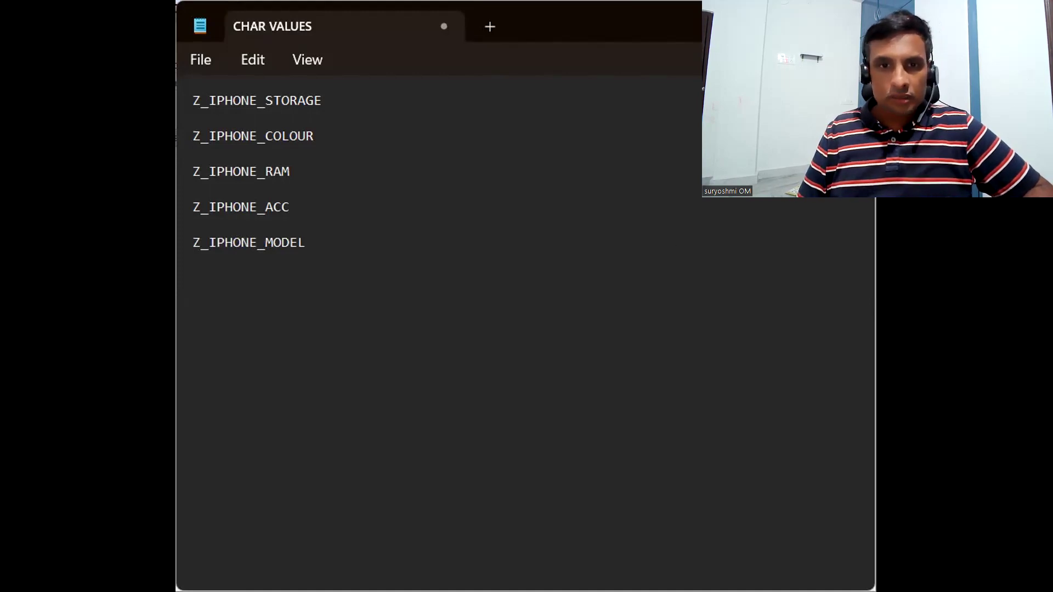
key("alt+Tab")
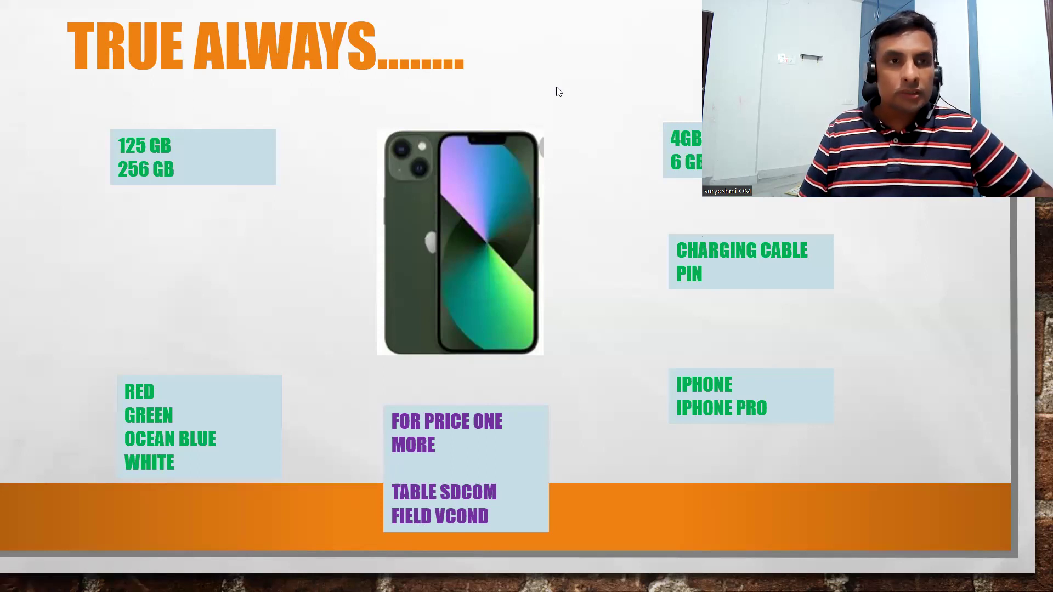
- Create characteristic Z_PRICE in CT04 with the description PRICES
key("alt+Tab")
type("Z")
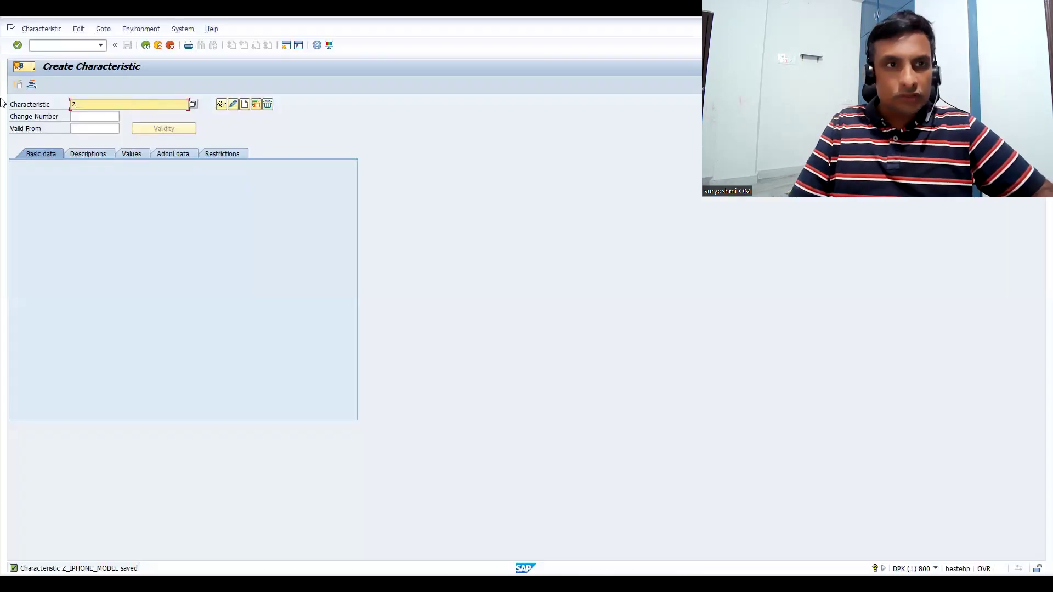
type("_")
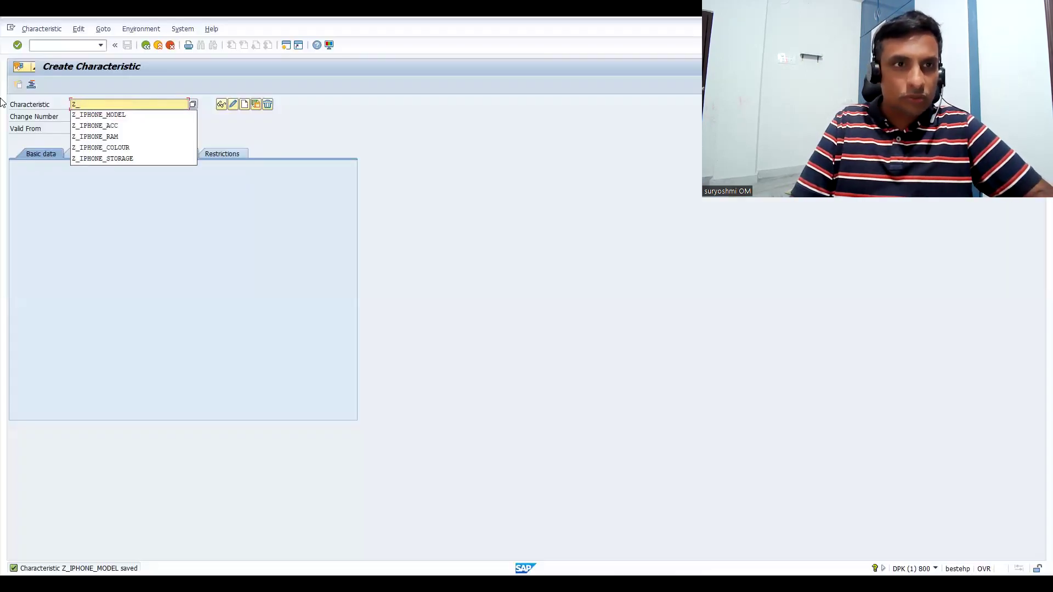
type("PRICE")
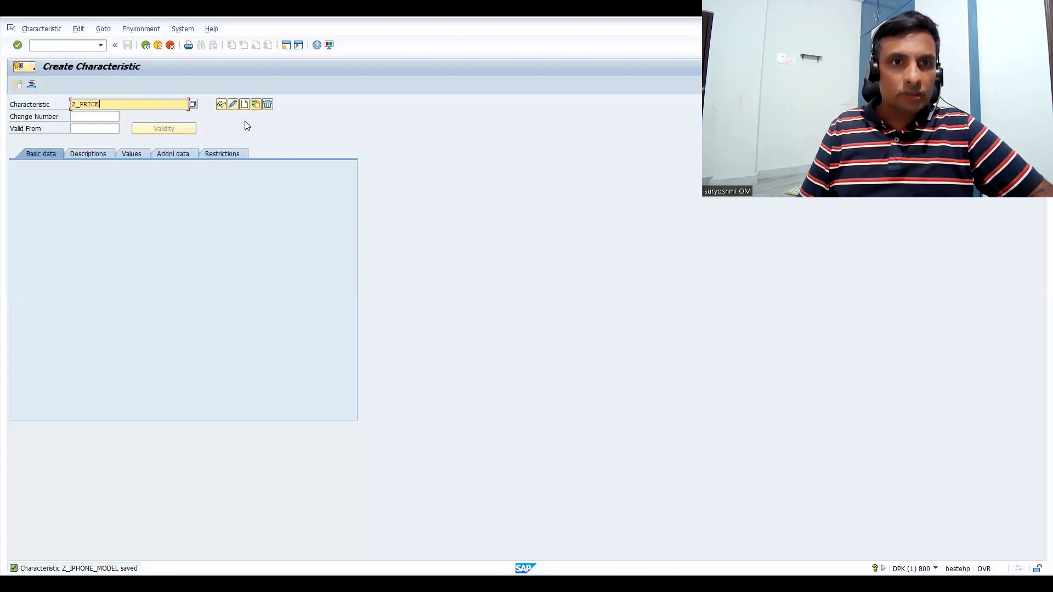
left_click(243, 104)
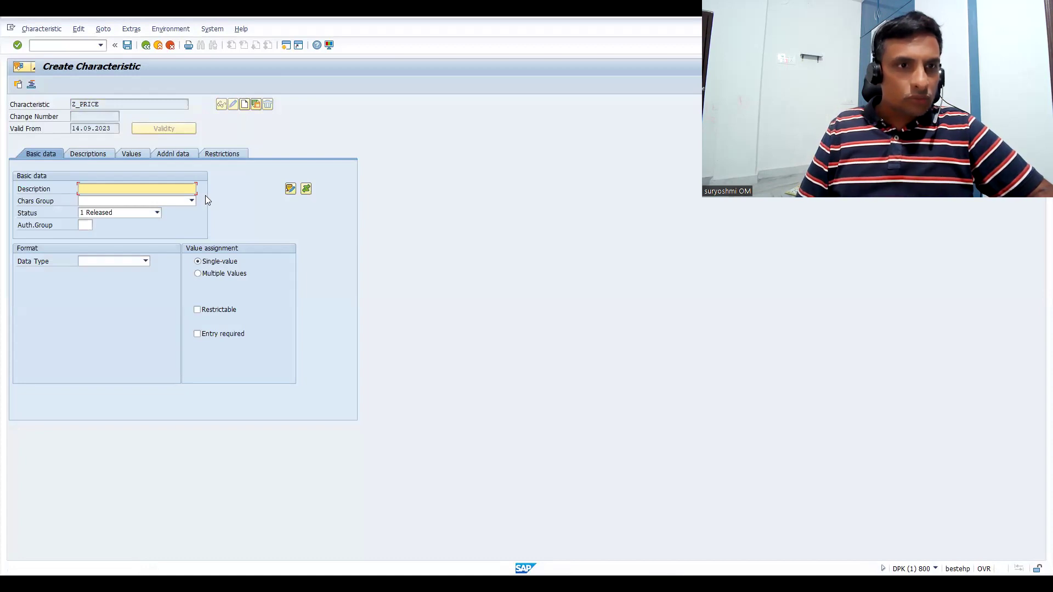
type("PRICES")
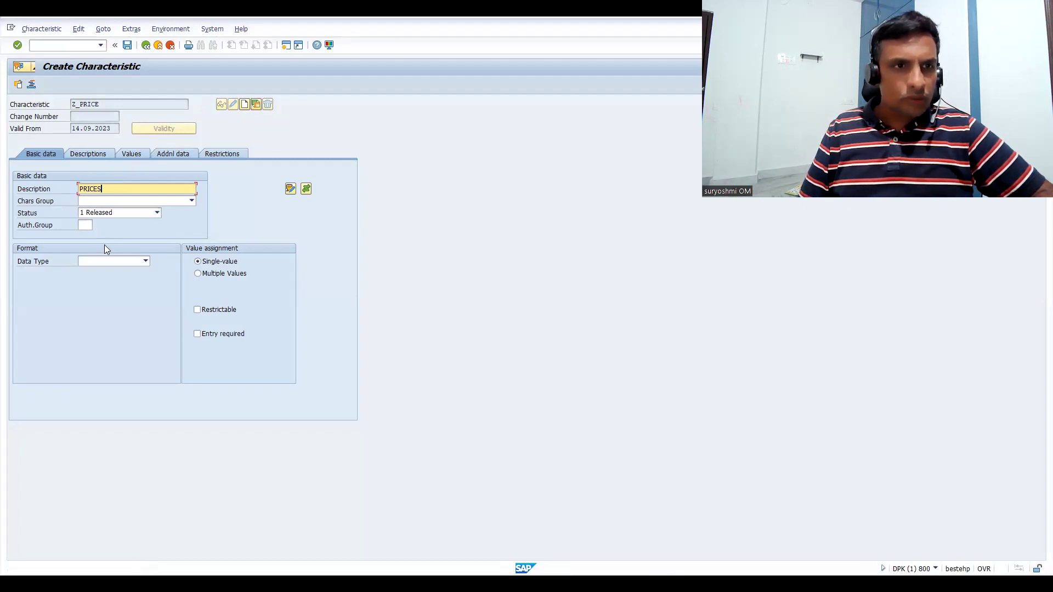
- Set Z_PRICE's data type to CHAR Character Format and confirm the entries
left_click(104, 261)
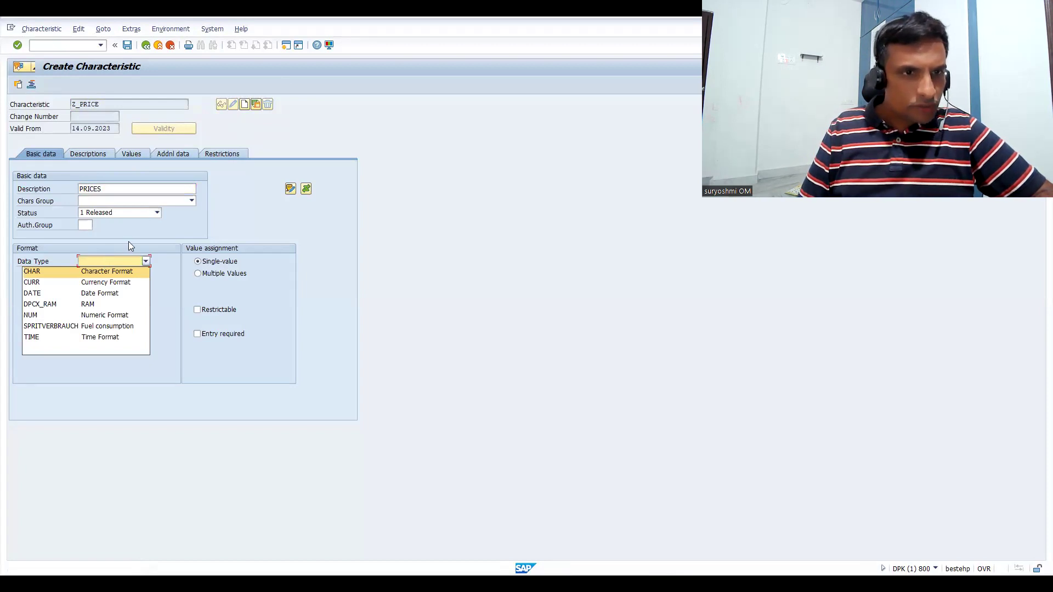
left_click(207, 215)
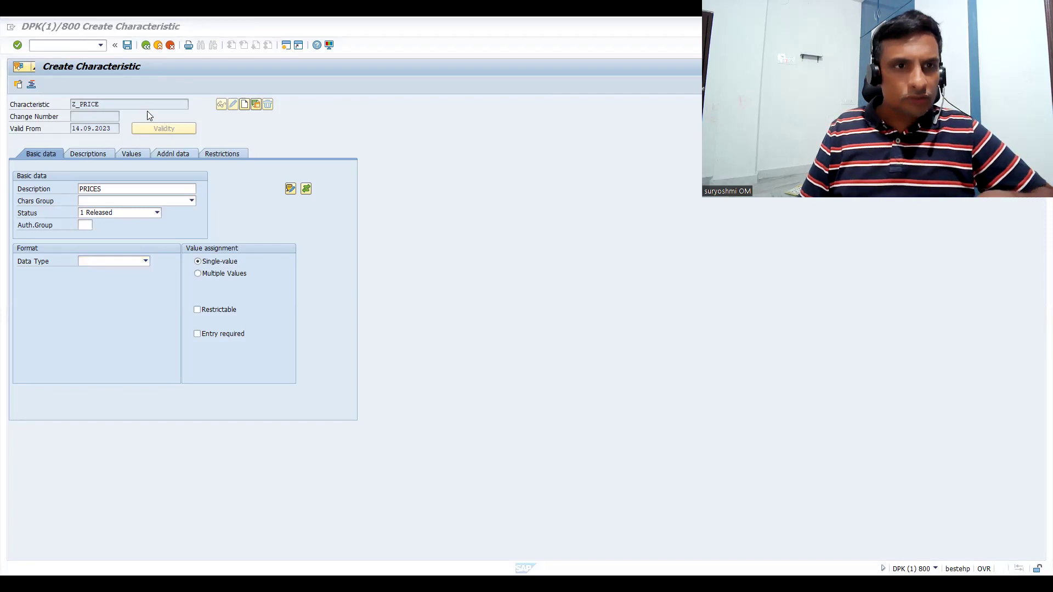
left_click(137, 155)
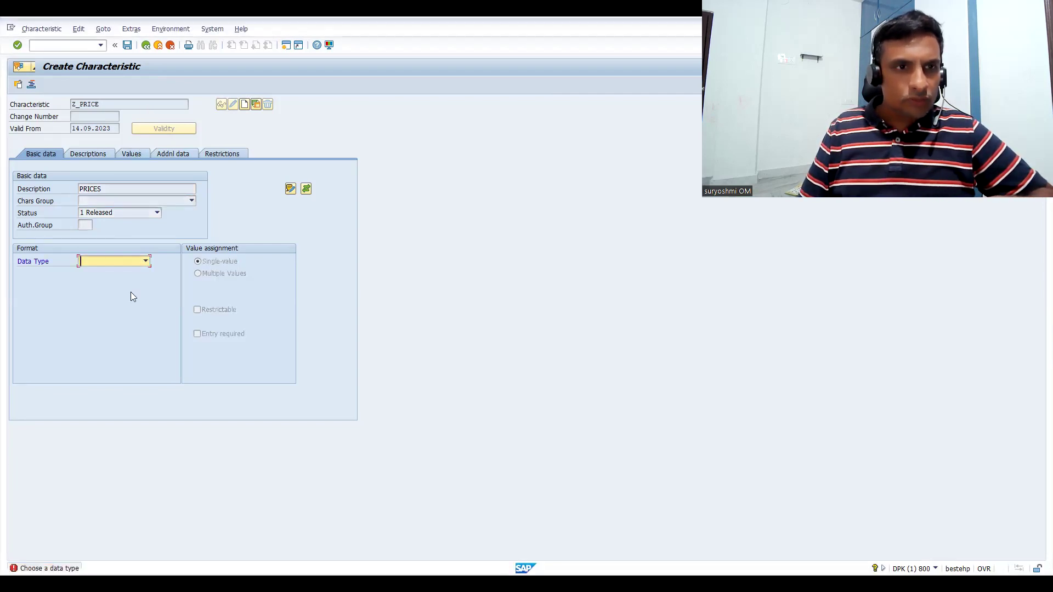
left_click(113, 262)
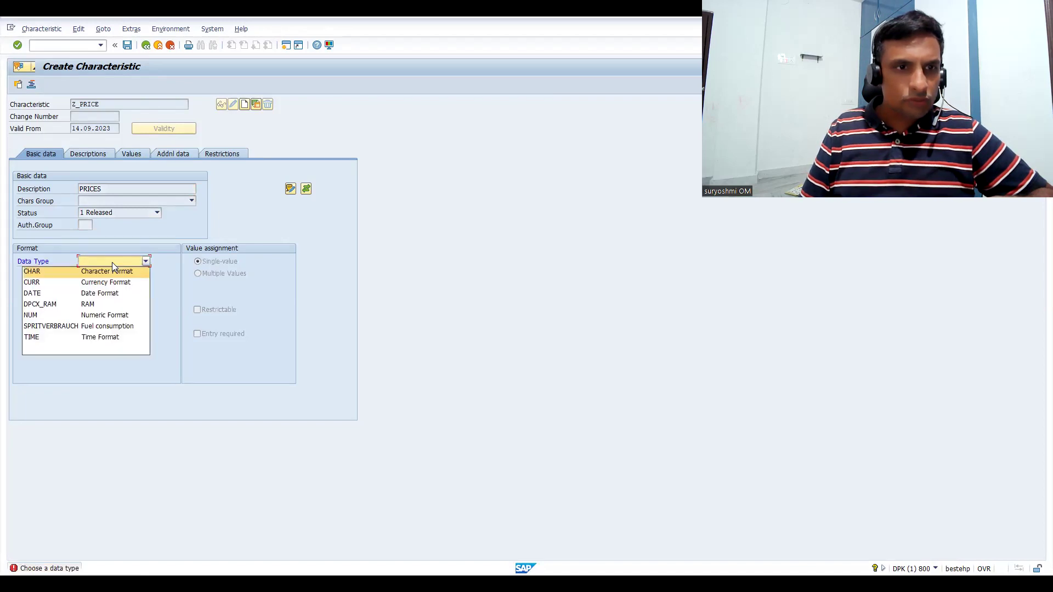
left_click(86, 273)
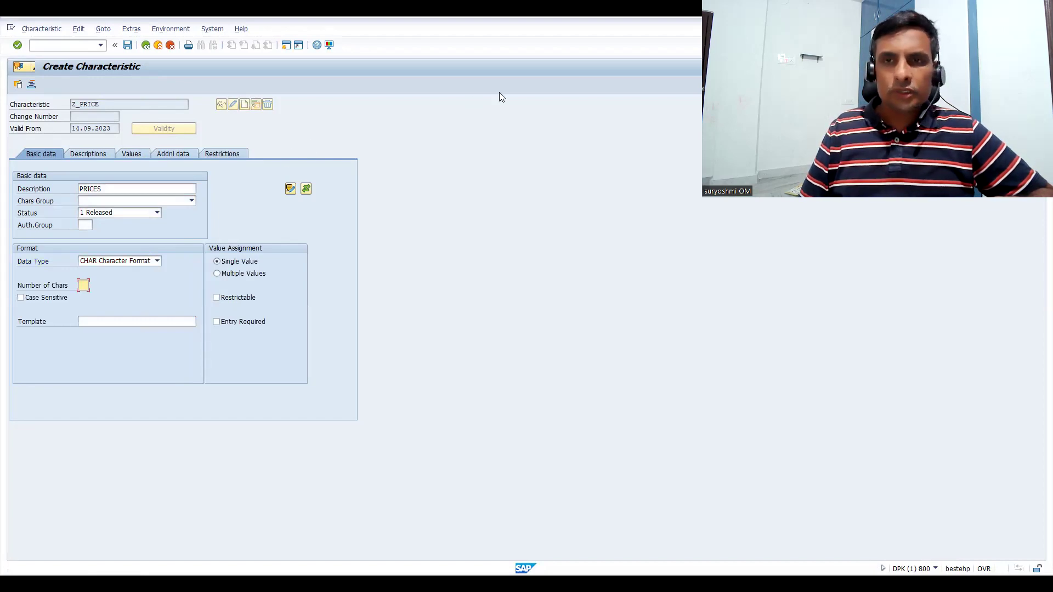
key("Return")
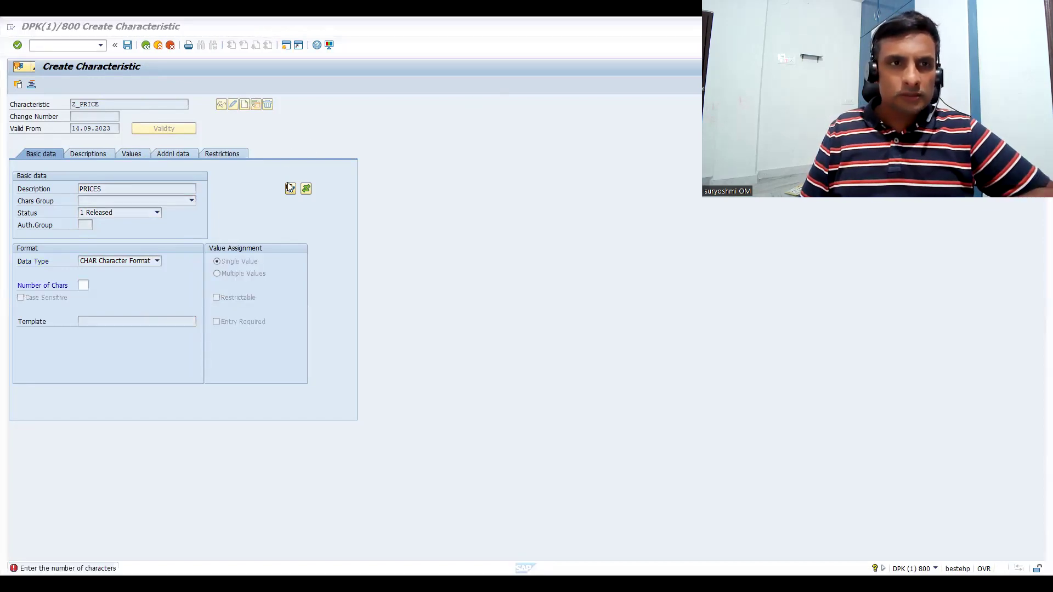
- Restart CT04 with /NCT04 and create characteristic Z_PRICE anew
left_click(51, 47)
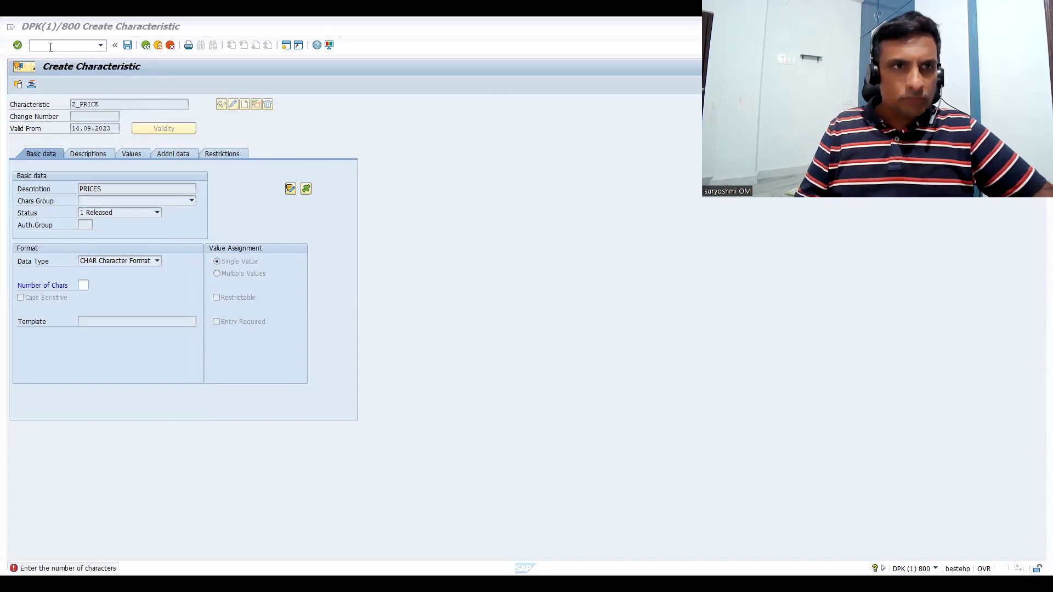
type("/N")
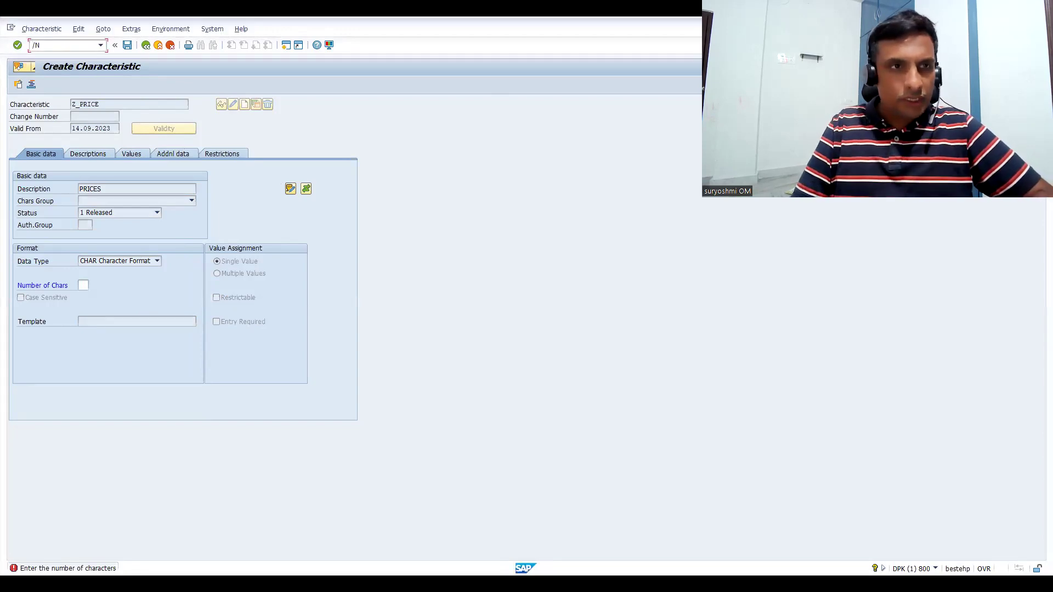
type("CT04")
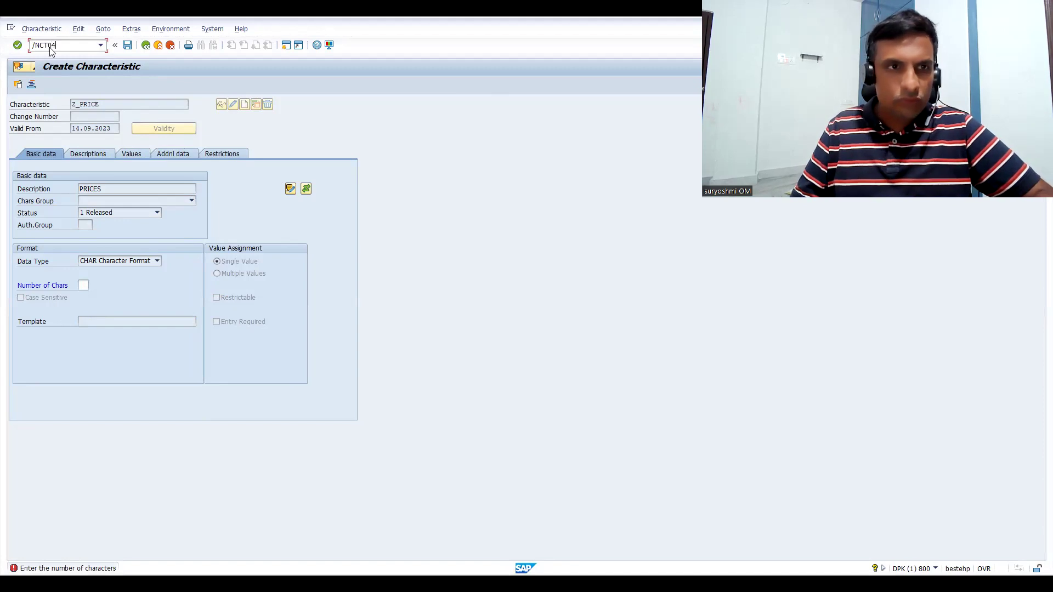
key("Return")
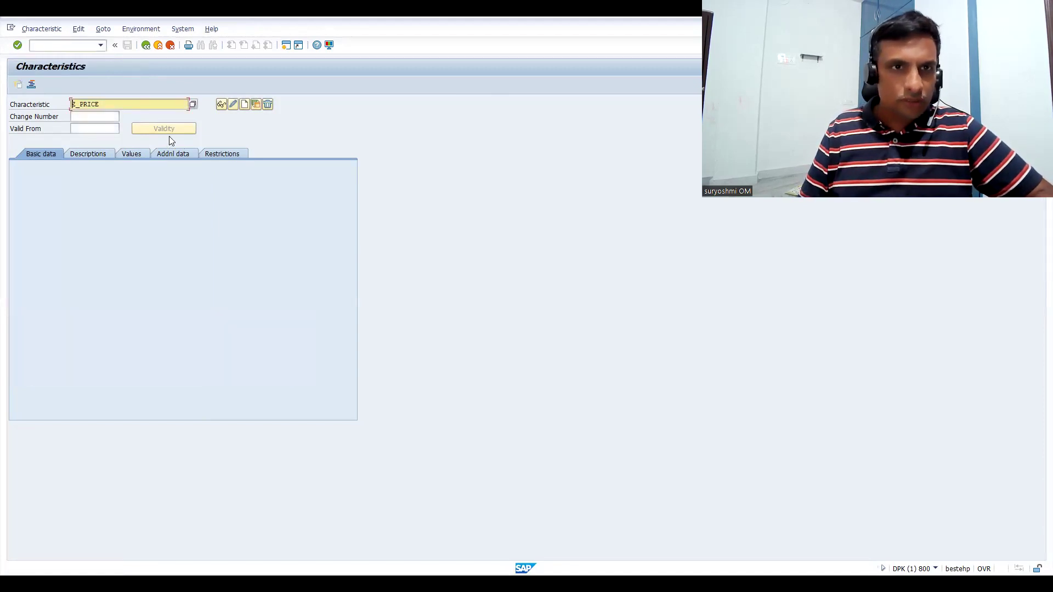
left_click(244, 105)
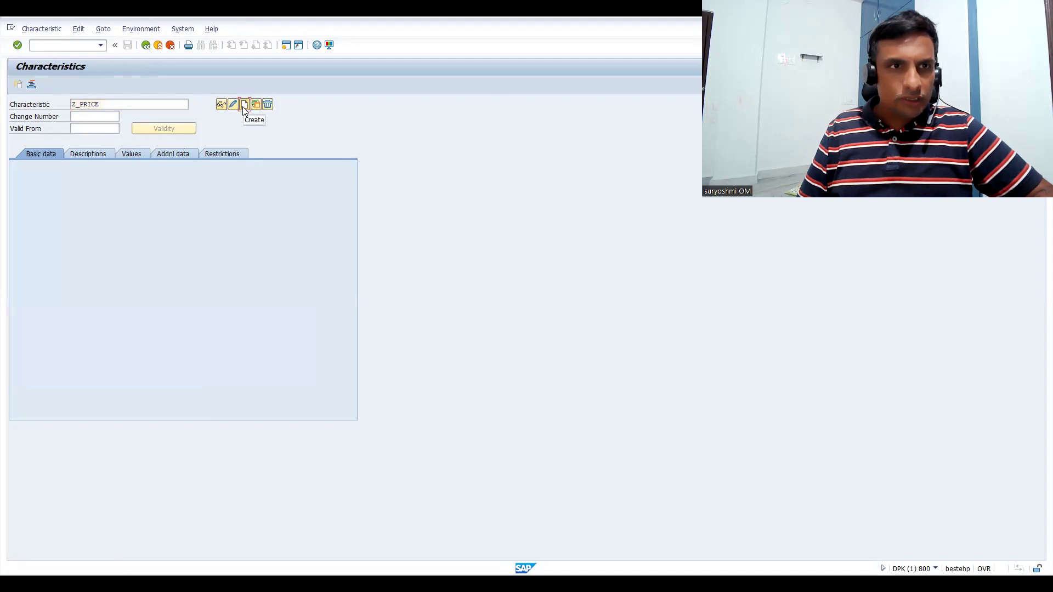
- Describe Z_PRICE as PRICES OF CHOICE and bring up the data type choices
left_click(136, 153)
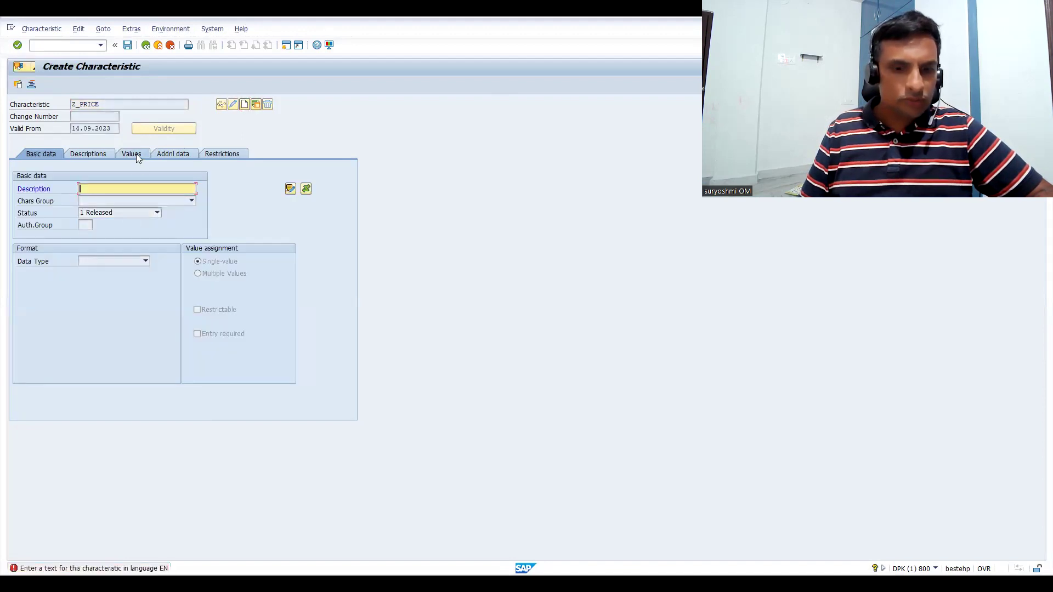
type("PRICES OF ")
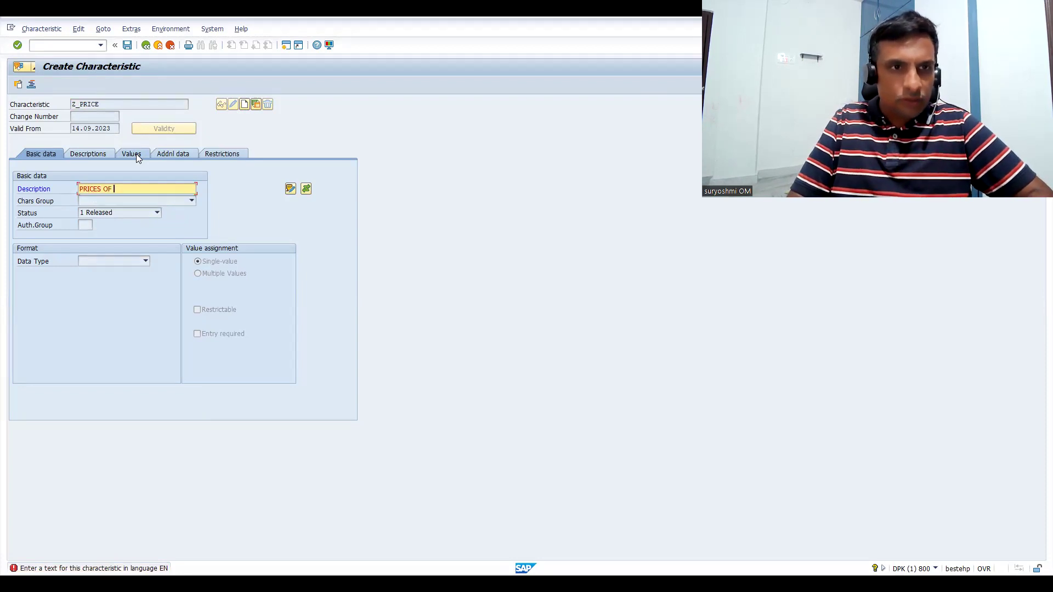
type("CHOICE")
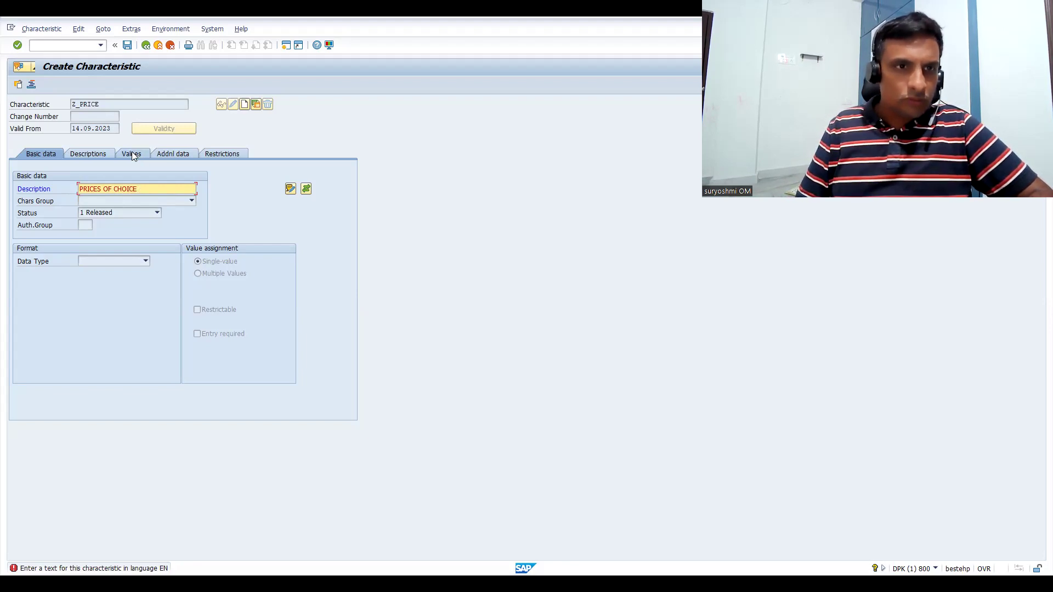
key("Return")
left_click(131, 261)
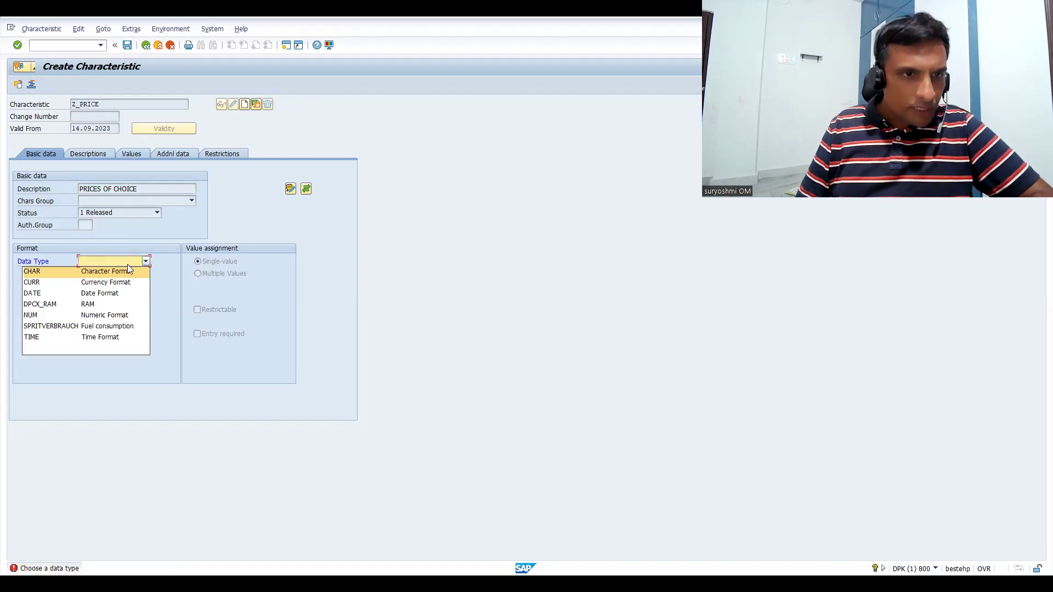
- Give Z_PRICE CHAR format with 15 characters and begin a table reference in Additional data
left_click(83, 274)
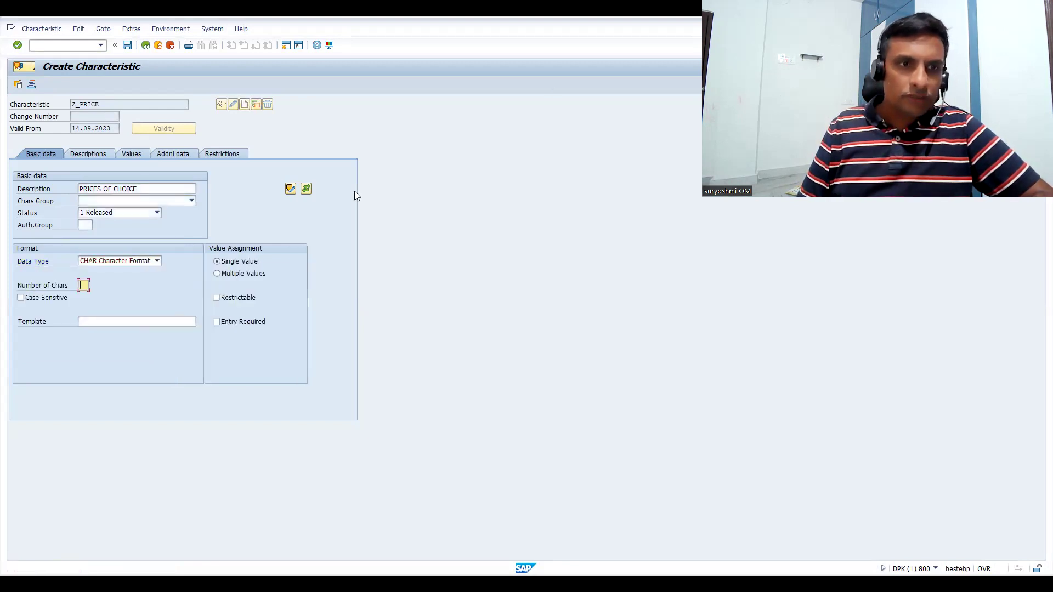
type("15")
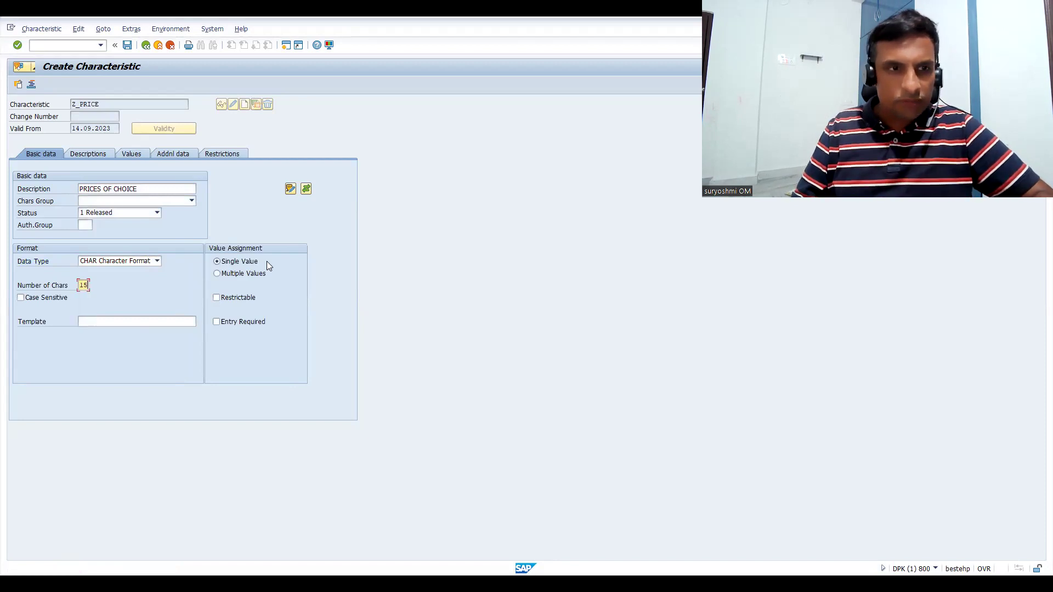
left_click(174, 154)
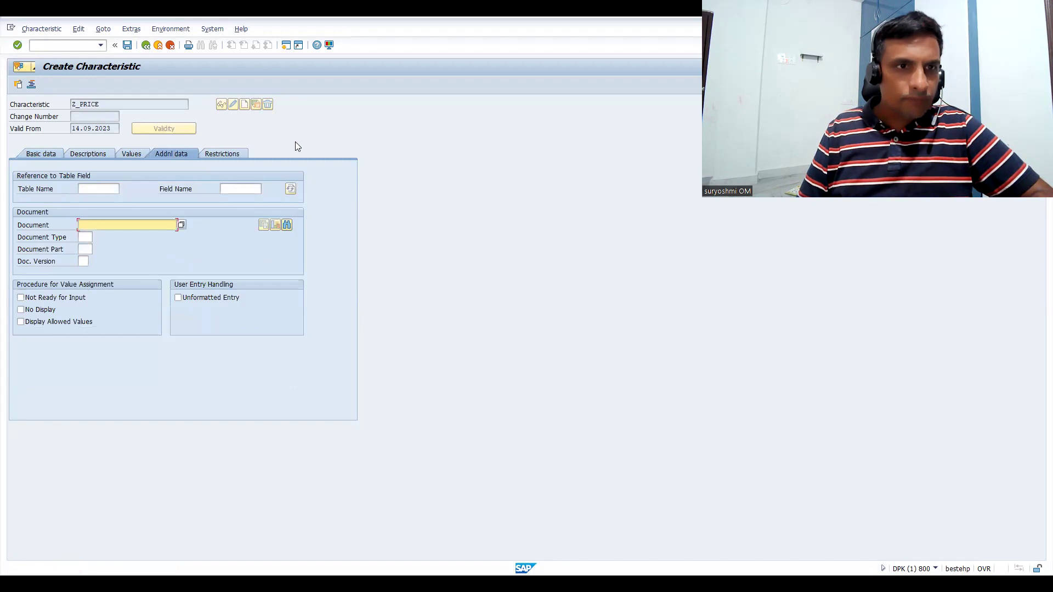
left_click(105, 187)
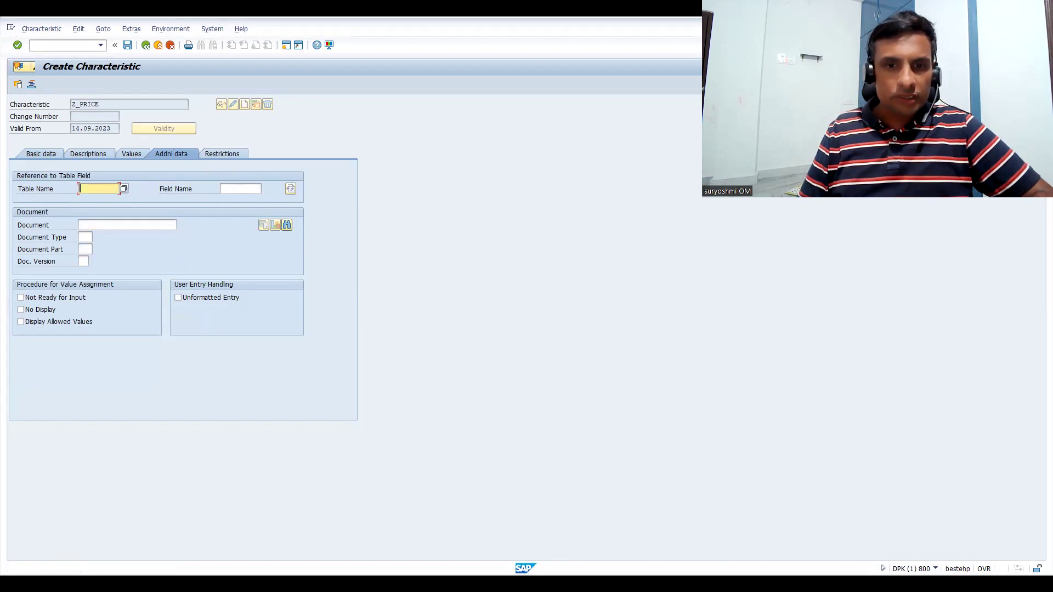
key("alt+Tab")
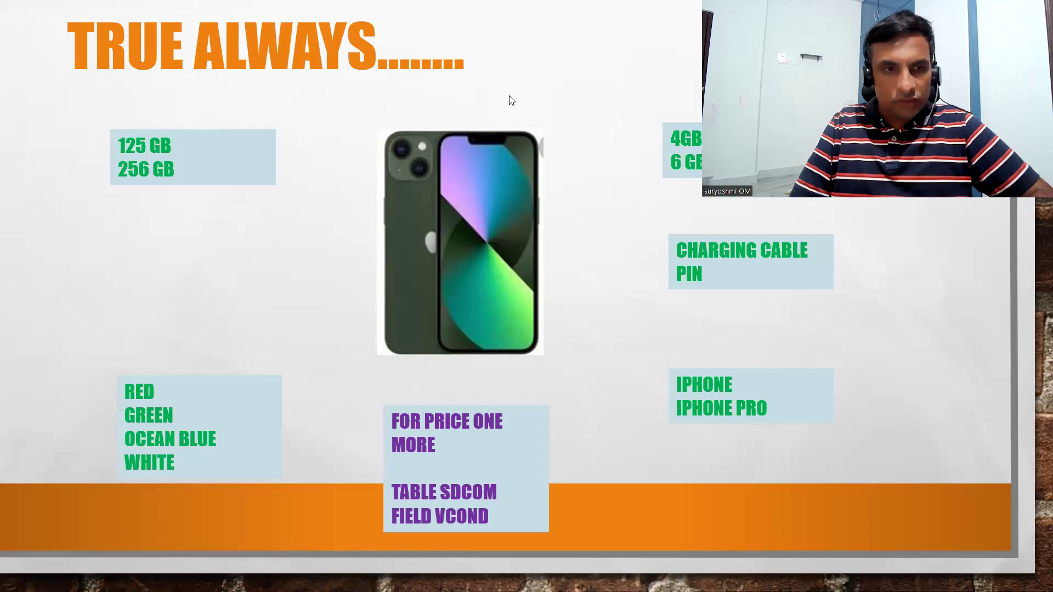
- Enter VCOND as the field name for the SDCOM table reference of Z_PRICE
key("alt+Tab")
key("Tab")
type("VCOND")
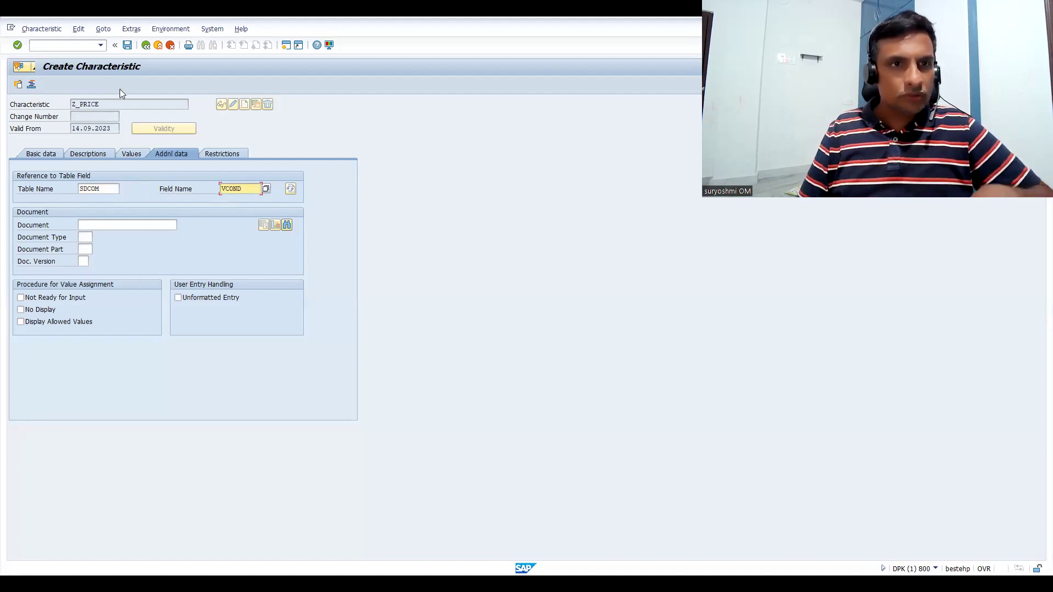
- Validate the SDCOM-VCOND reference and search SDCOM fields matching VCOND, finding none
key("Return")
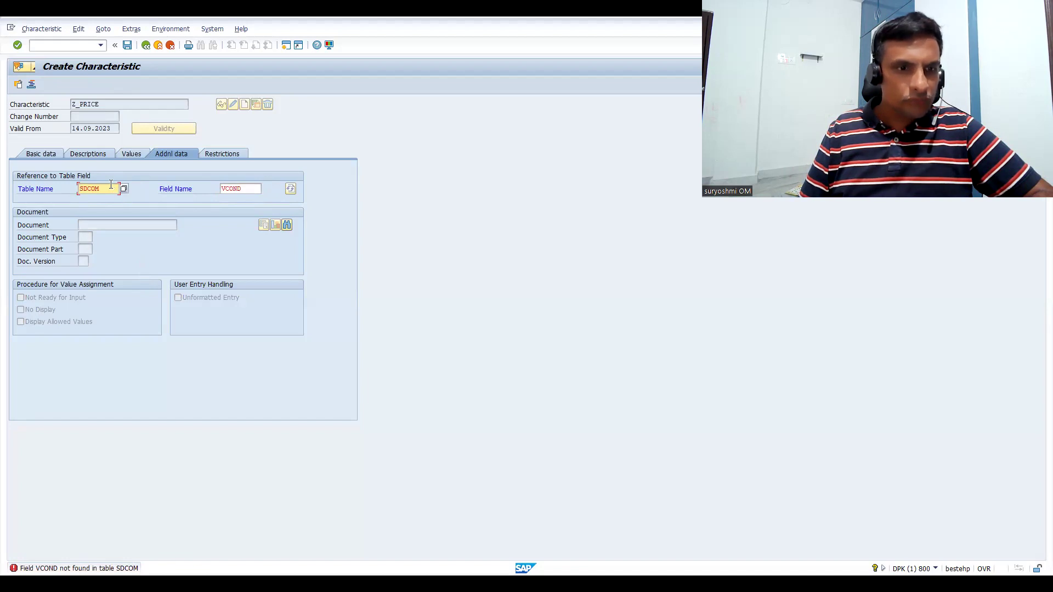
left_click(251, 191)
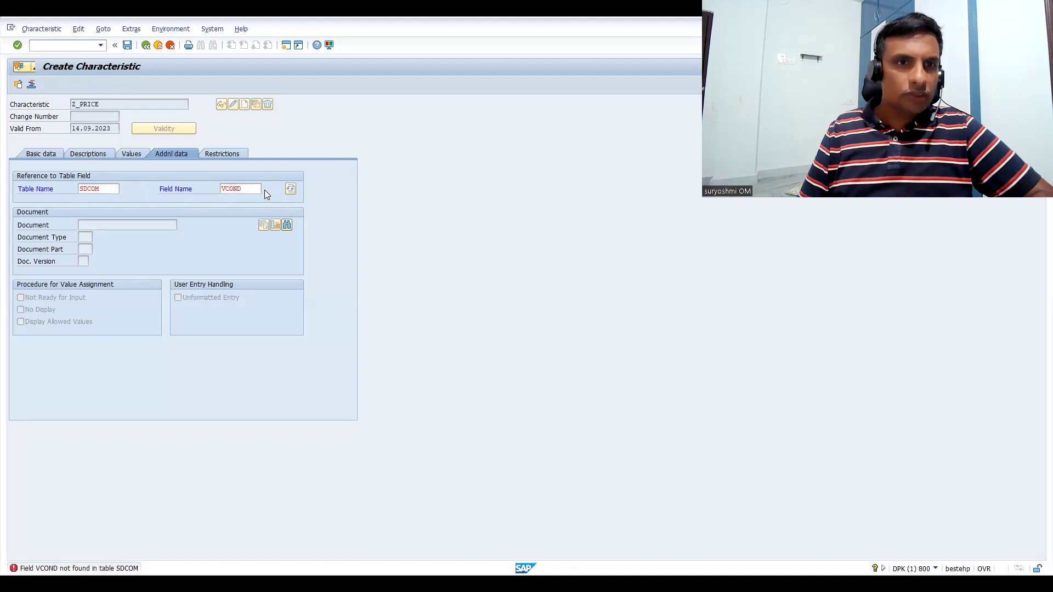
key("F4")
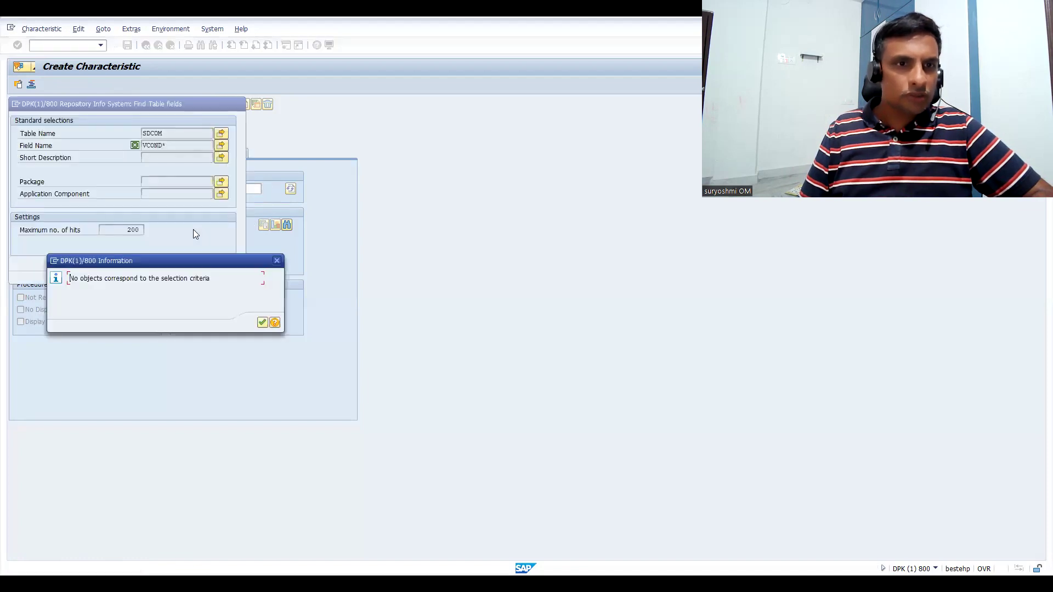
left_click(261, 322)
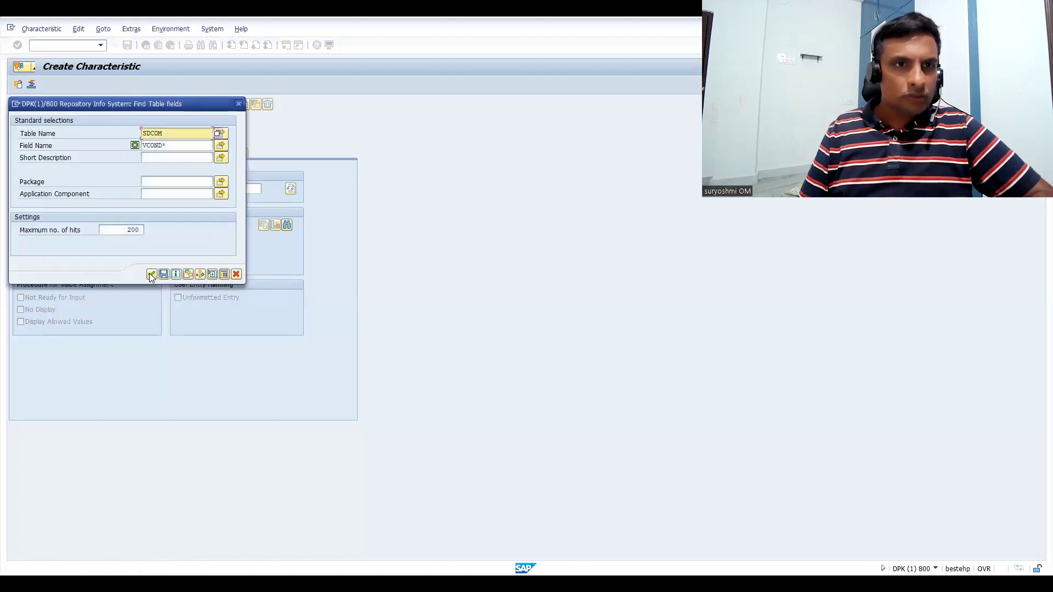
- Retry the SDCOM field search with pattern VC*, find no results, and cancel the search
left_click(151, 274)
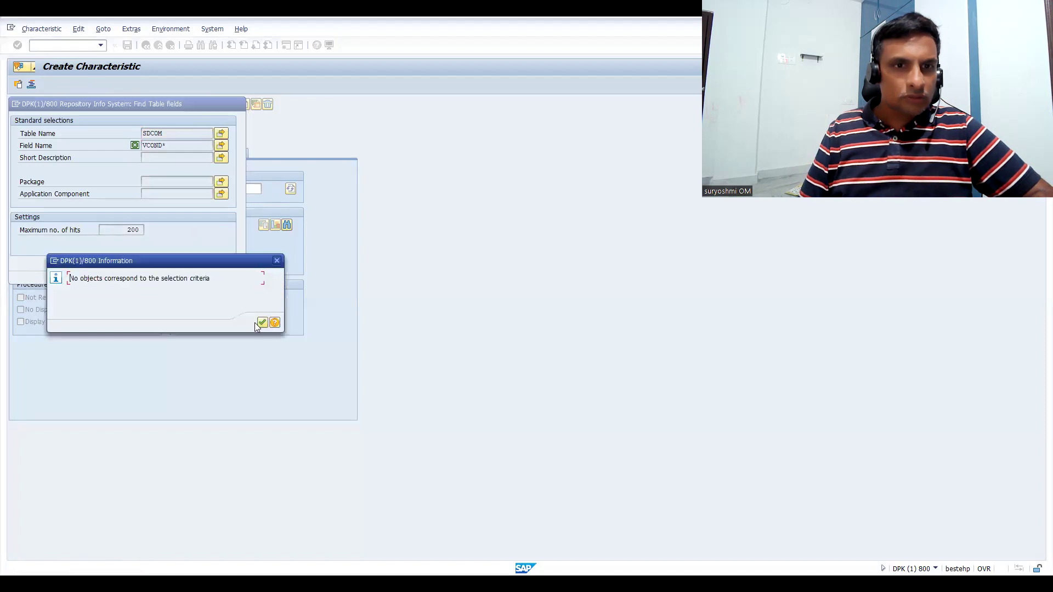
key("Return")
left_click(181, 145)
key("BackSpace")
key("BackSpace")
key("BackSpace")
key("BackSpace")
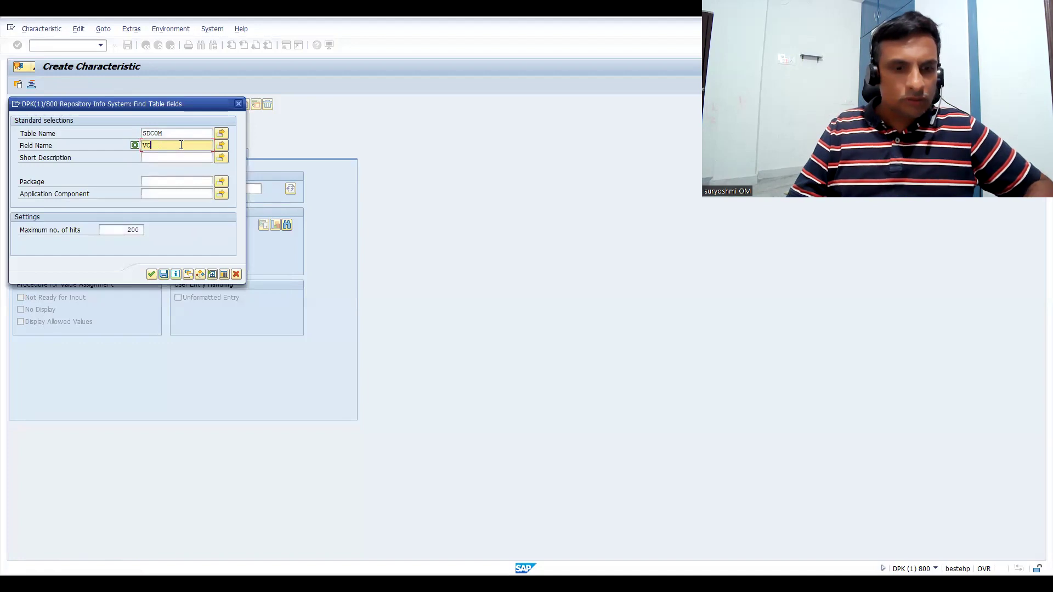
type("*")
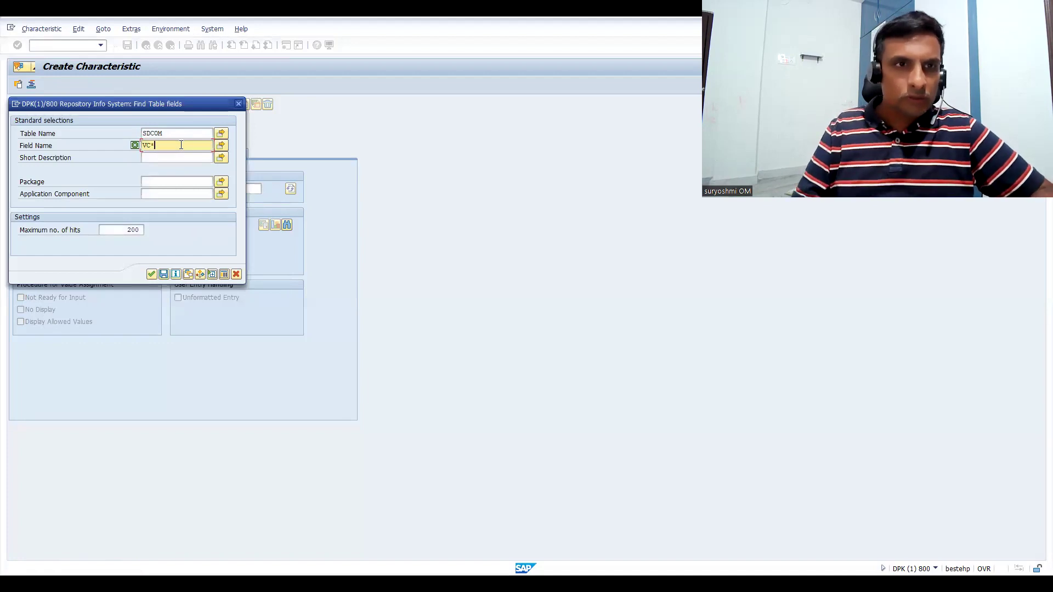
left_click(151, 273)
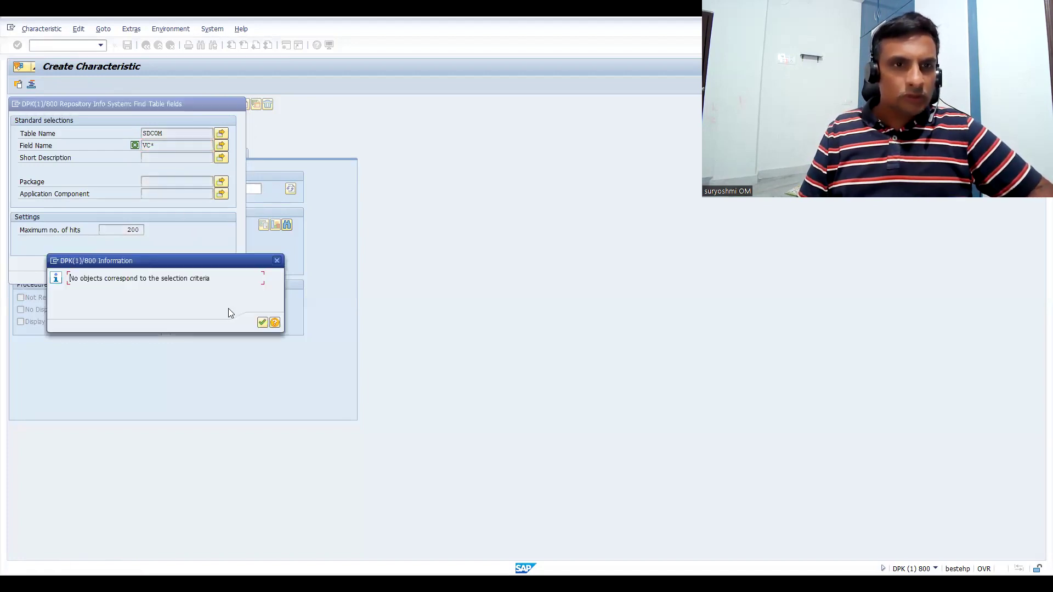
left_click(262, 322)
left_click(180, 141)
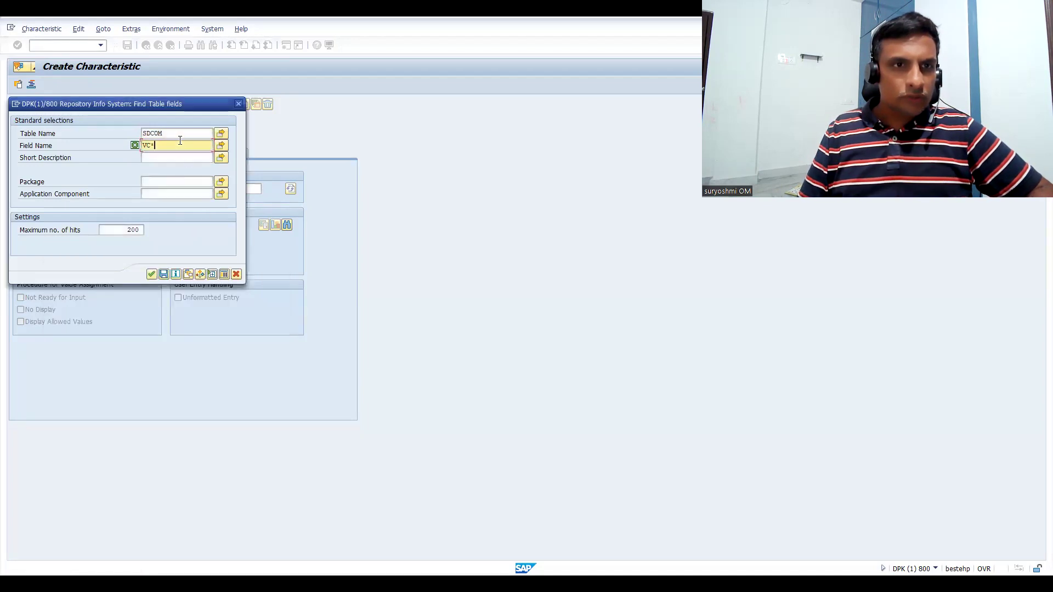
left_click(188, 138)
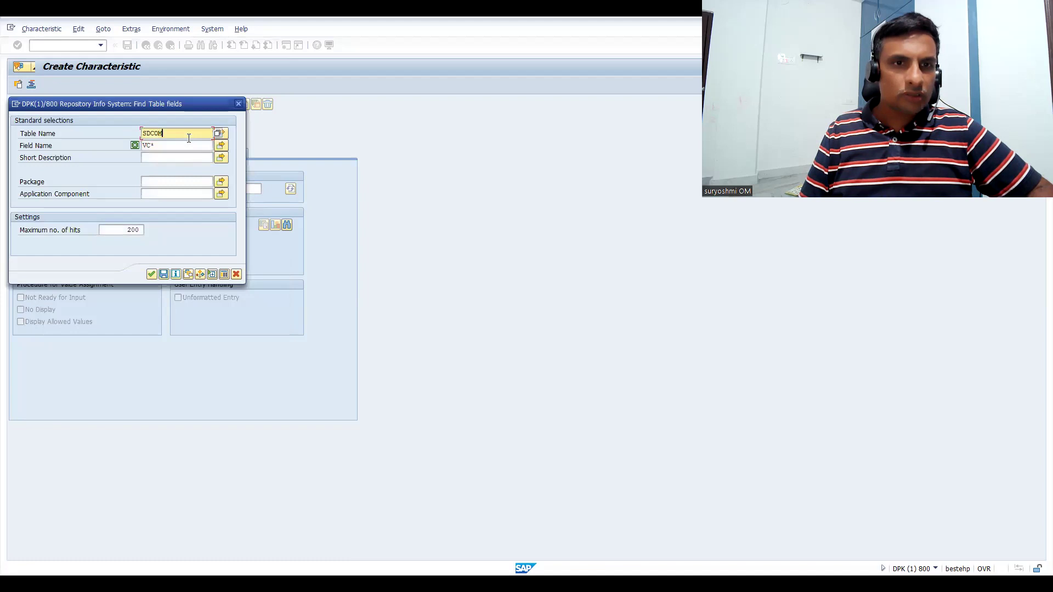
left_click(235, 275)
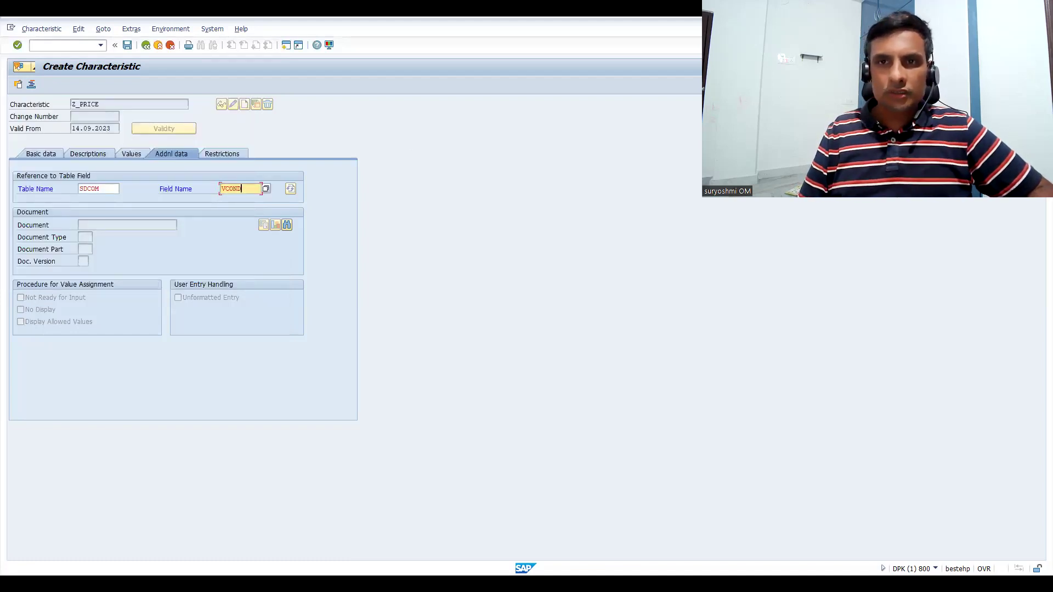
- Adopt the SDCOM-VKOND field attributes, review Values and Additional data, and save Z_PRICE
key("Return")
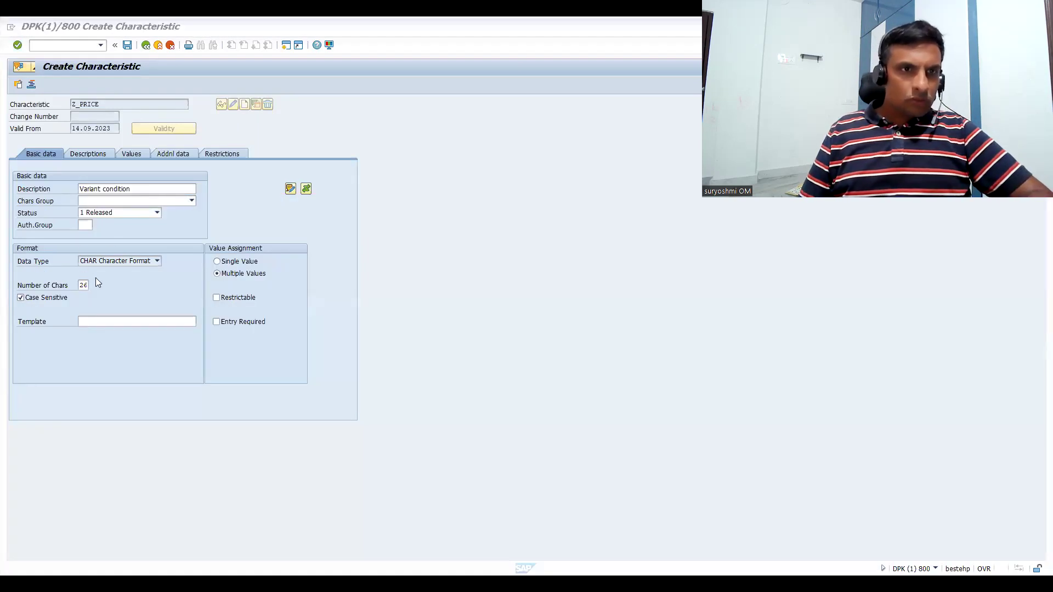
left_click(132, 154)
left_click(163, 153)
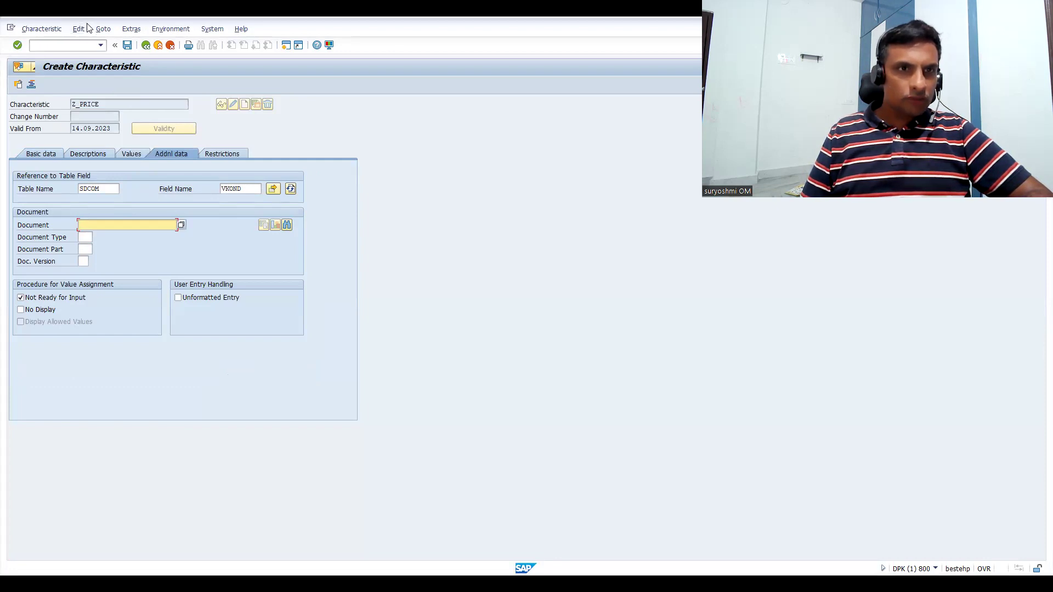
left_click(171, 29)
left_click(128, 46)
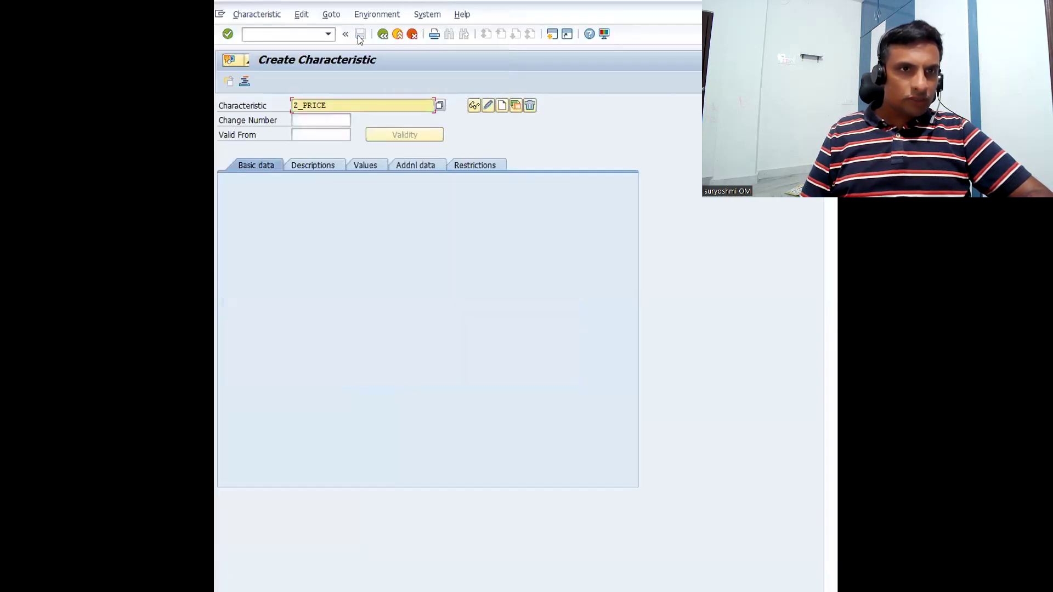
- Copy the name Z_PRICE and paste it below Z_IPHONE_MODEL in Notepad
double_click(309, 105)
key("ctrl+c")
key("Home")
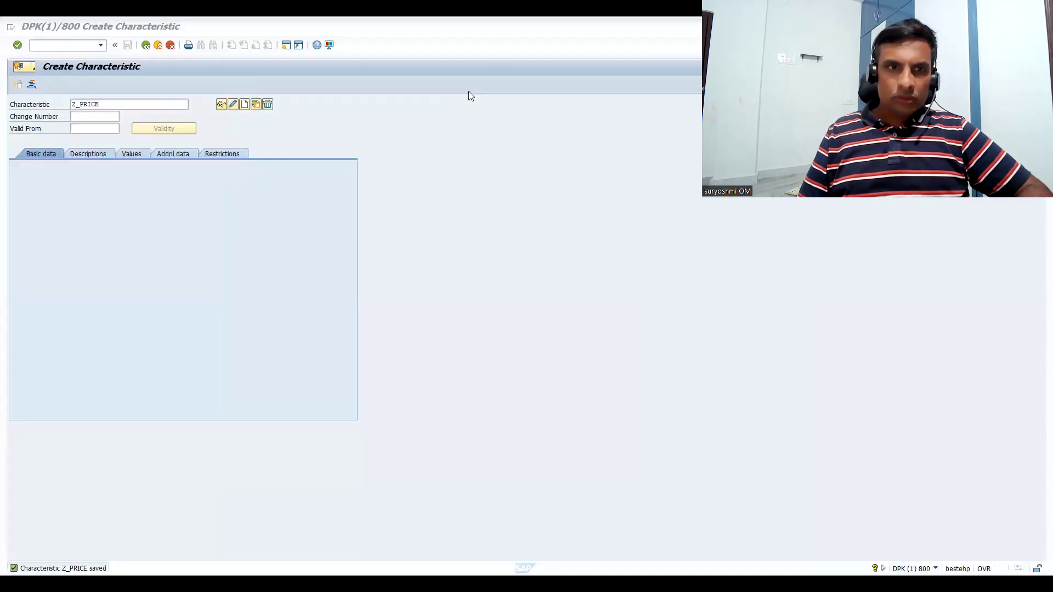
key("alt+Tab")
key("ctrl+v")
- Save the Notepad characteristics list and return to the Variant Configuration Part 3 title slide
key("ctrl+s")
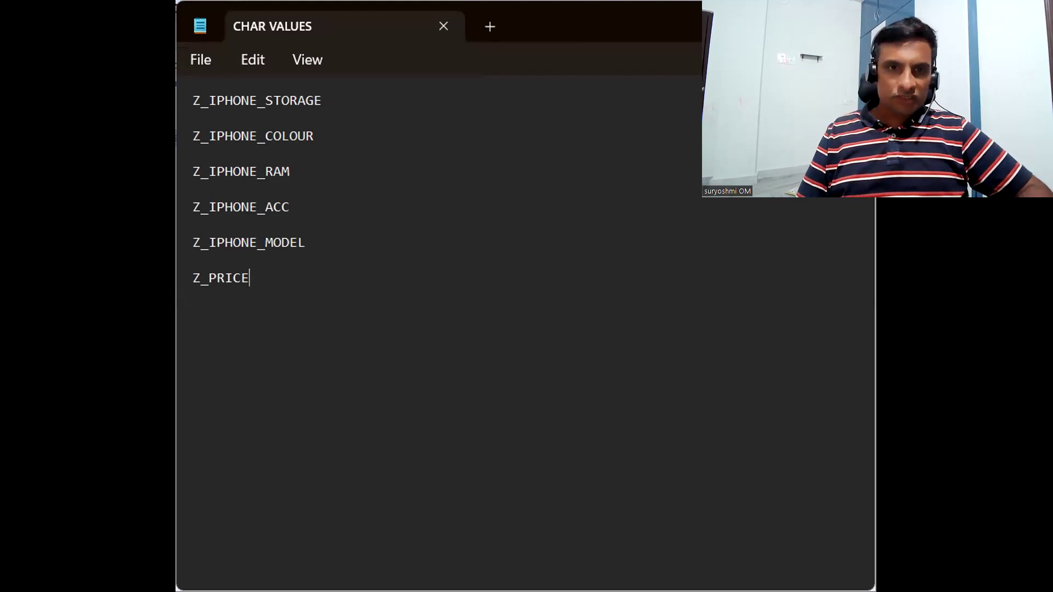
key("alt+Tab")
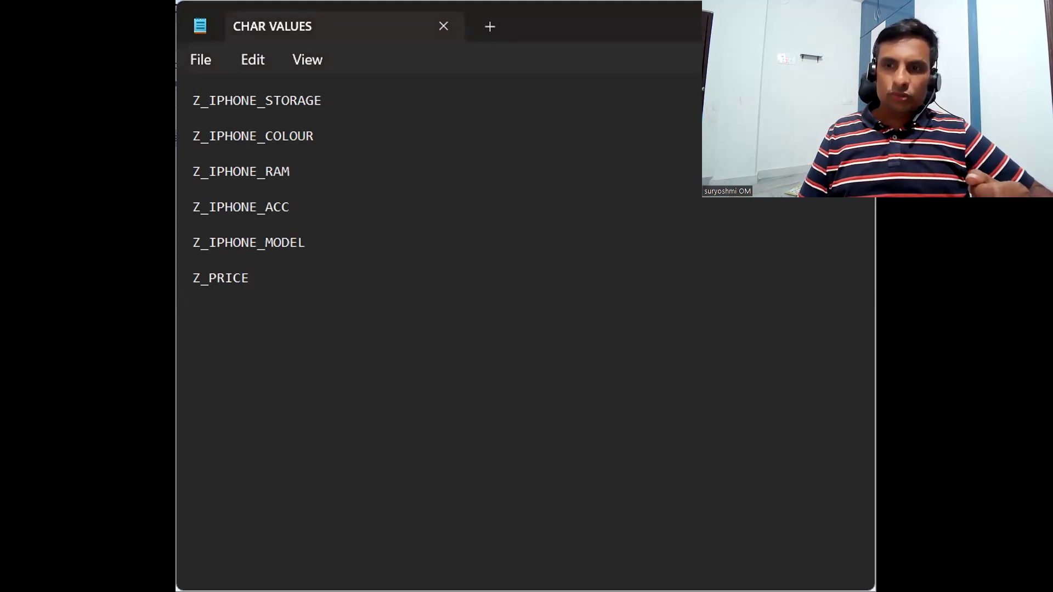
key("Left")
key("Left")
key("Left")
key("Left")
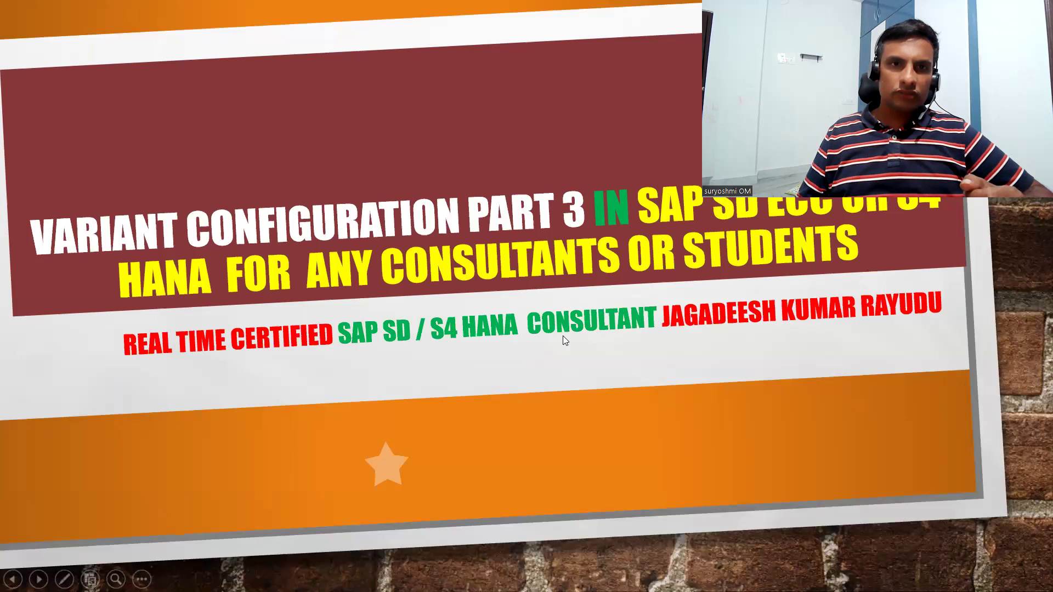